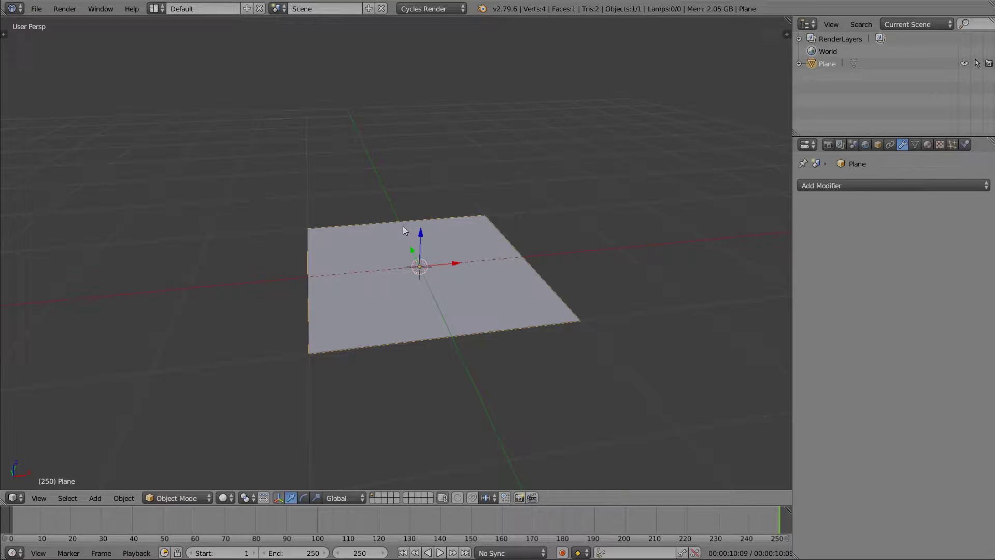
Orbit and zoom the viewport to inspect the flat plane from a lower angle
mouse_move(404, 230)
middle_mouse_down()
mouse_move(387, 269)
mouse_move(402, 232)
middle_mouse_up()
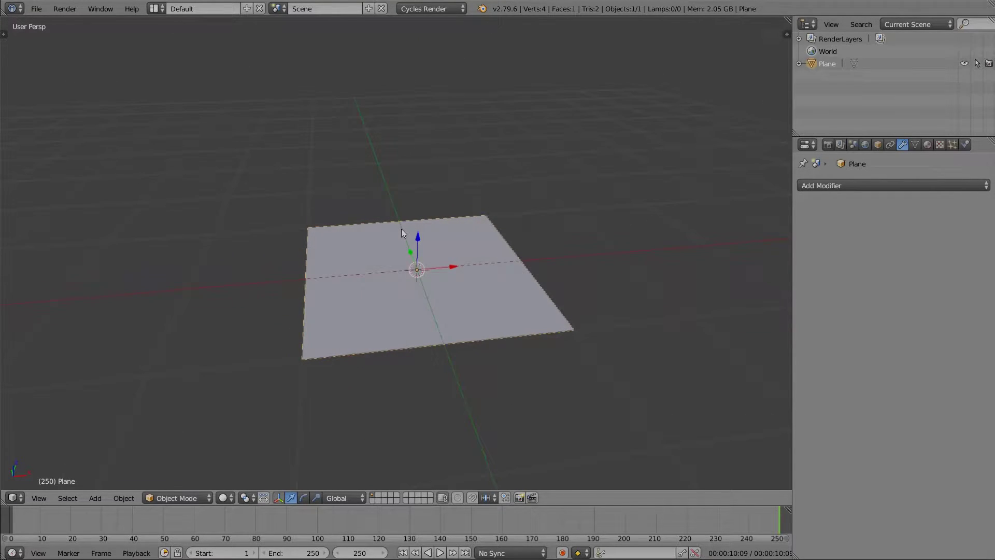
scroll(389, 294, "up", 2)
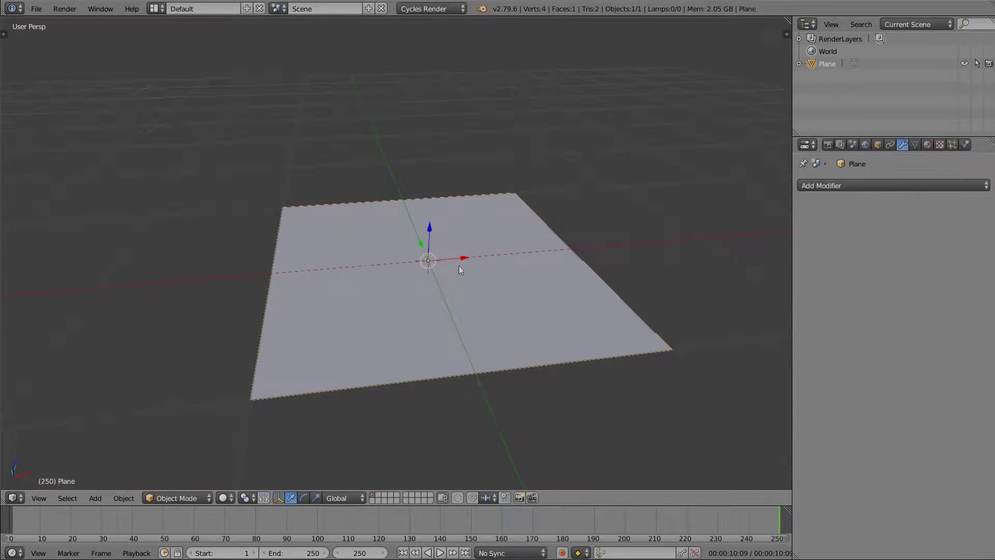
mouse_move(459, 265)
middle_mouse_down()
mouse_move(461, 195)
mouse_move(453, 226)
mouse_move(477, 244)
mouse_move(453, 273)
mouse_move(482, 252)
mouse_move(456, 260)
middle_mouse_up()
scroll(462, 194, "down", 2)
scroll(470, 236, "up", 4)
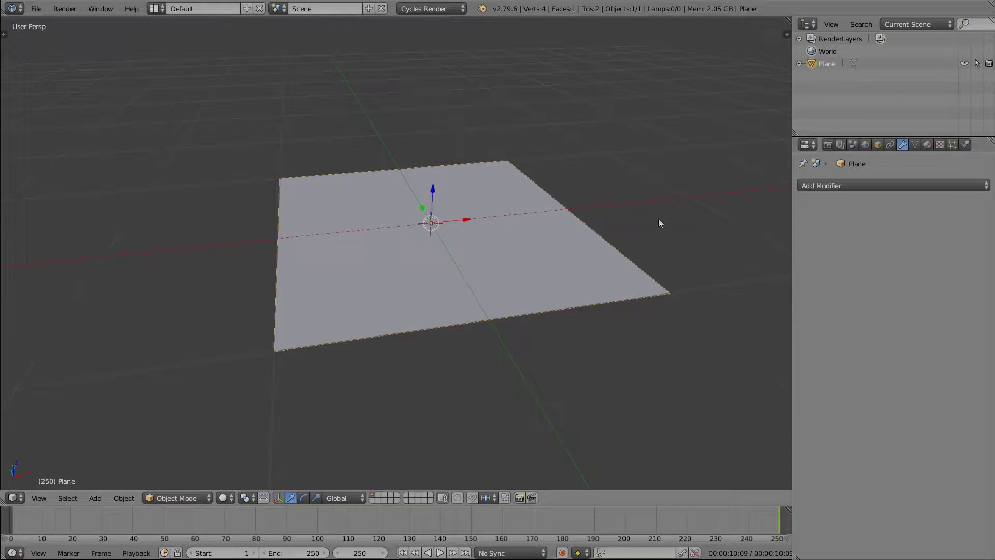
Add an Ocean modifier to the plane
left_click(850, 184)
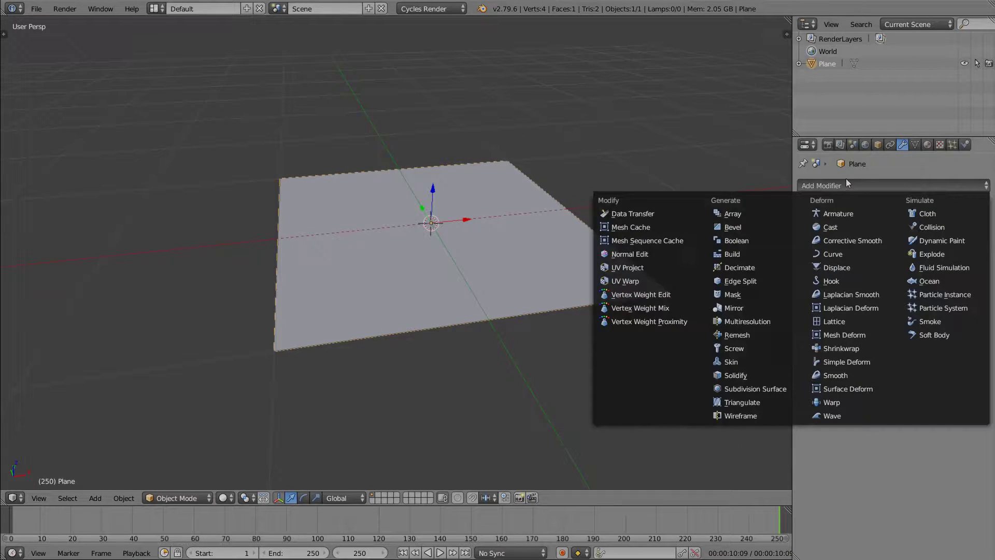
left_click(933, 281)
scroll(751, 241, "down", 8)
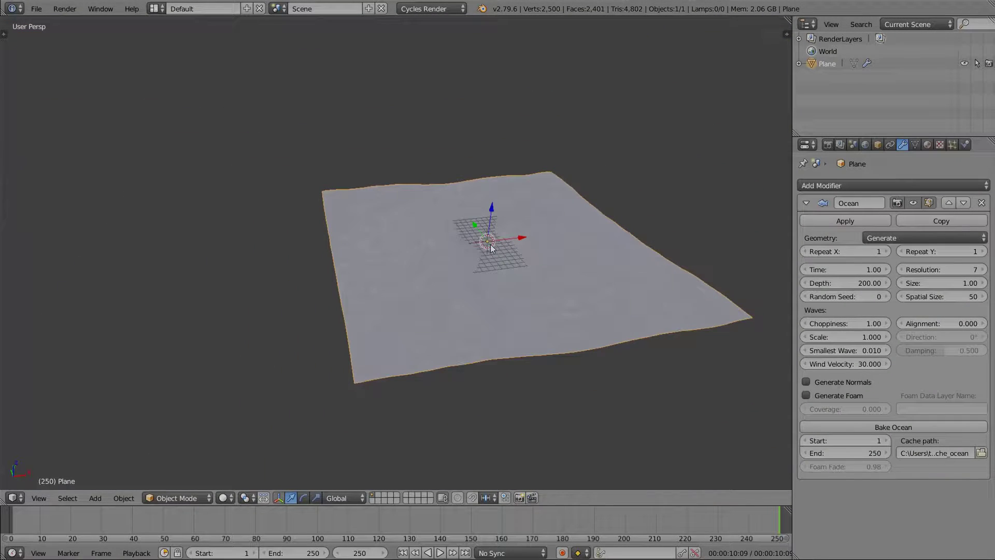
middle_click_drag(729, 287, 650, 271)
Set the ocean Spatial Size to 100 and Depth to 5
left_click(923, 295)
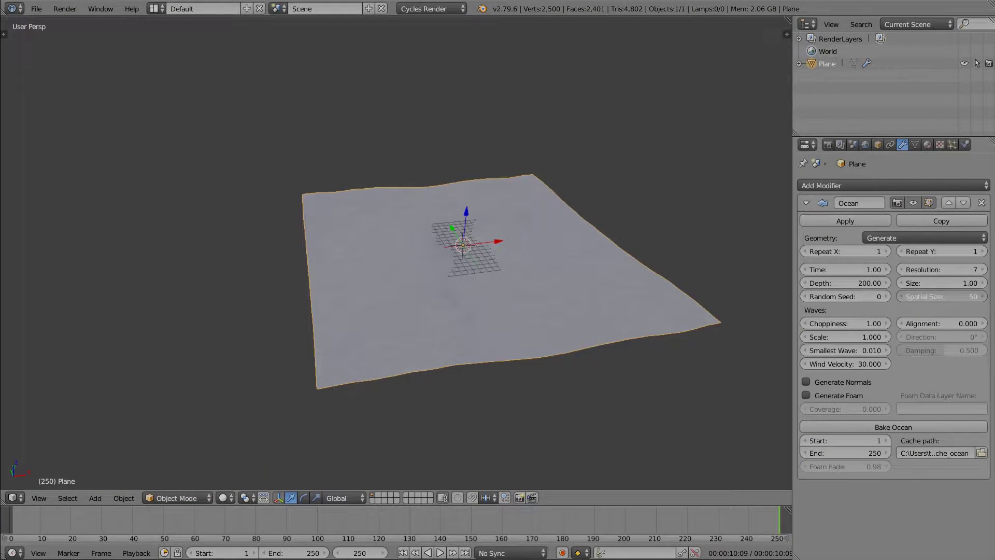
type("100")
key("Return")
scroll(507, 243, "down", 5)
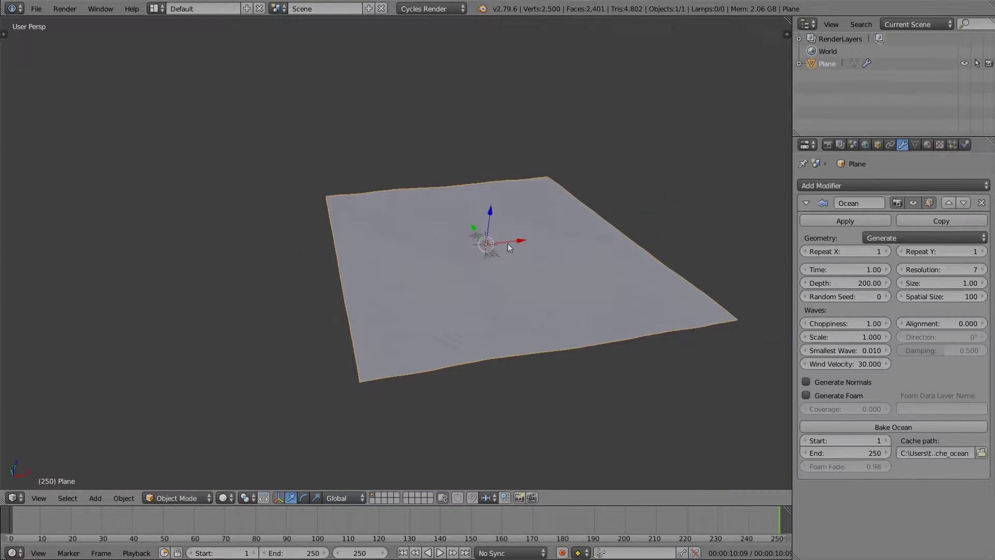
middle_click_drag(508, 244, 474, 260)
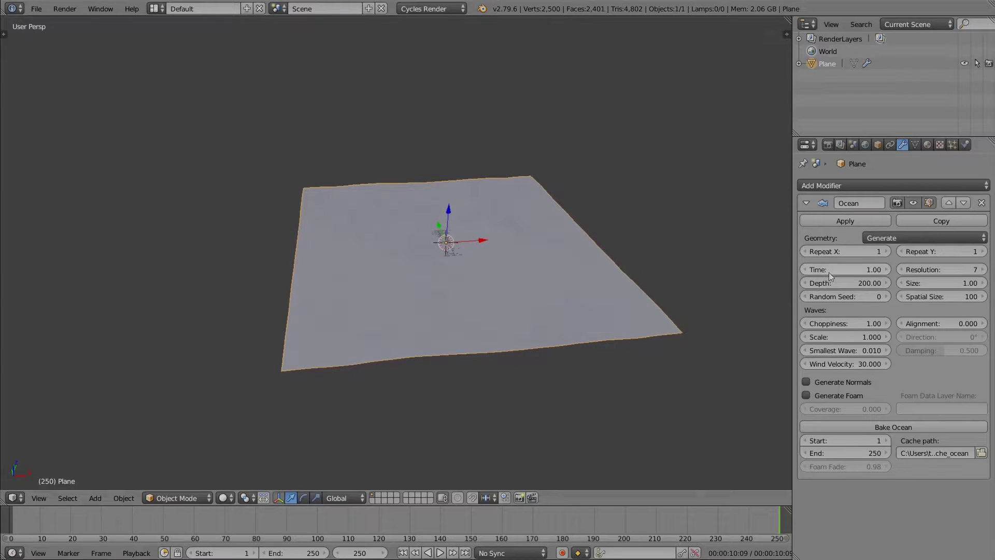
left_click(840, 282)
type("5")
key("Return")
scroll(500, 259, "up", 3)
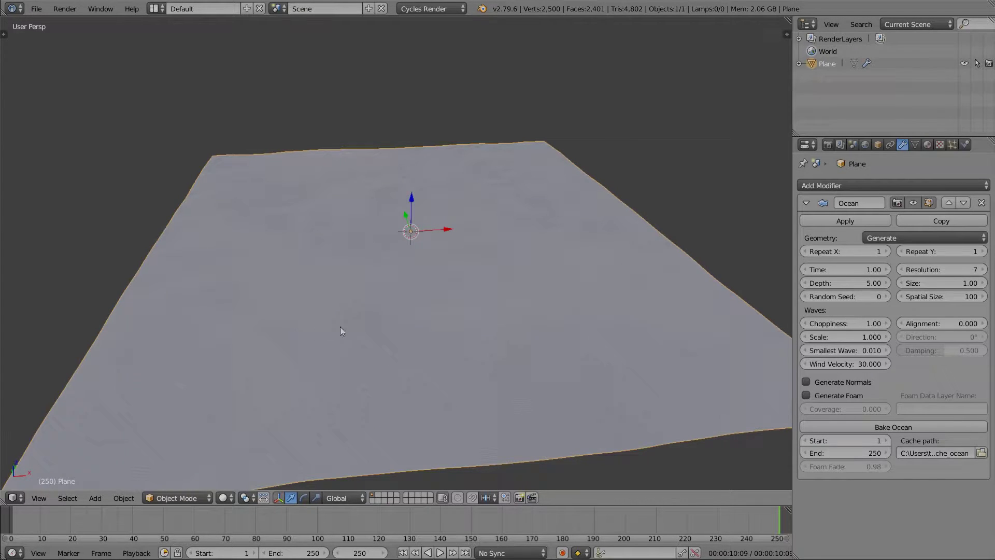
scroll(485, 276, "down", 2)
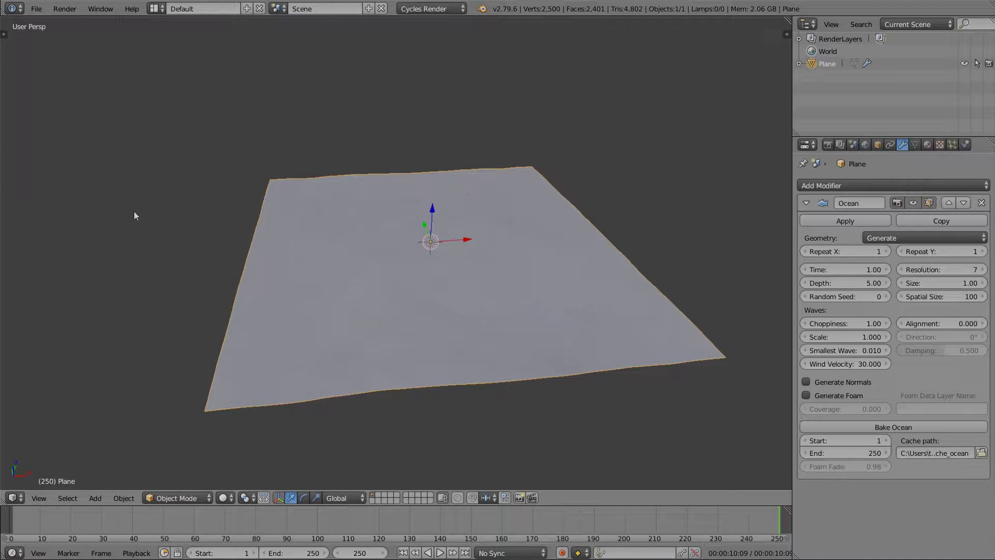
scroll(464, 308, "up", 1)
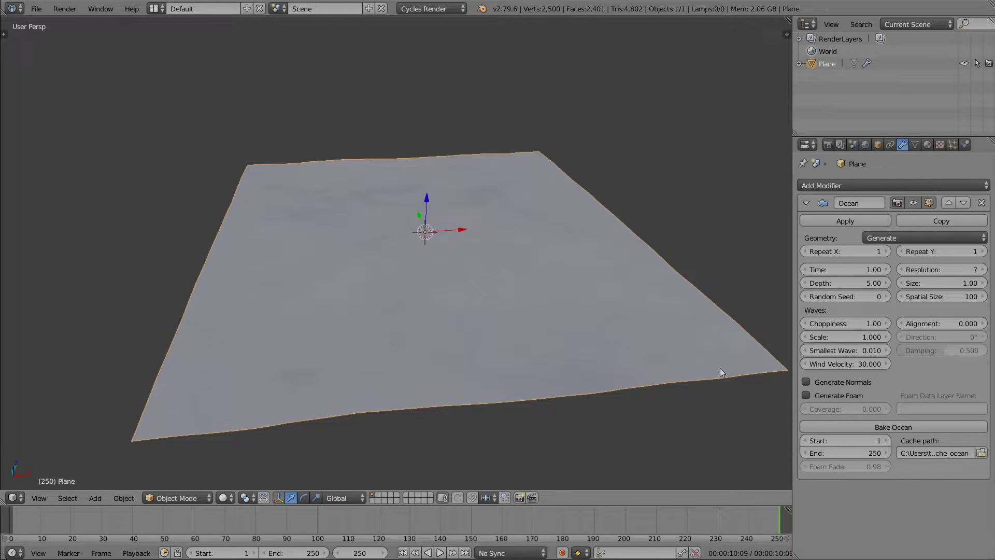
Lower the ocean Choppiness to 0.5 and raise Resolution to 15
left_click(848, 322)
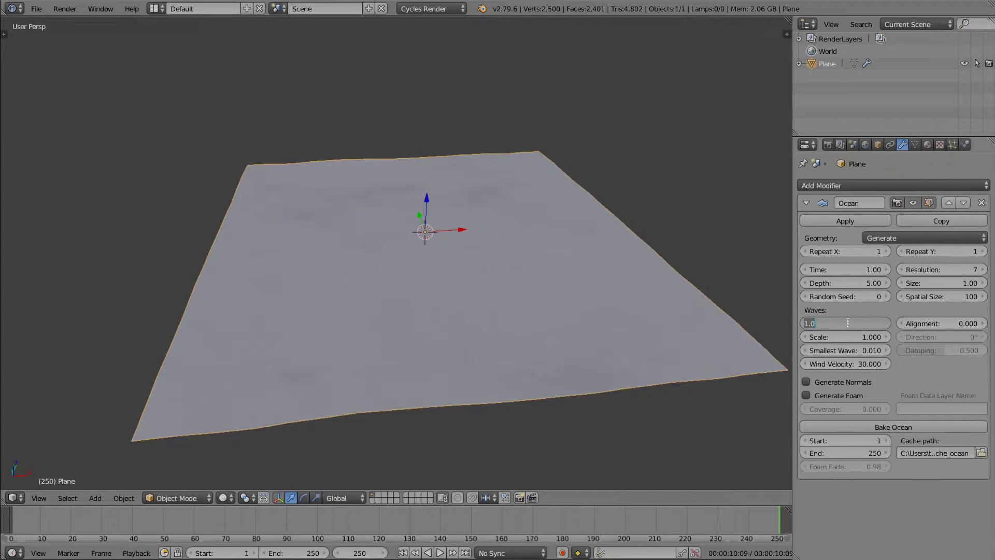
type("0.5")
key("Return")
scroll(426, 254, "up", 1)
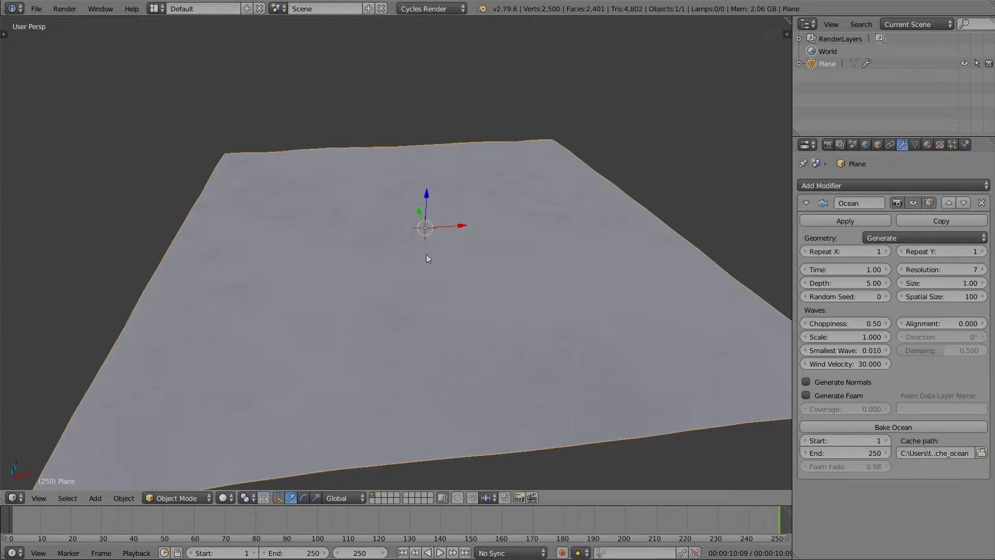
scroll(426, 254, "down", 1)
left_click(928, 269)
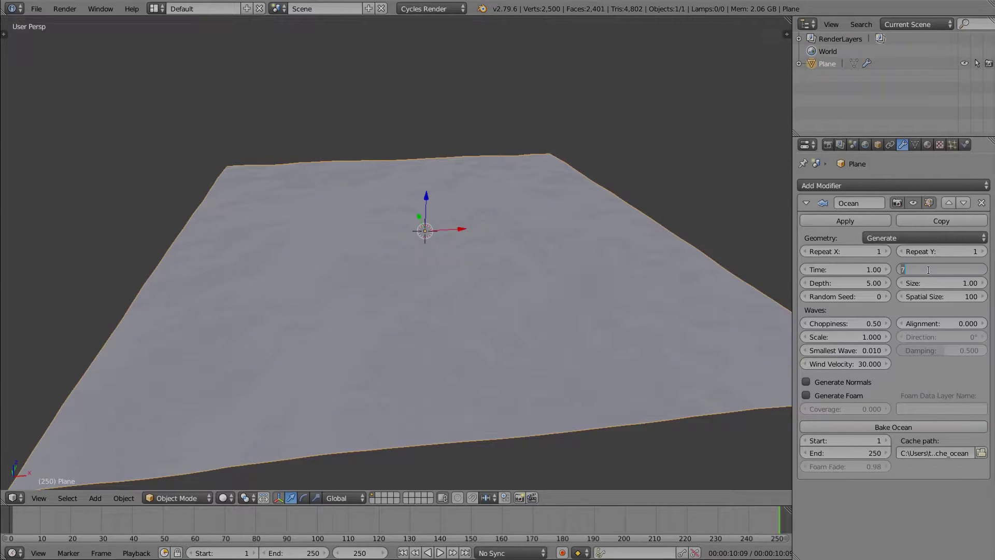
type("15")
key("Return")
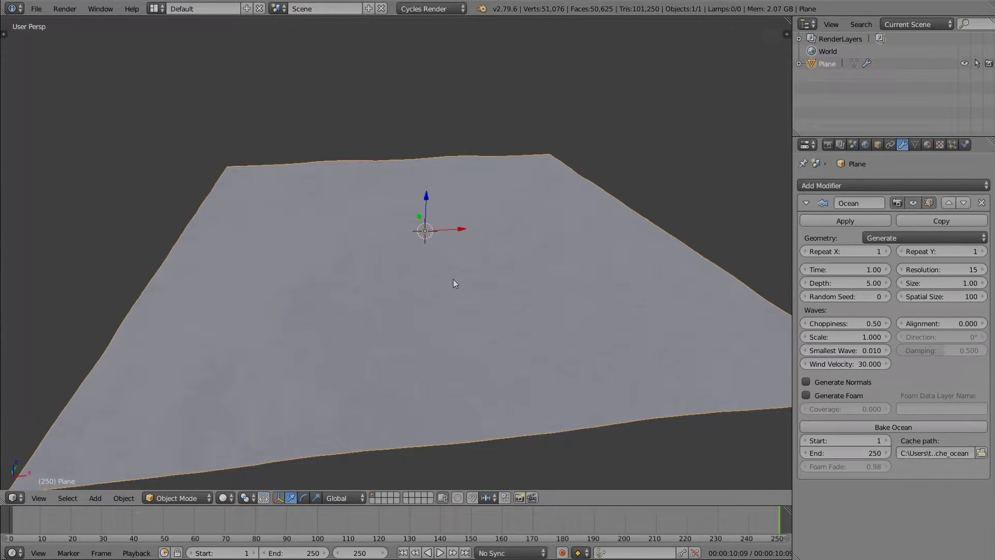
Increase the wave Scale to 1.5 and orbit to inspect the swells
middle_click_drag(454, 283, 450, 258)
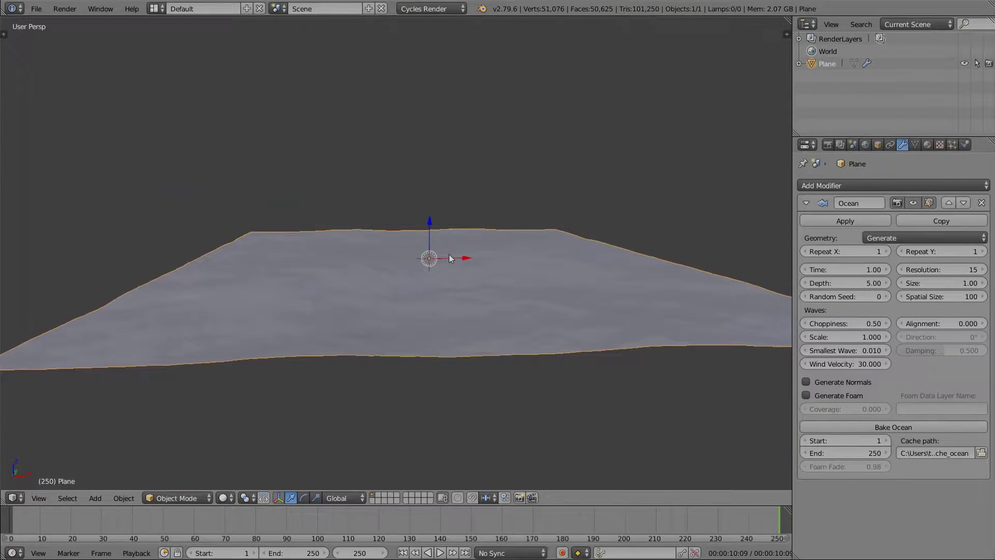
left_click(841, 337)
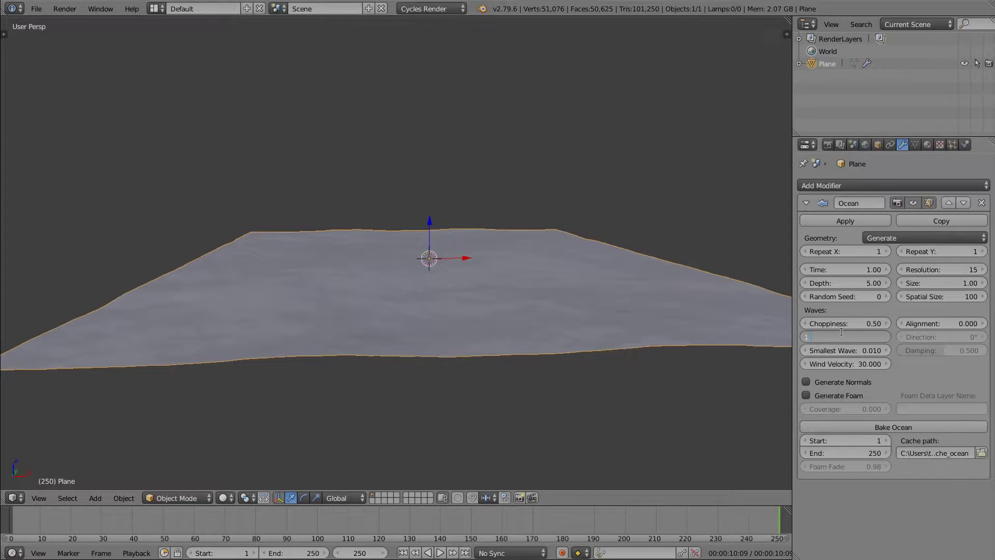
type("1.5")
key("Return")
mouse_move(463, 270)
middle_mouse_down()
mouse_move(457, 371)
mouse_move(522, 271)
mouse_move(583, 275)
mouse_move(456, 278)
middle_mouse_up()
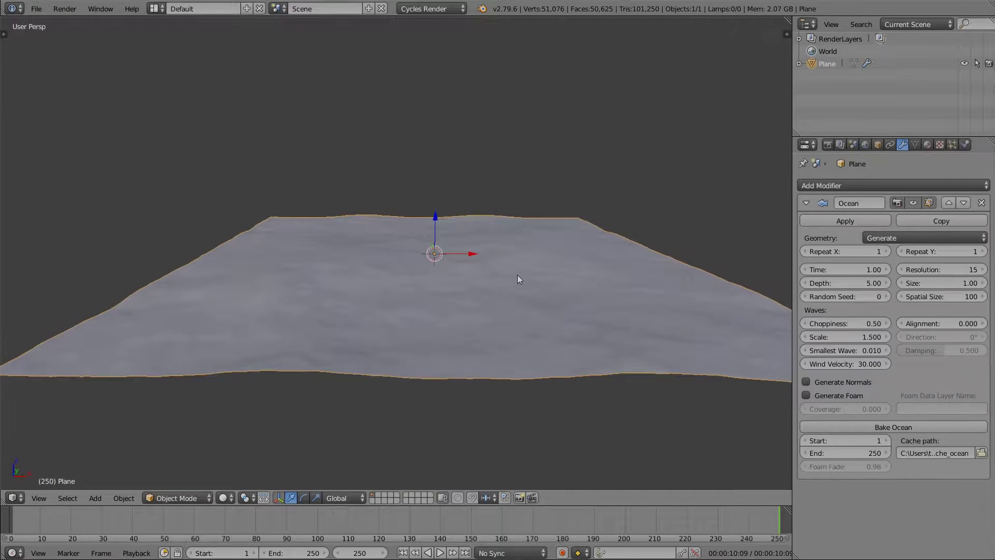
middle_click_drag(519, 279, 475, 280)
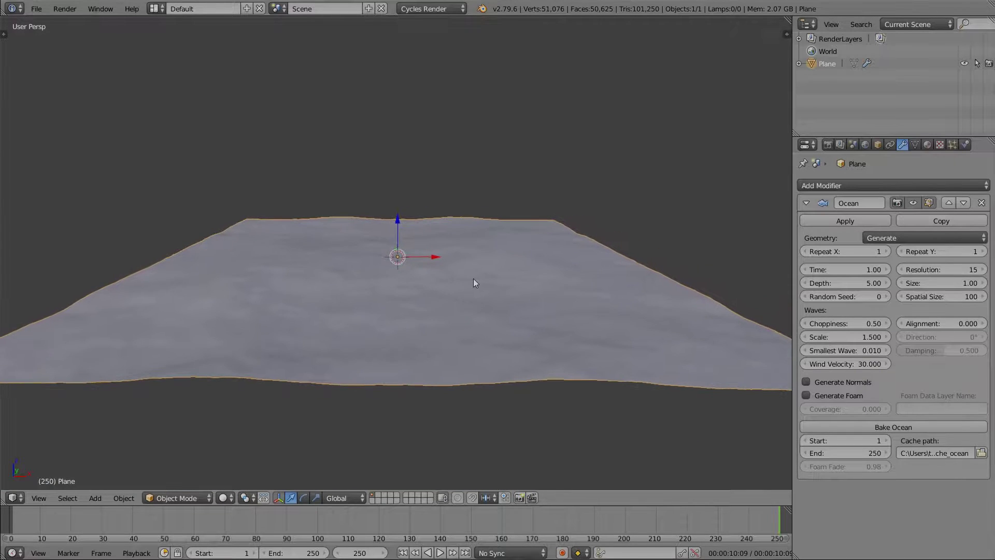
Briefly preview the animation, then return to frame 1
left_click(439, 553)
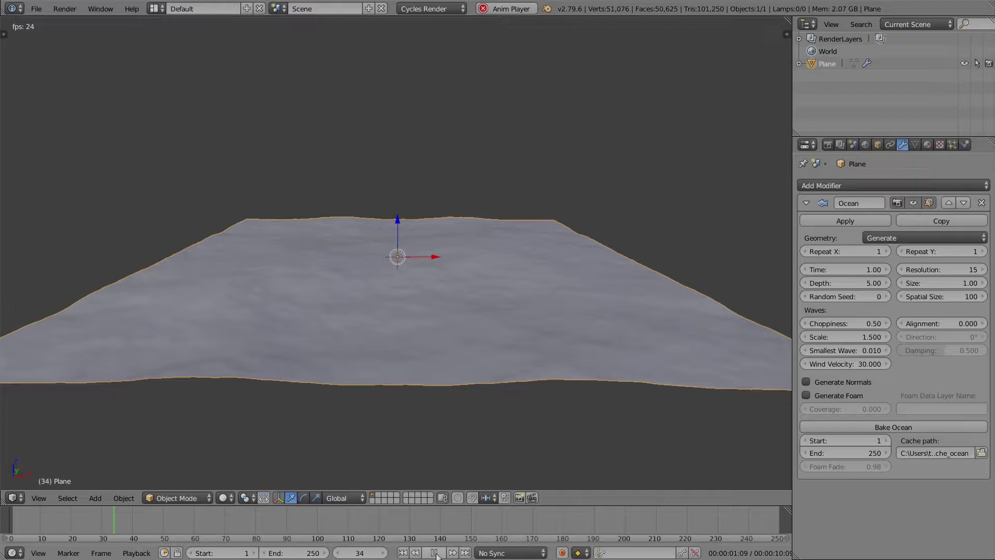
left_click(434, 553)
left_click(402, 553)
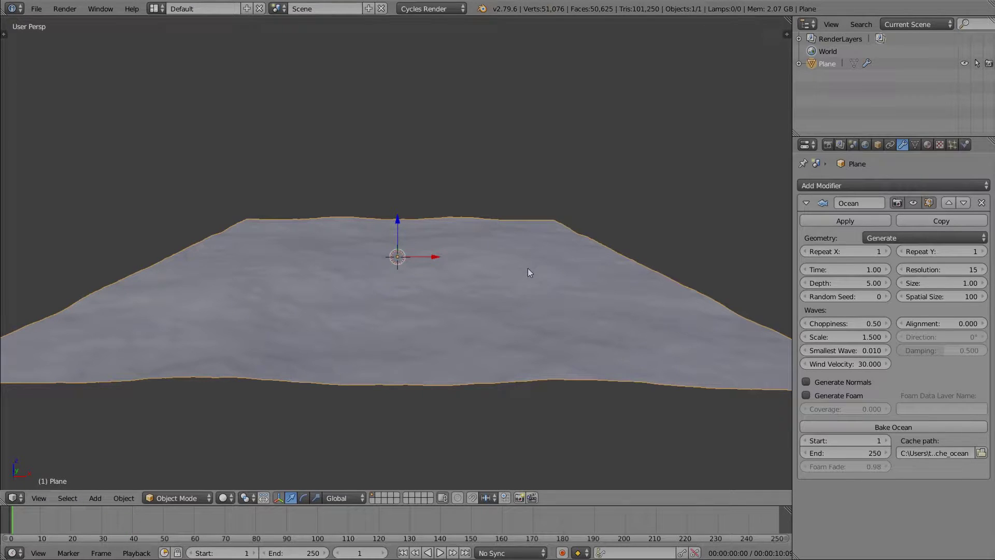
middle_click_drag(529, 272, 529, 289)
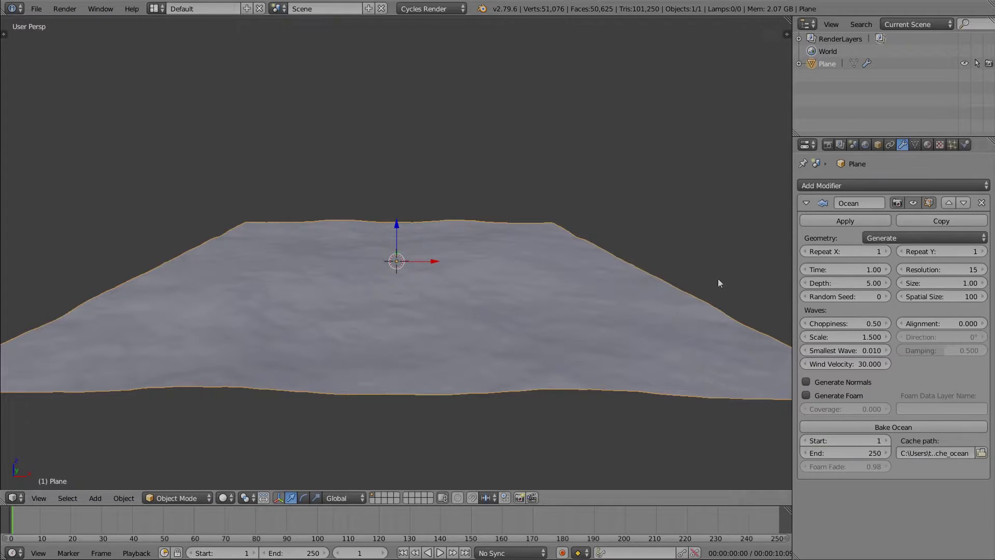
Set the ocean Time to 0 and keyframe it at frame 1
left_click(841, 268)
type("0")
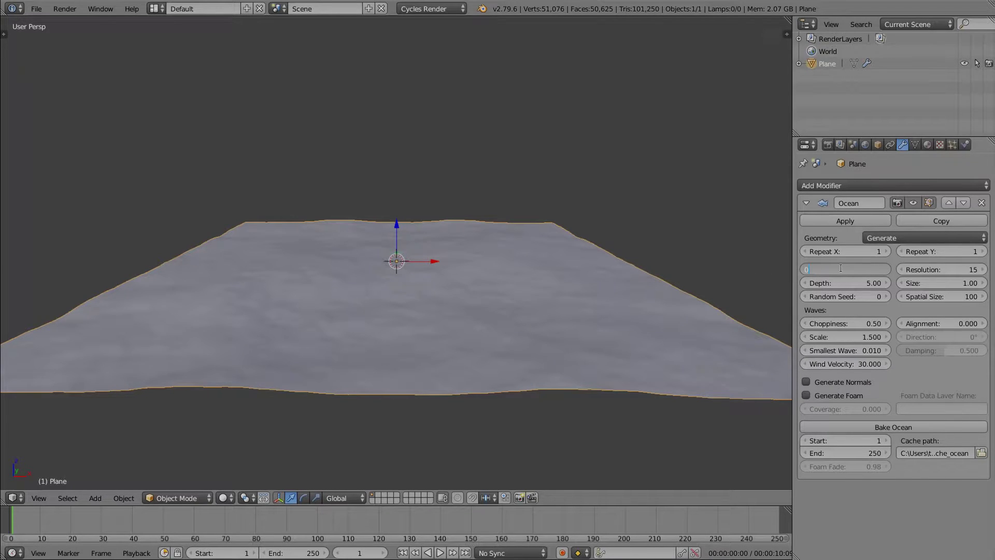
key("Return")
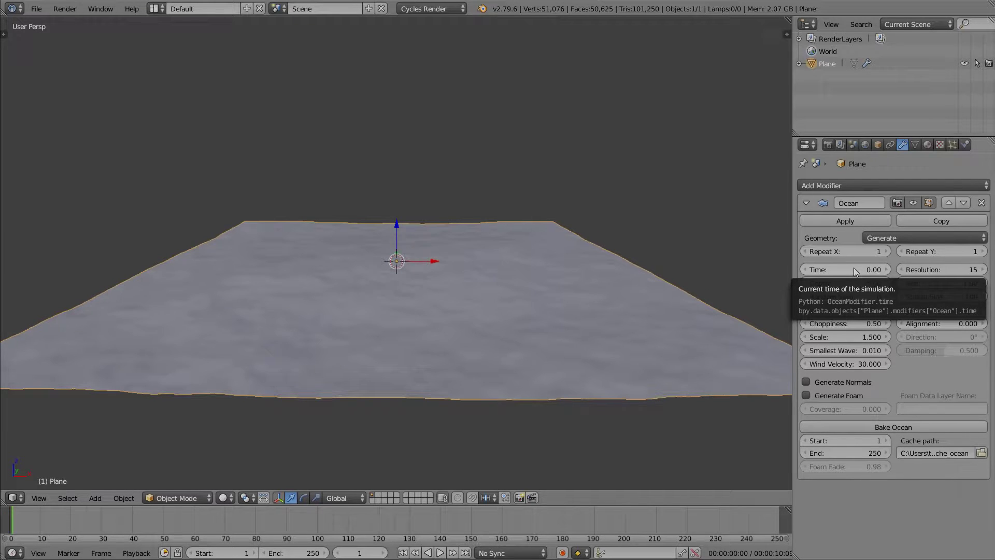
key("i")
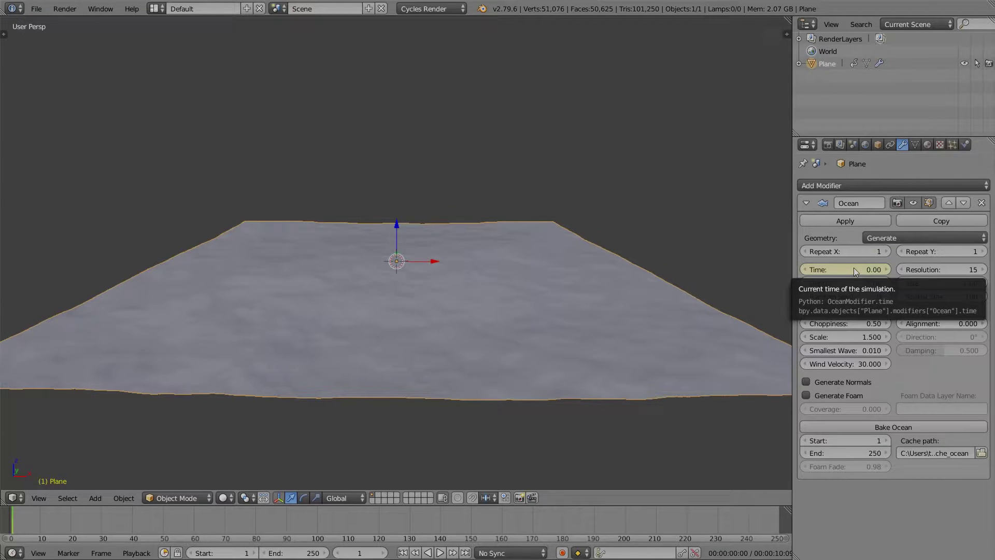
At frame 250, set the ocean Time to 10.4 and keyframe it
left_click(365, 551)
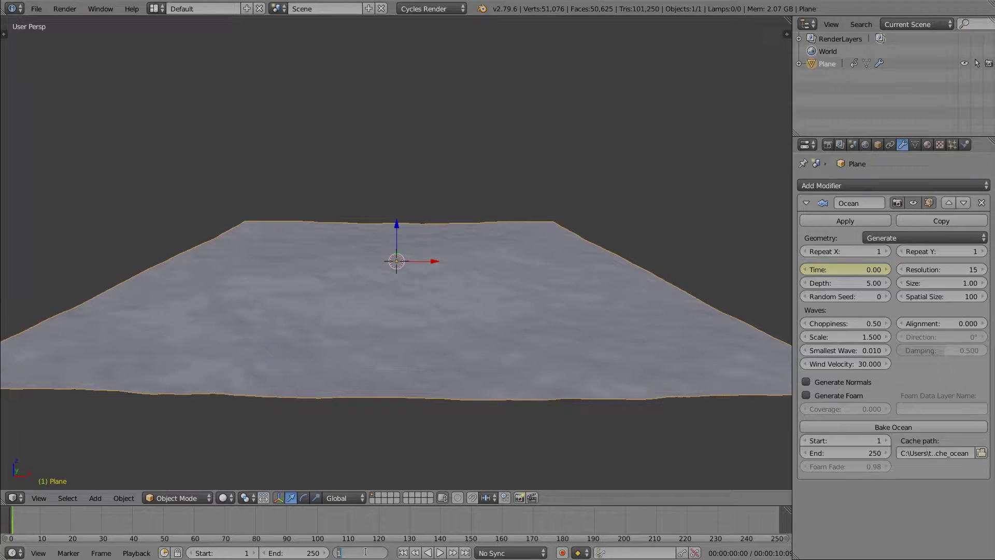
key("BackSpace")
type("250")
key("Return")
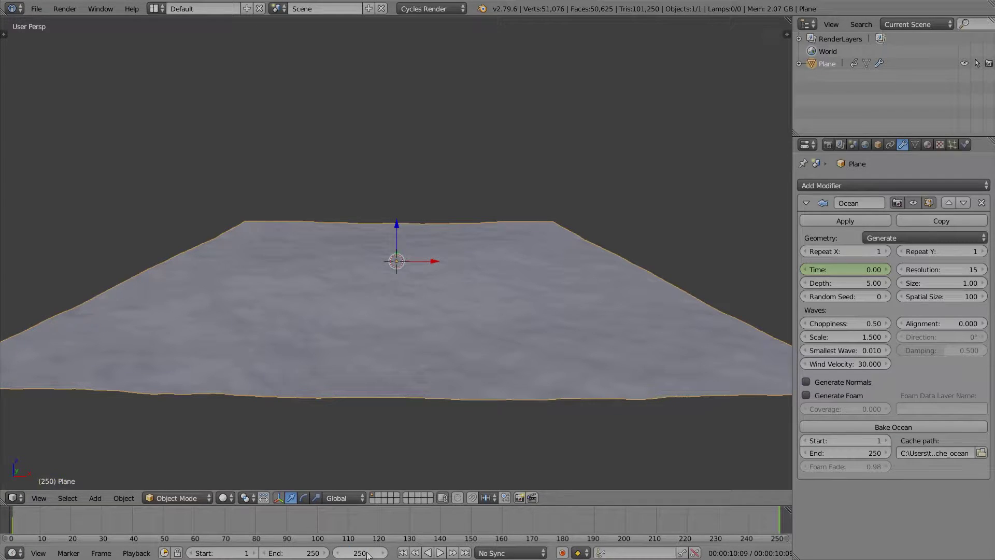
left_click(852, 271)
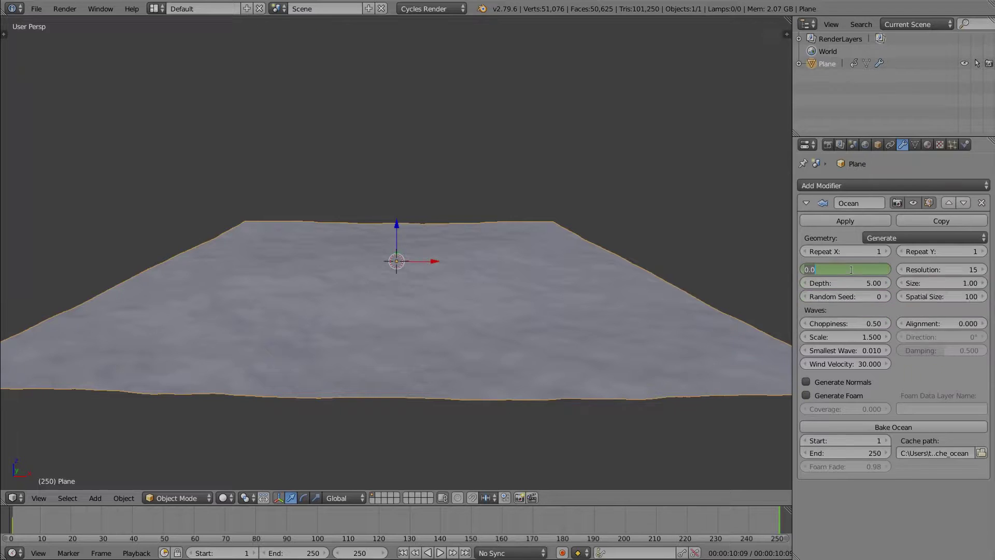
type("10.4")
key("Return")
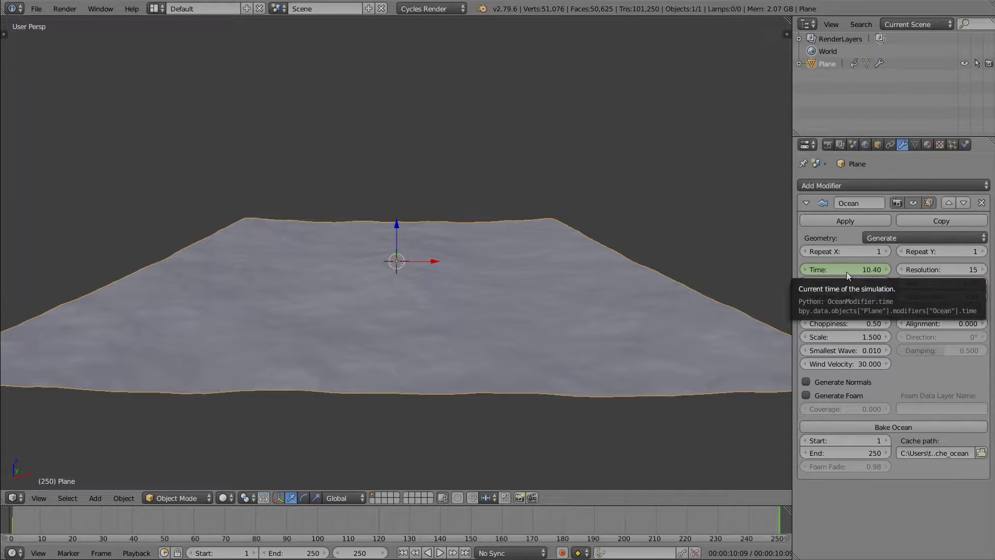
key("i")
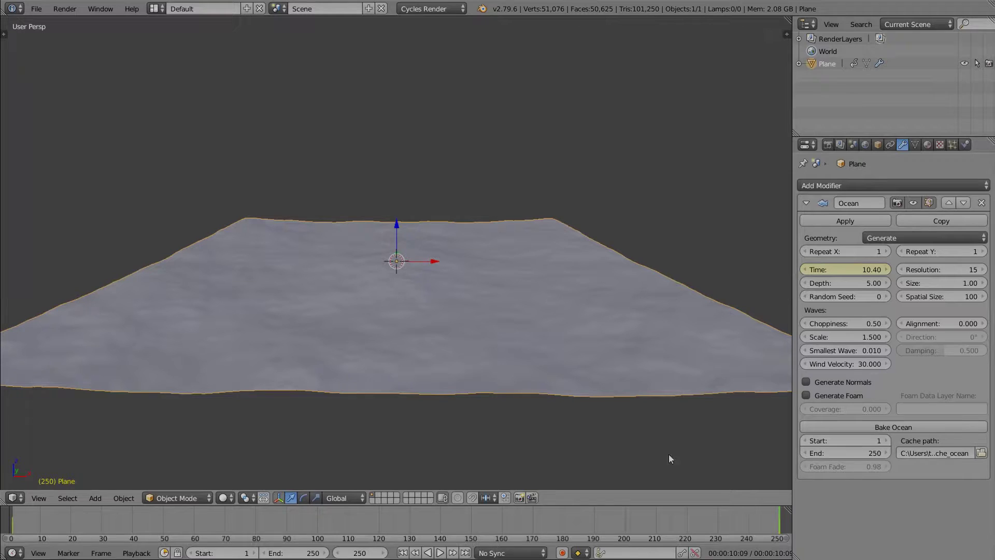
Play the wave animation from frame 1 while orbiting, pausing at frame 54
left_click(403, 553)
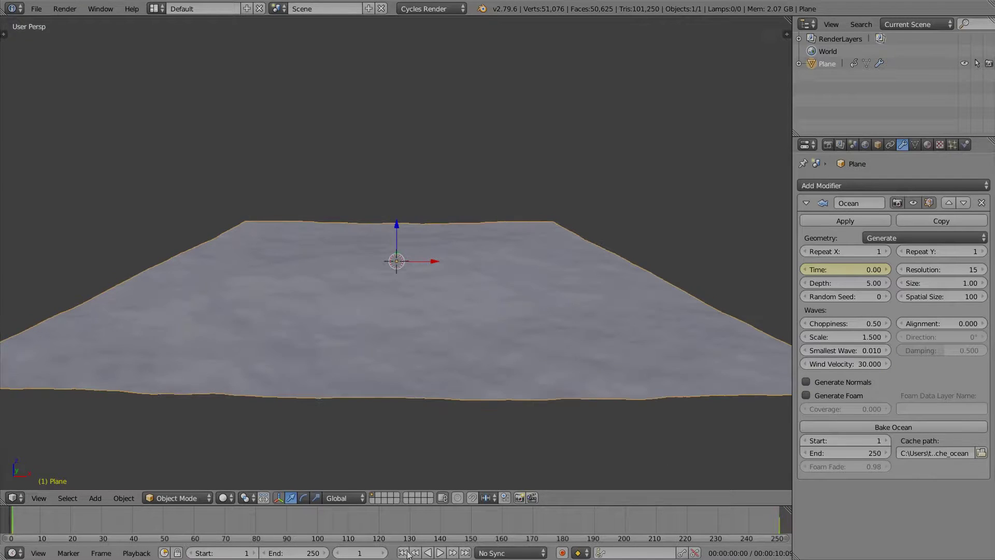
left_click(440, 553)
middle_click_drag(457, 251, 508, 253)
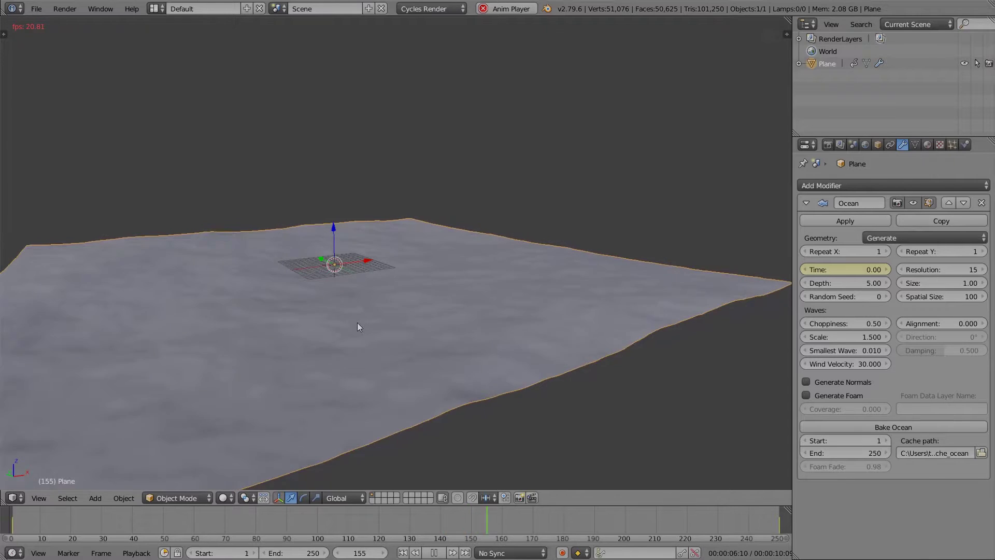
left_click(403, 553)
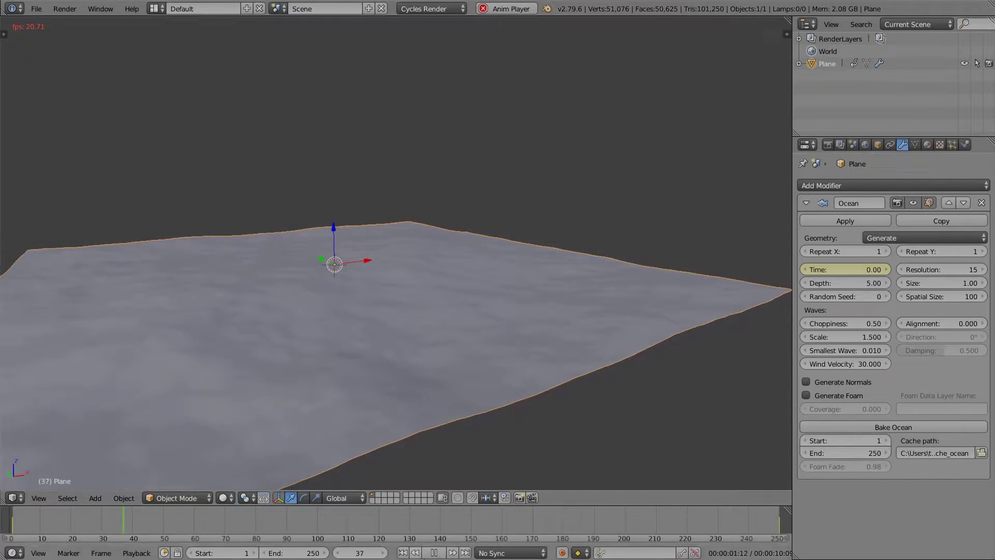
left_click(434, 553)
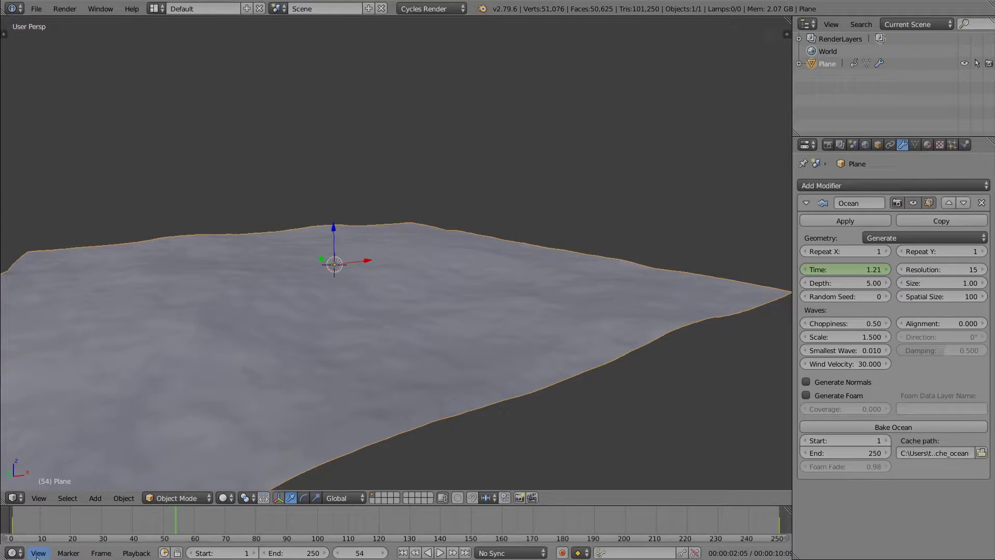
Turn the bottom Timeline into an enlarged Graph Editor showing the whole Time curve
left_click(15, 553)
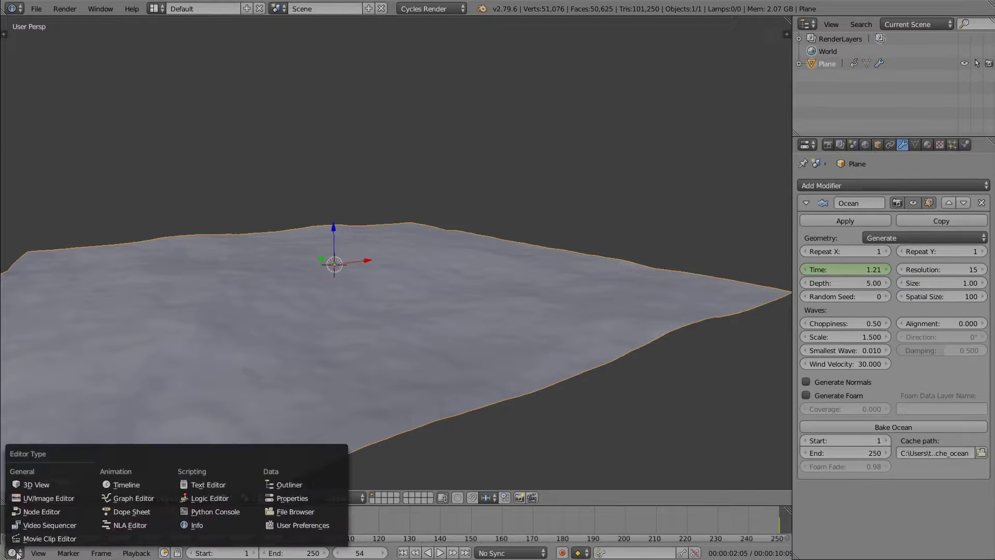
left_click(140, 500)
left_click_drag(547, 506, 547, 281)
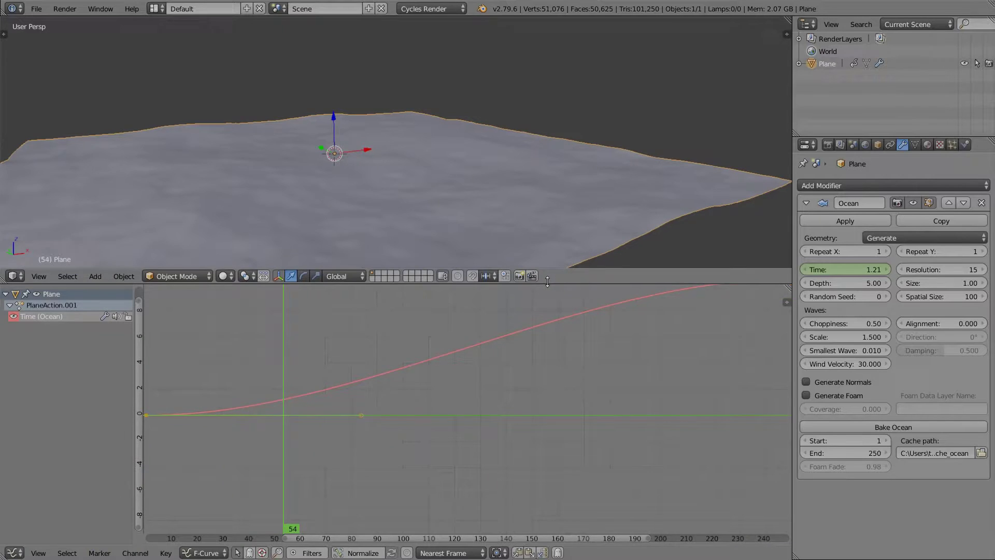
middle_click_drag(375, 416, 380, 477)
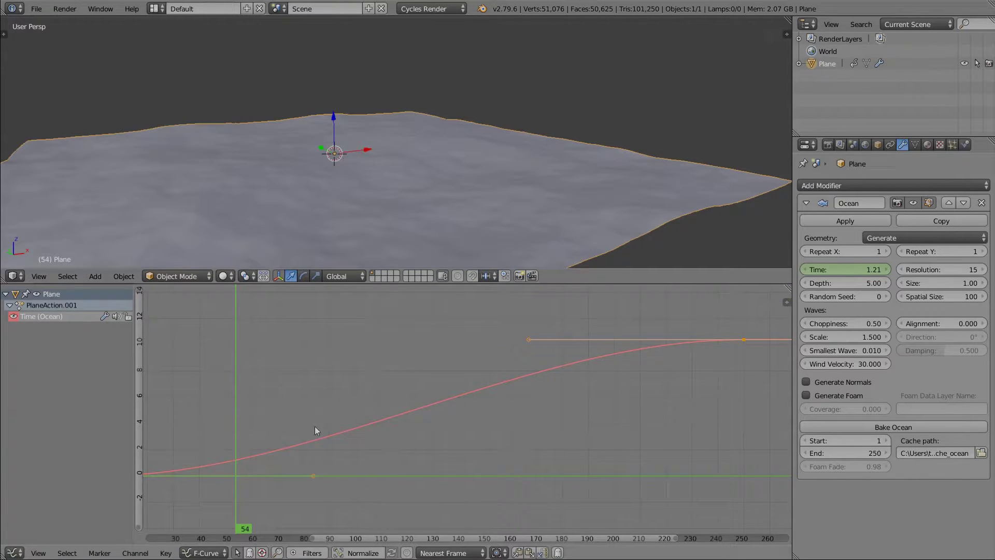
middle_click_drag(530, 401, 595, 394)
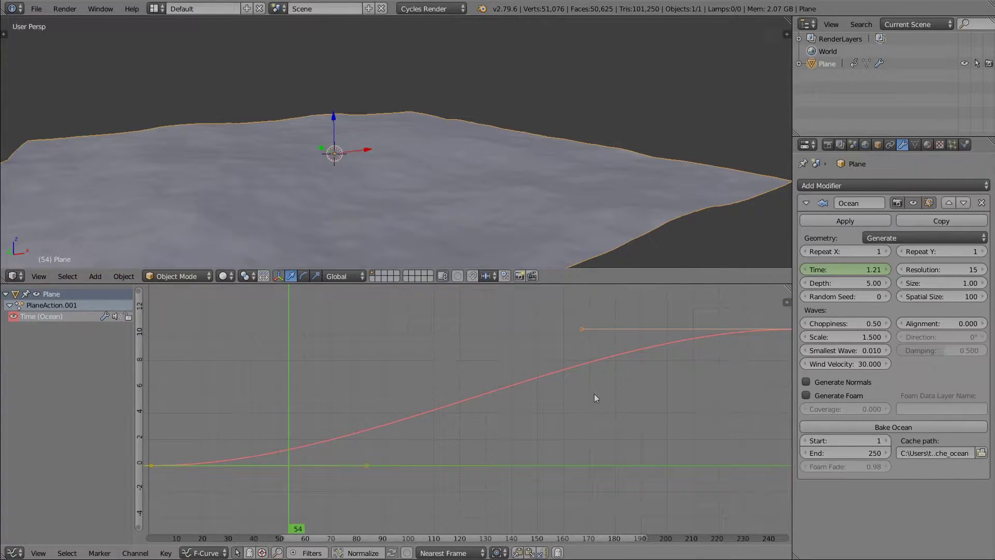
Give the Time keyframes Vector handles so the curve is a straight line
key("v")
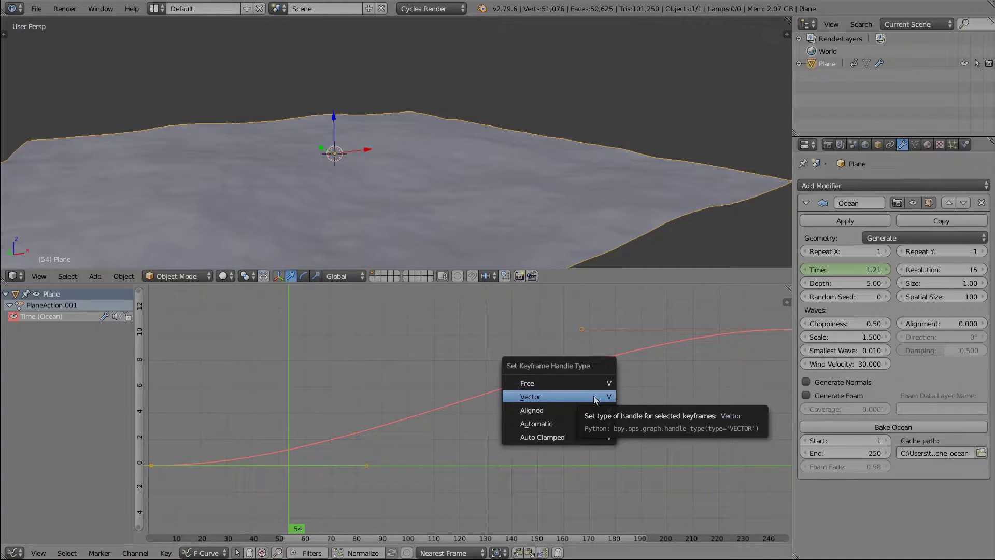
left_click(581, 395)
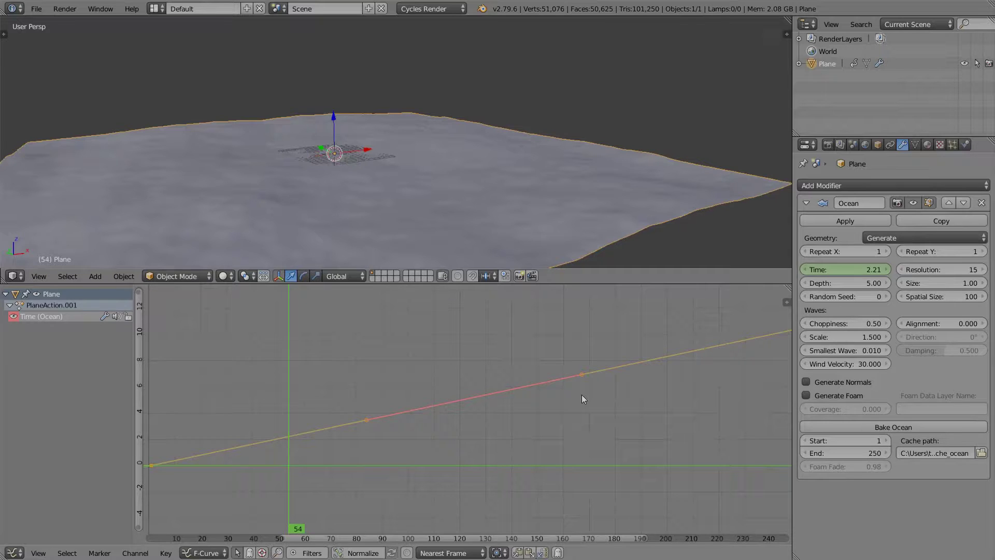
left_click(16, 551)
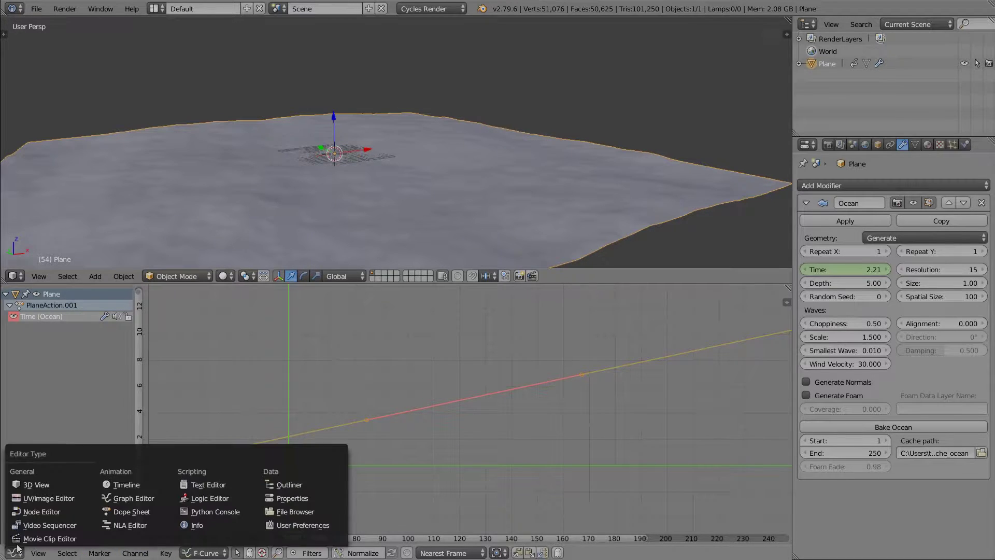
Restore the bottom area to a thin Timeline at frame 1
left_click(122, 484)
left_click_drag(448, 284, 458, 509)
left_click(402, 552)
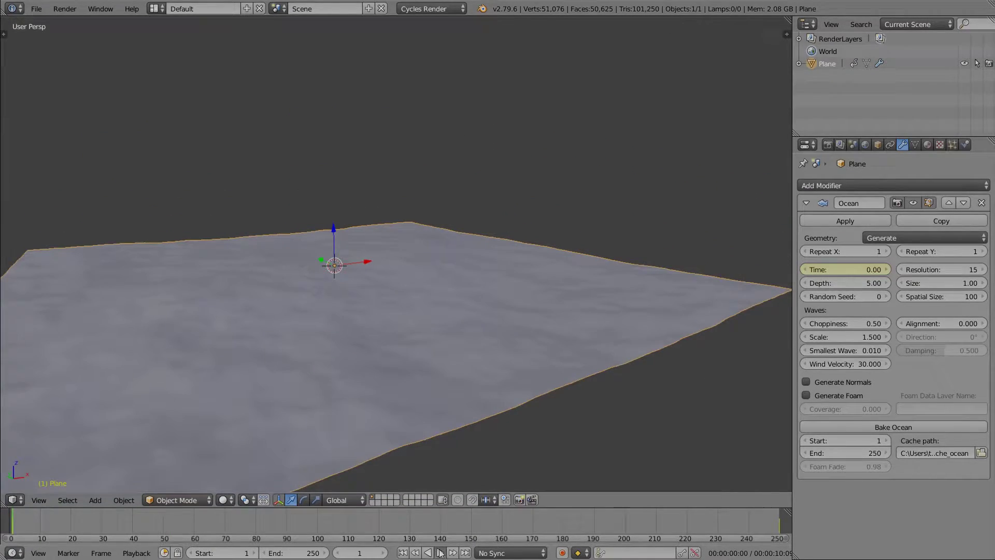
Replay the linear wave animation while orbiting, then stop and return to frame 1
left_click(440, 552)
middle_click_drag(264, 303, 249, 316)
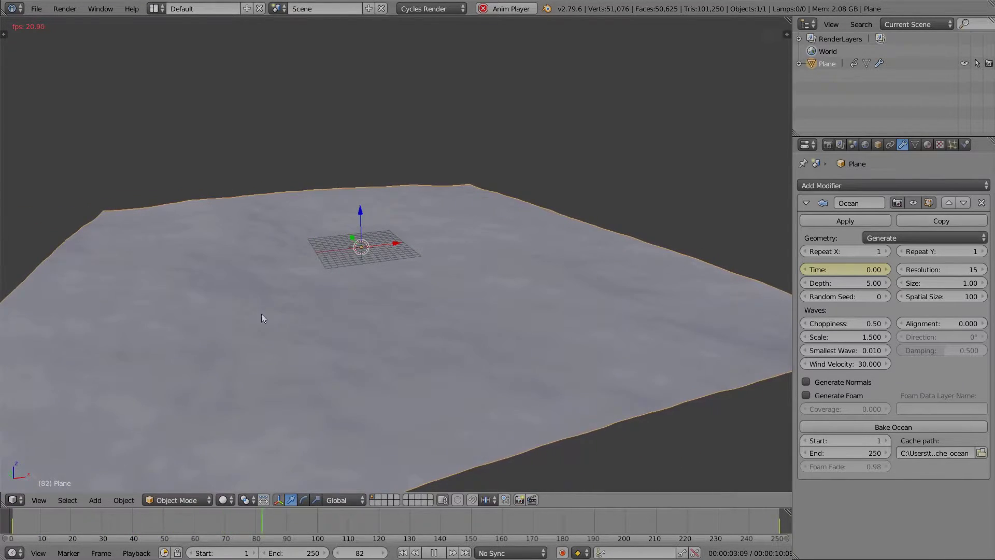
middle_click_drag(539, 310, 515, 309)
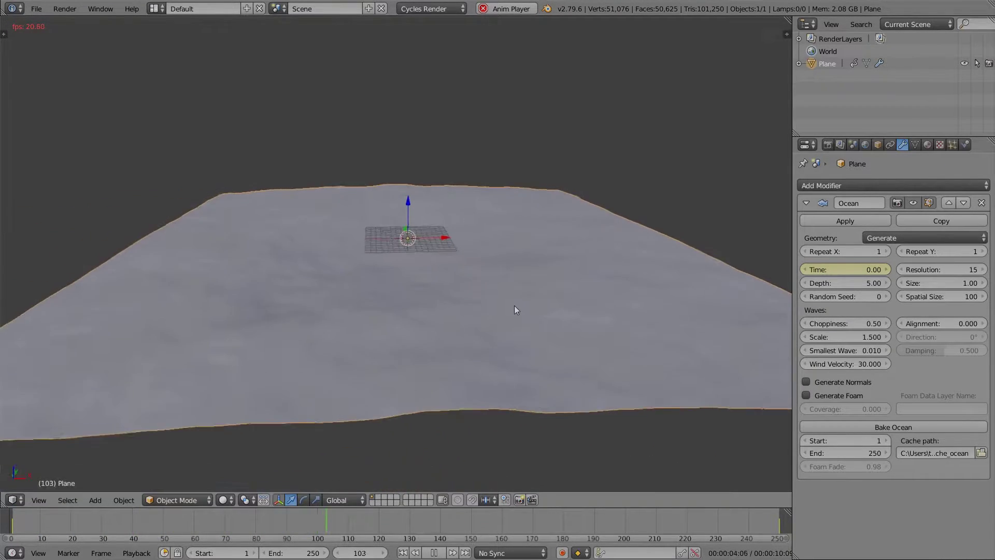
left_click(434, 552)
left_click(406, 553)
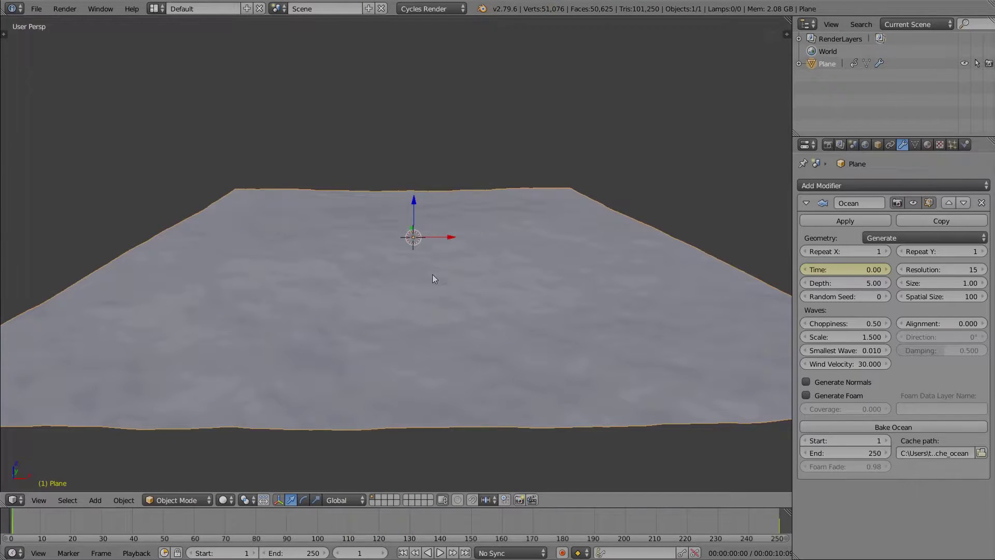
mouse_move(436, 278)
middle_mouse_down()
mouse_move(455, 290)
mouse_move(442, 340)
mouse_move(423, 289)
mouse_move(431, 280)
middle_mouse_up()
Enable Generate Normals and Generate Foam on the ocean, then widen the Properties editor
left_click(805, 382)
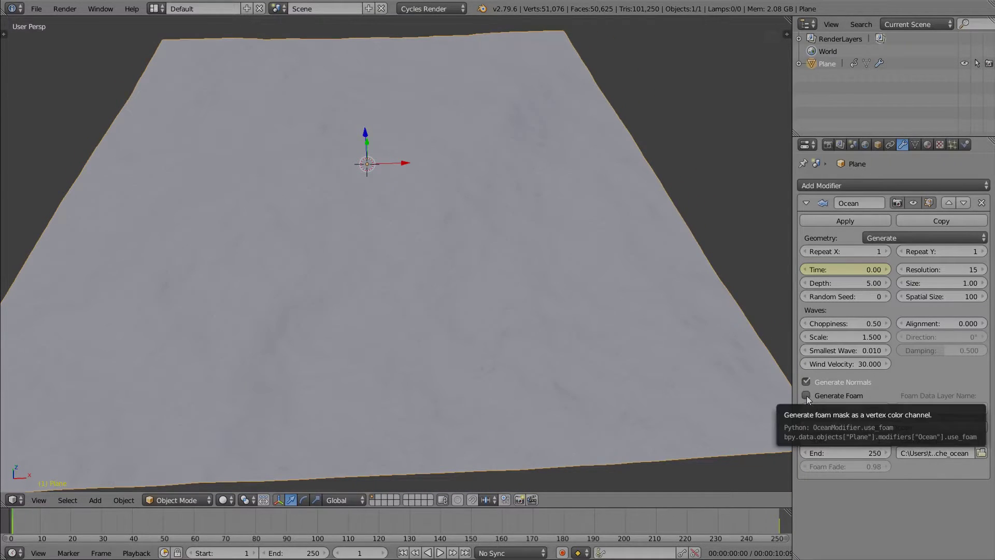
left_click(806, 396)
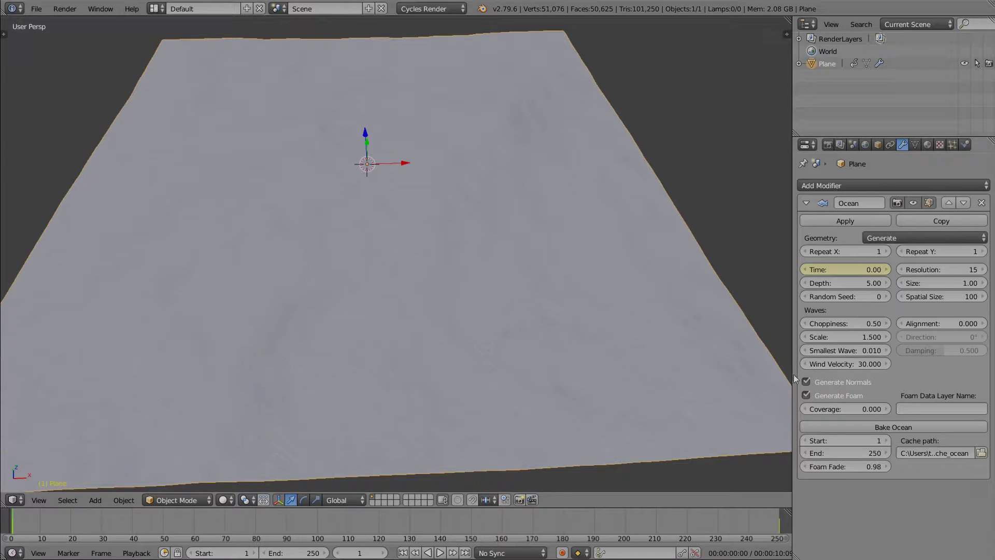
middle_click_drag(471, 259, 473, 228)
scroll(472, 215, "down", 2)
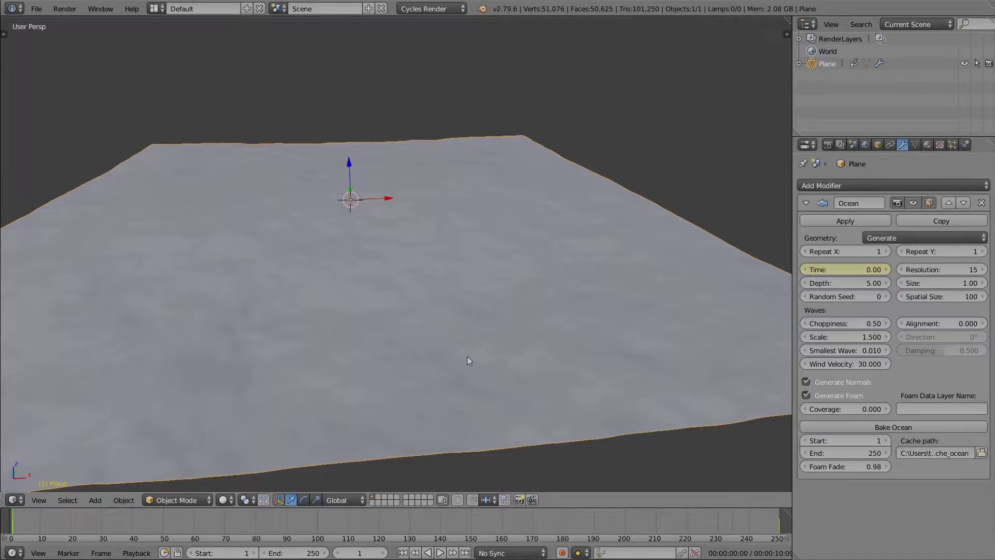
scroll(419, 255, "up", 1)
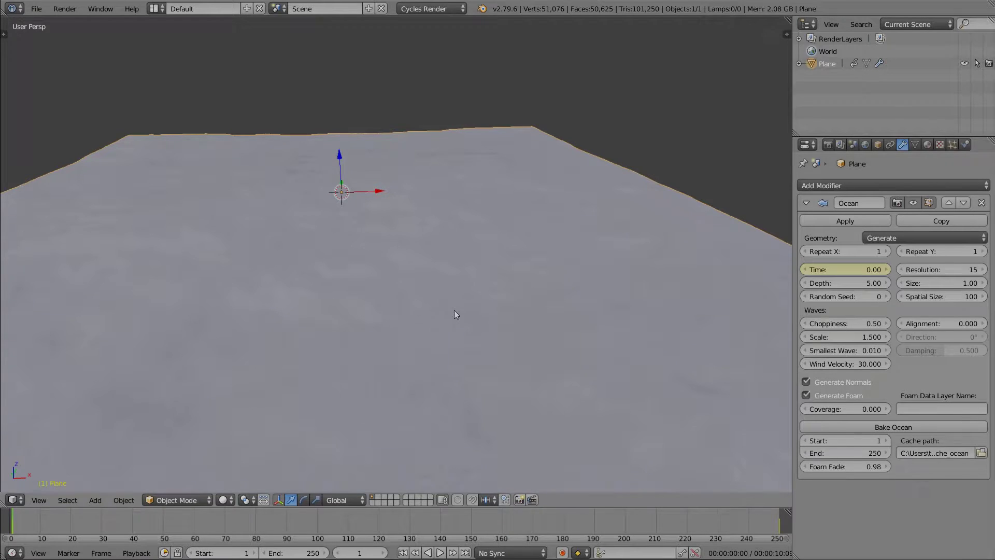
scroll(454, 309, "down", 2)
scroll(389, 194, "up", 1)
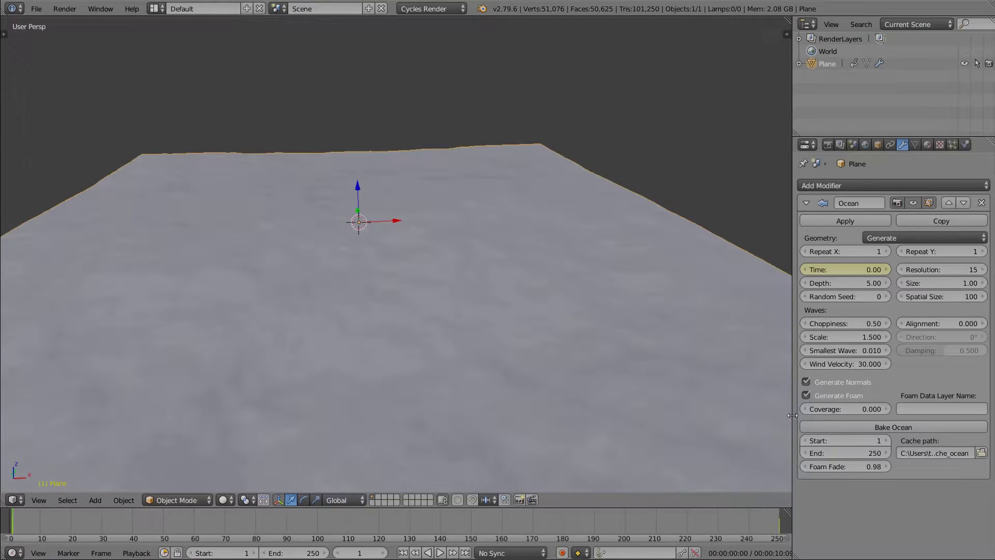
left_click_drag(791, 414, 680, 428)
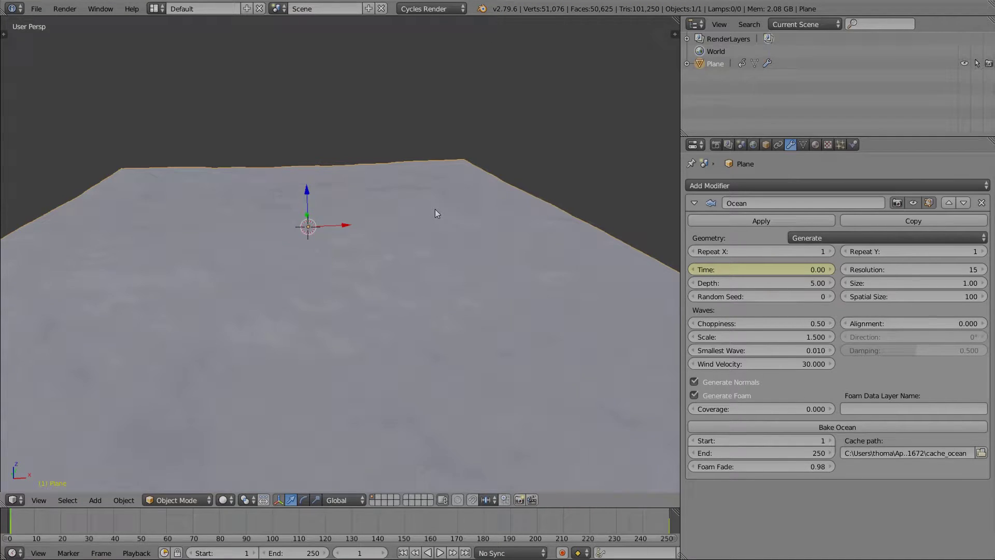
Save the project under the new name 'ocean tut.blend' in the tutorial ocean folder
key("ctrl+shift+s")
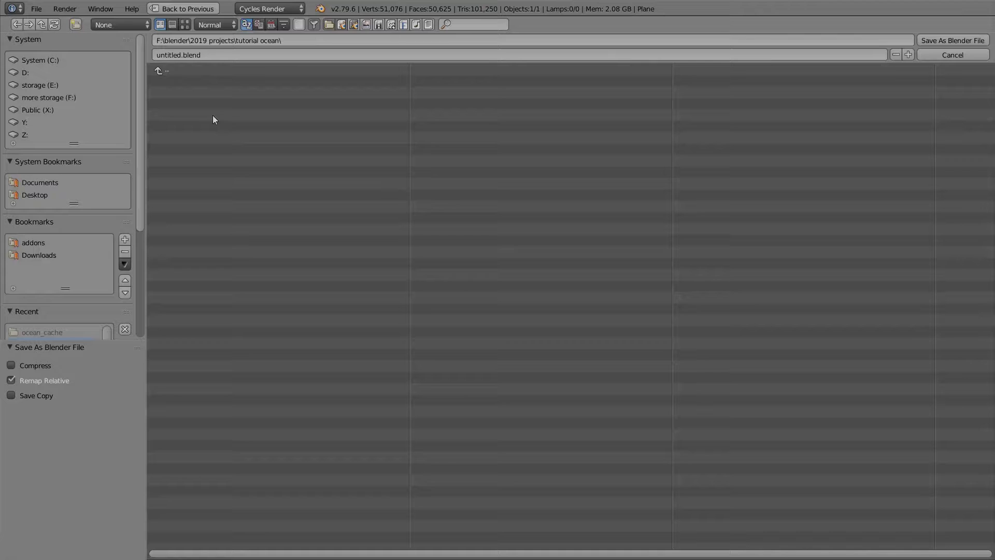
left_click(172, 54)
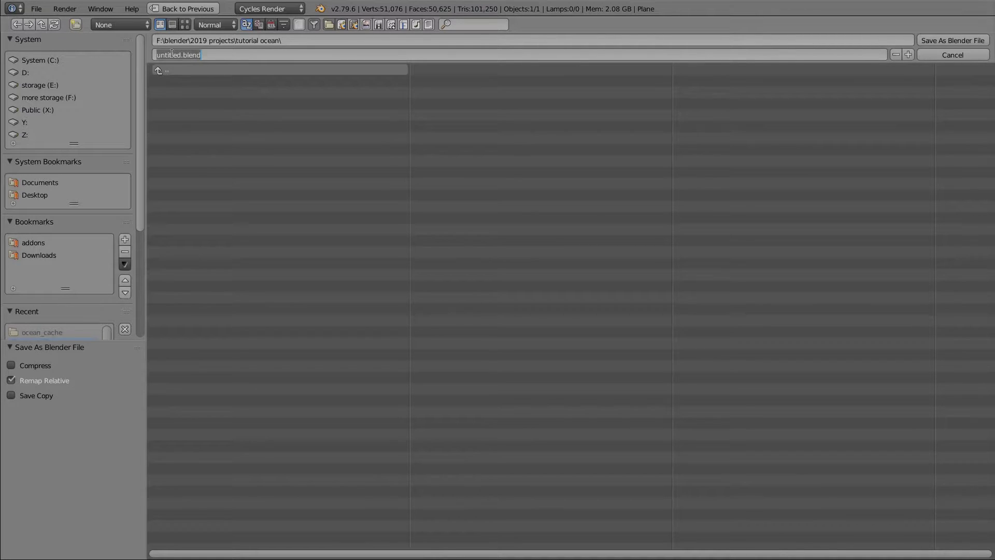
type("ocean tut")
key("Return")
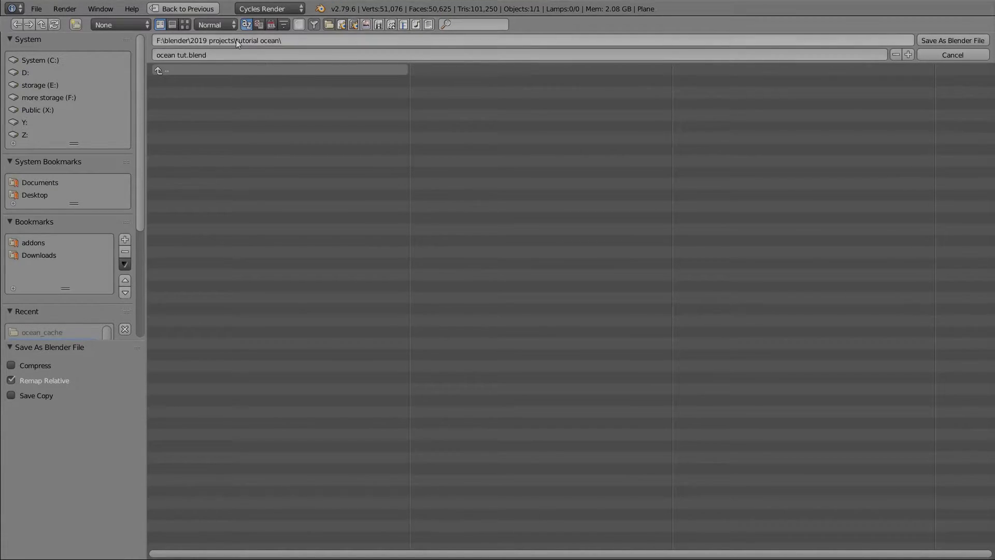
left_click(943, 41)
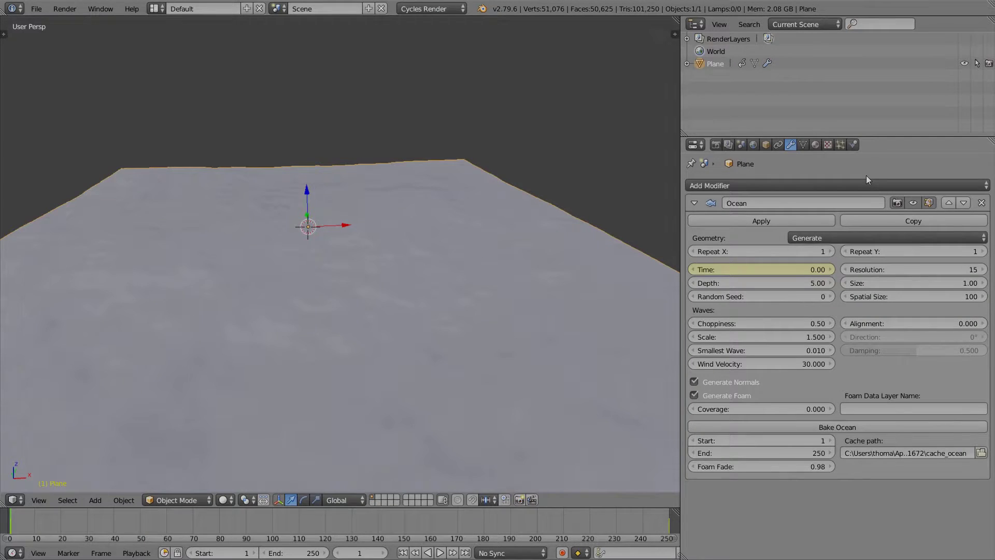
Change the ocean bake cache path to //chache_ocean\
left_click(850, 452)
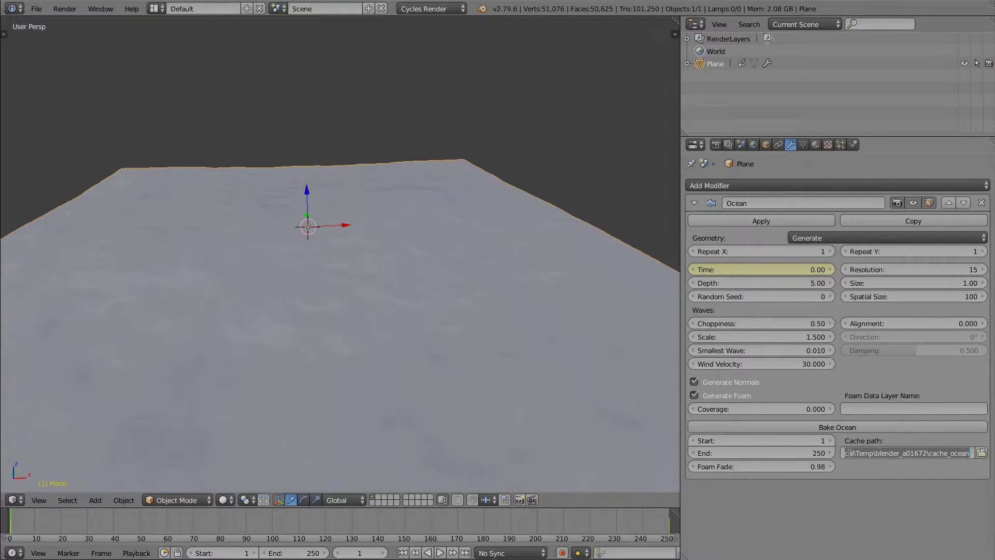
key("BackSpace")
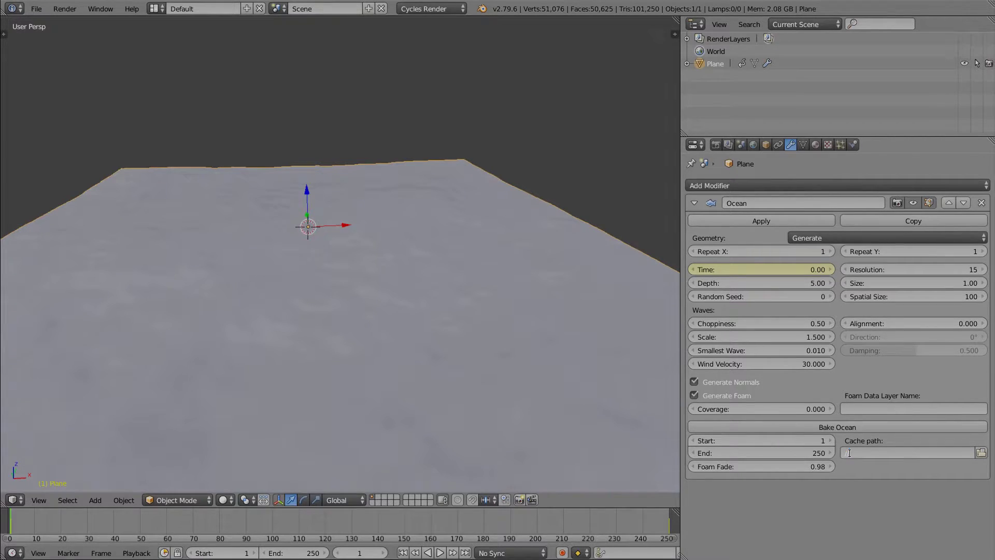
type("//ca")
key("BackSpace")
type("h")
type("e_ooce")
type("n/")
left_click(773, 441)
Set the ocean Resolution to 30 and orbit to inspect the denser surface
left_click(912, 267)
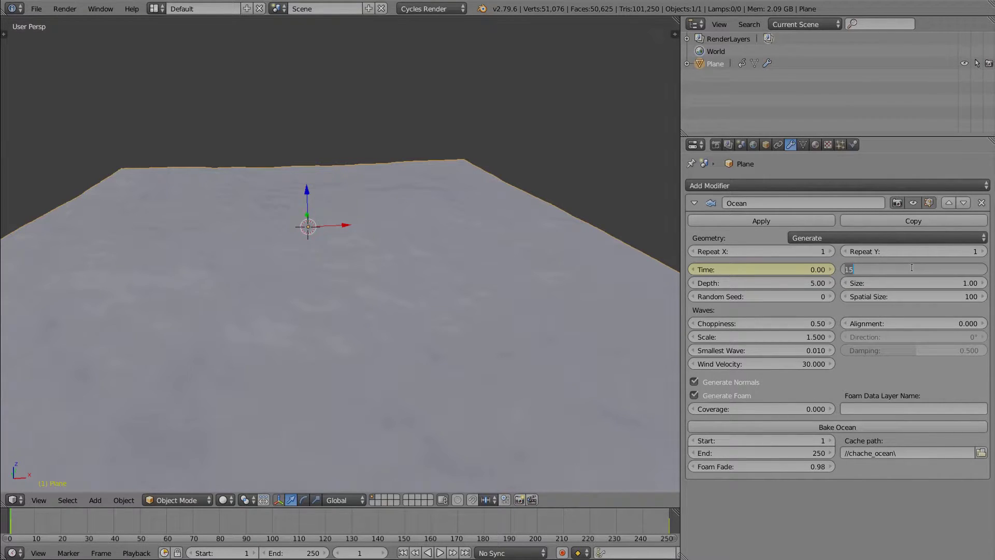
type("30")
key("Return")
scroll(380, 319, "down", 4)
scroll(380, 319, "up", 2)
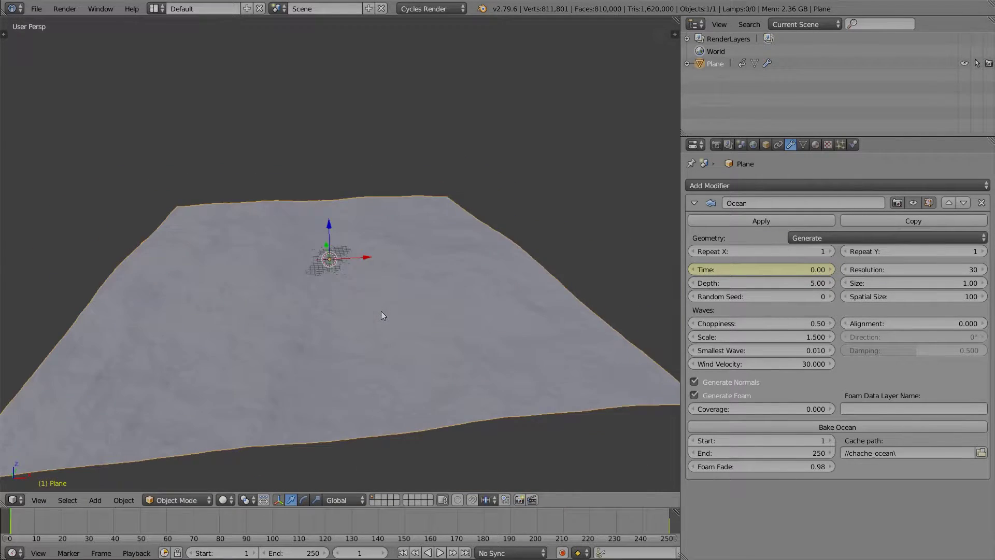
mouse_move(381, 312)
middle_mouse_down()
mouse_move(459, 285)
mouse_move(363, 353)
mouse_move(355, 393)
mouse_move(381, 300)
mouse_move(379, 309)
middle_mouse_up()
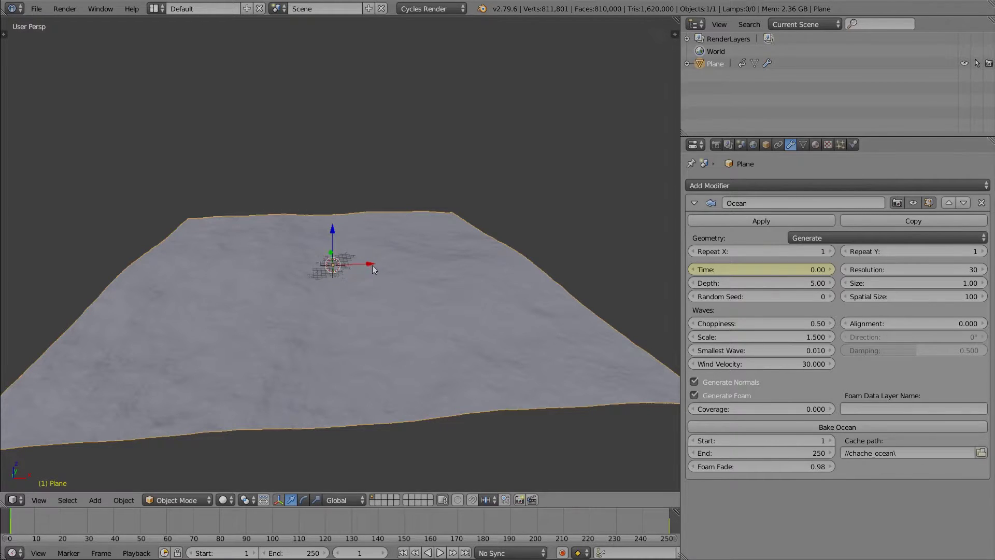
Bake the Ocean modifier's simulation, reframe the ocean plane, and split the 3D view side by side
left_click(836, 428)
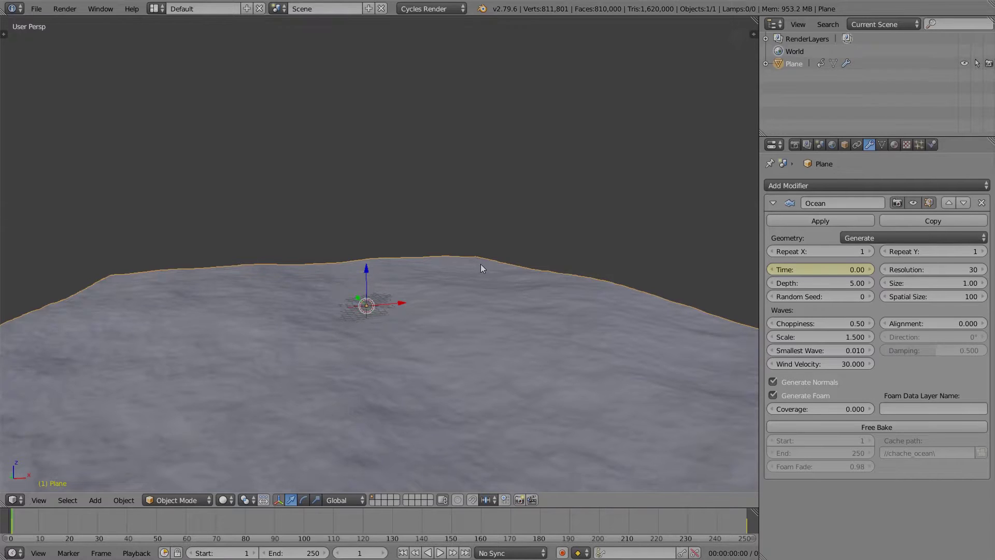
middle_click_drag(481, 264, 446, 313)
middle_click_drag(396, 337, 472, 229, "shift")
scroll(451, 277, "up", 2)
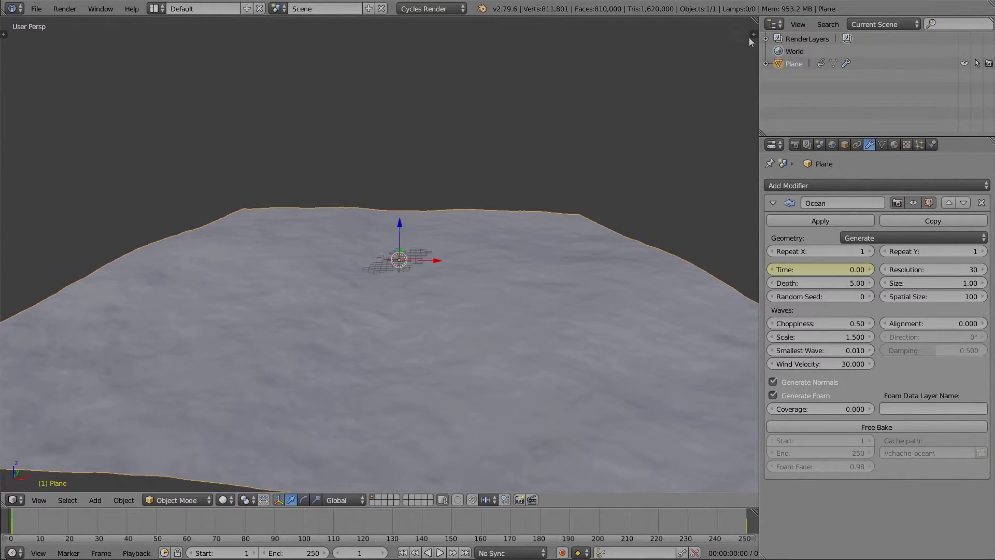
left_click_drag(751, 37, 531, 466)
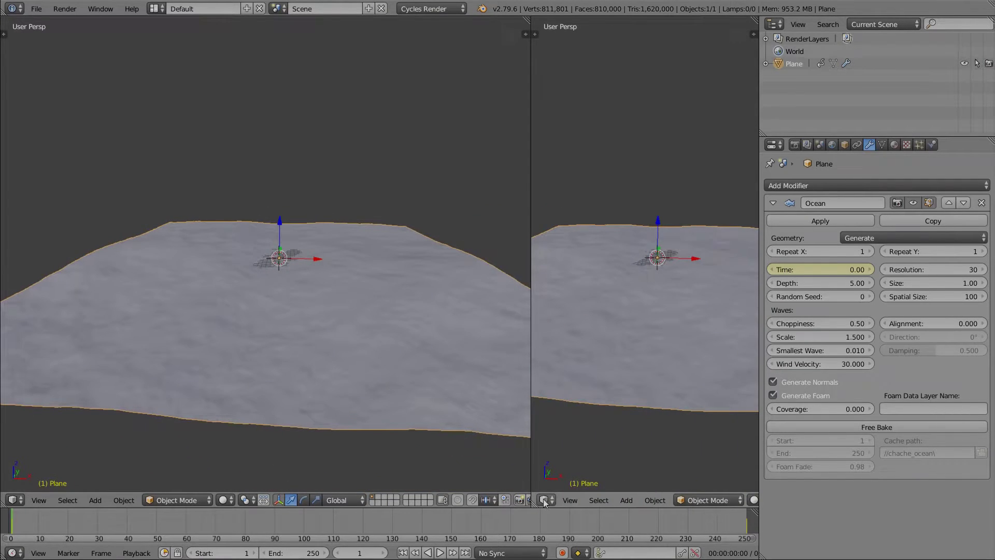
Turn the right view into a Node Editor and give the plane a new material named 'ocean'
left_click(544, 500)
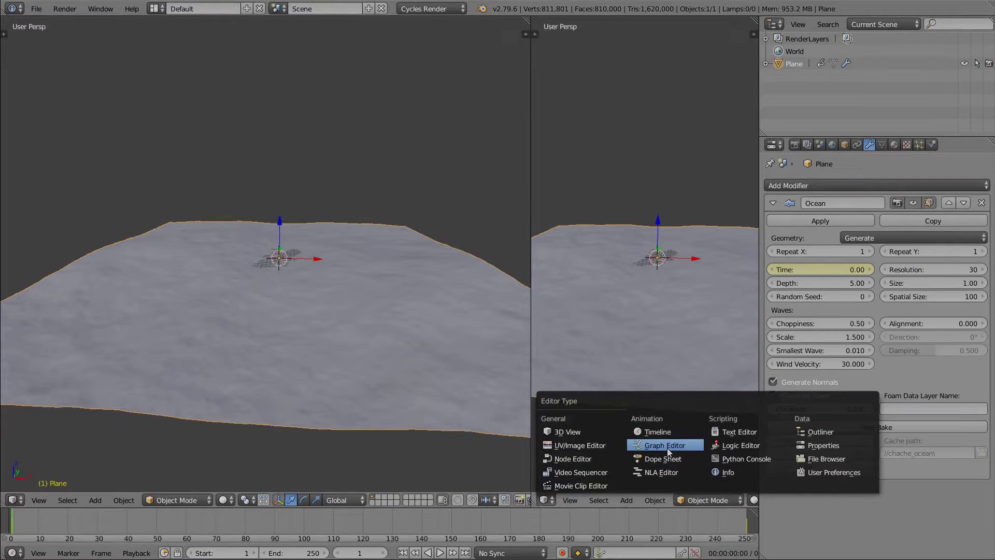
left_click(583, 459)
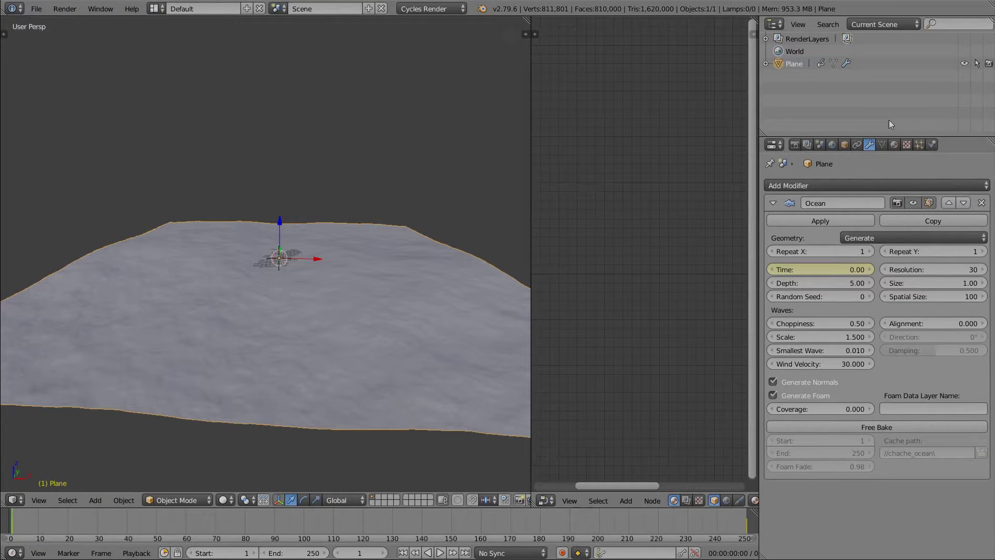
left_click(893, 145)
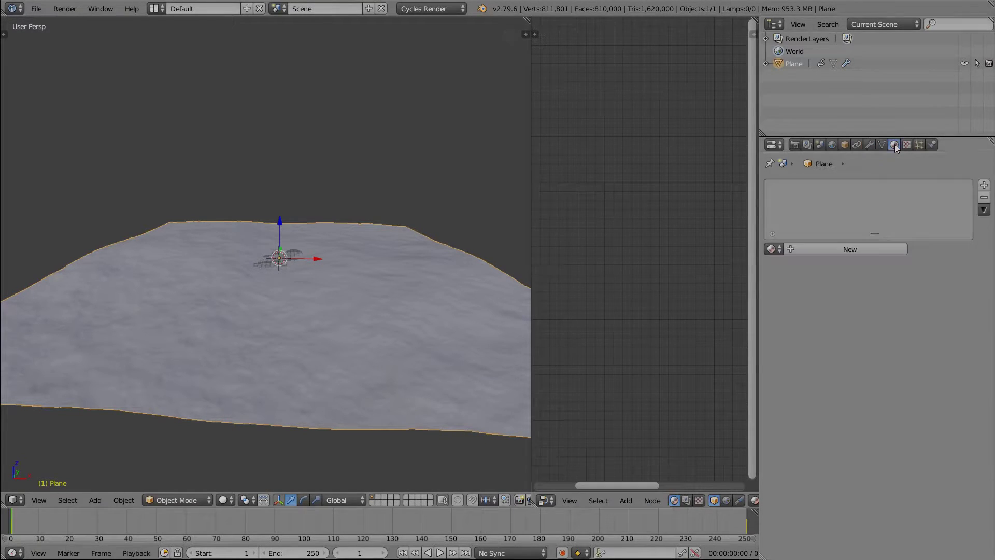
left_click(790, 250)
left_click(796, 250)
type("o")
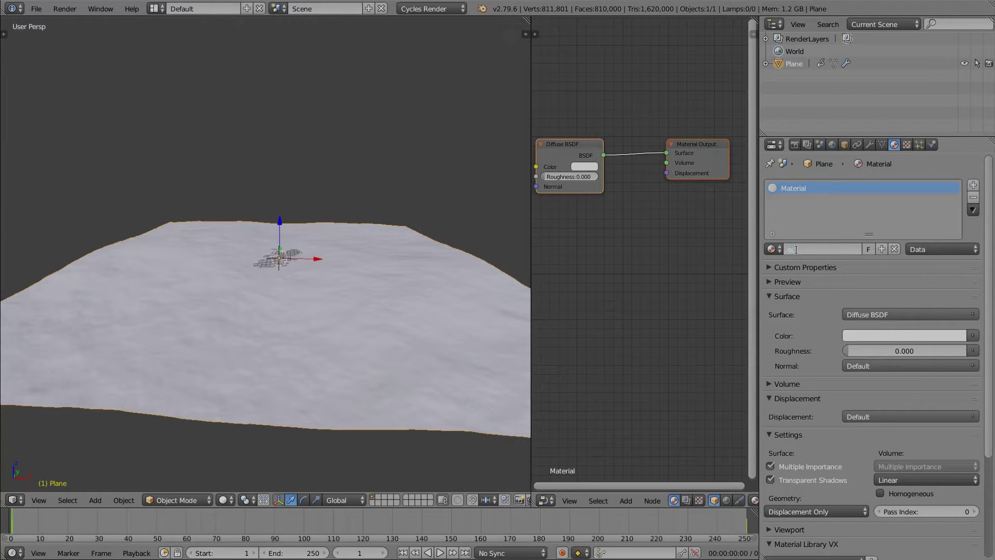
type("cean")
key("Return")
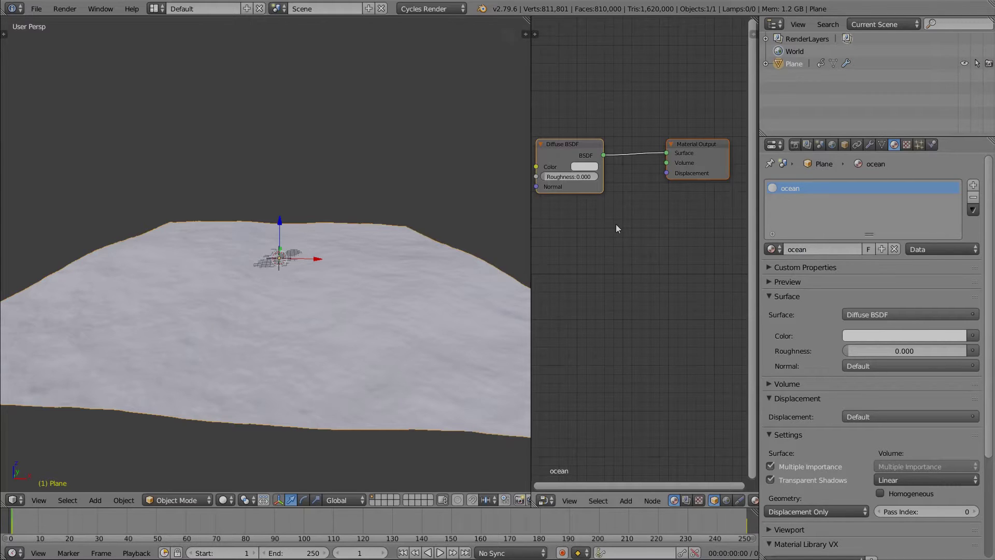
Widen the node editor and delete the default Diffuse BSDF node
scroll(616, 224, "down", 2)
left_click_drag(529, 235, 425, 240)
scroll(273, 281, "up", 2)
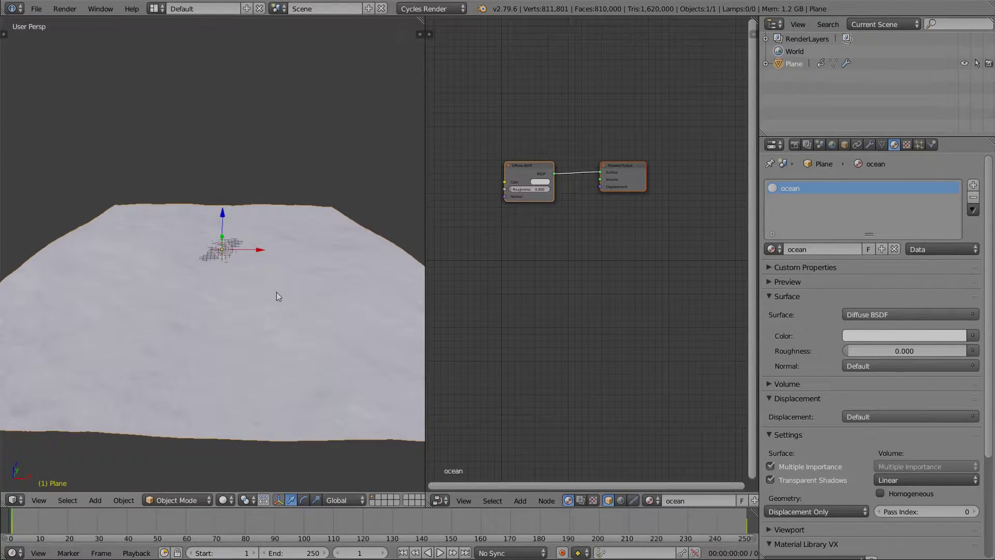
key("x")
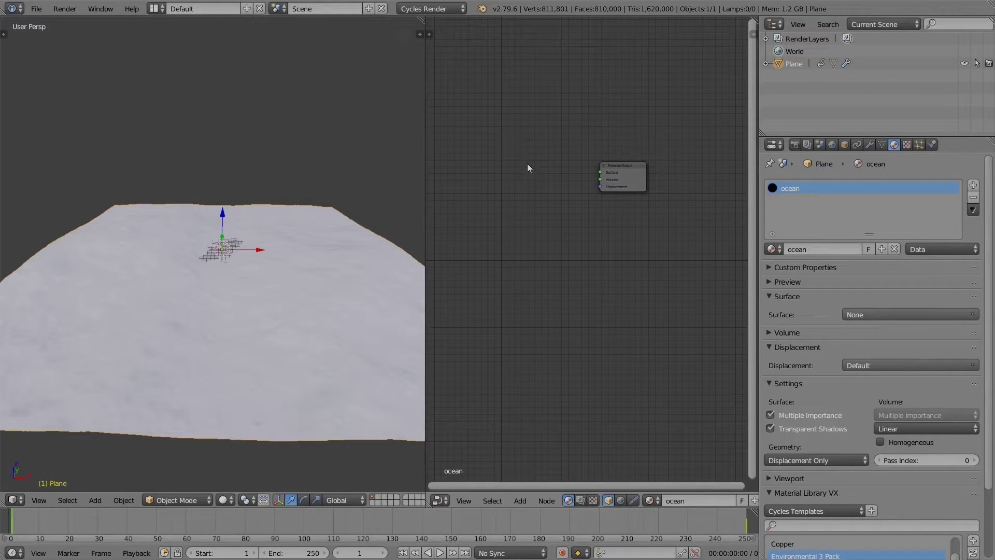
key("shift+a")
Add a Principled BSDF wired to the Material Output Surface, with black Base Color and Roughness 0
mouse_move(529, 186)
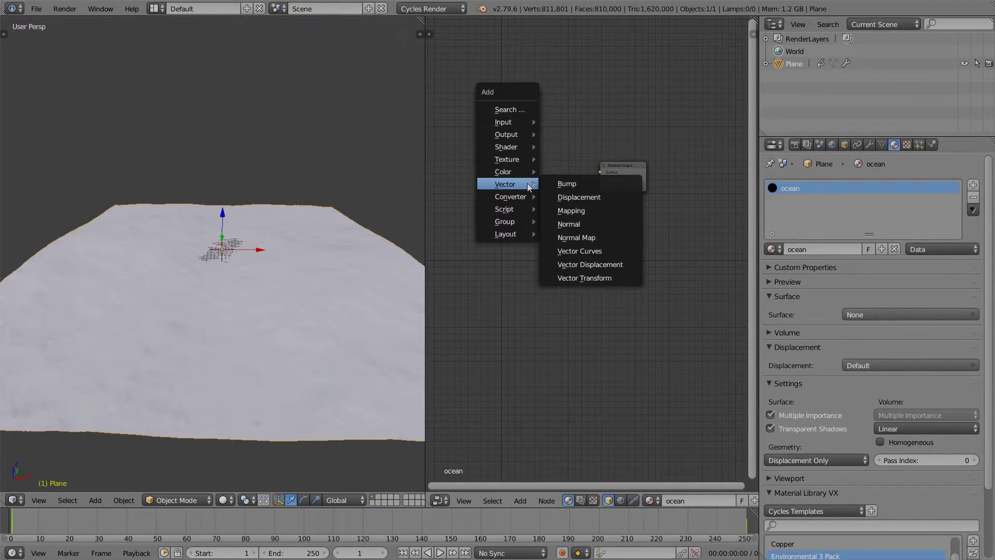
mouse_move(519, 148)
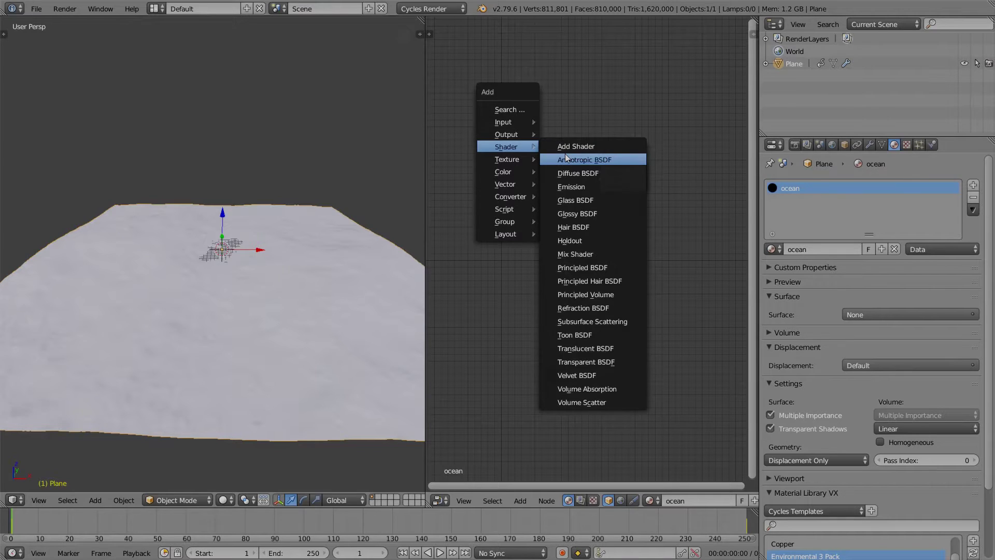
left_click(581, 267)
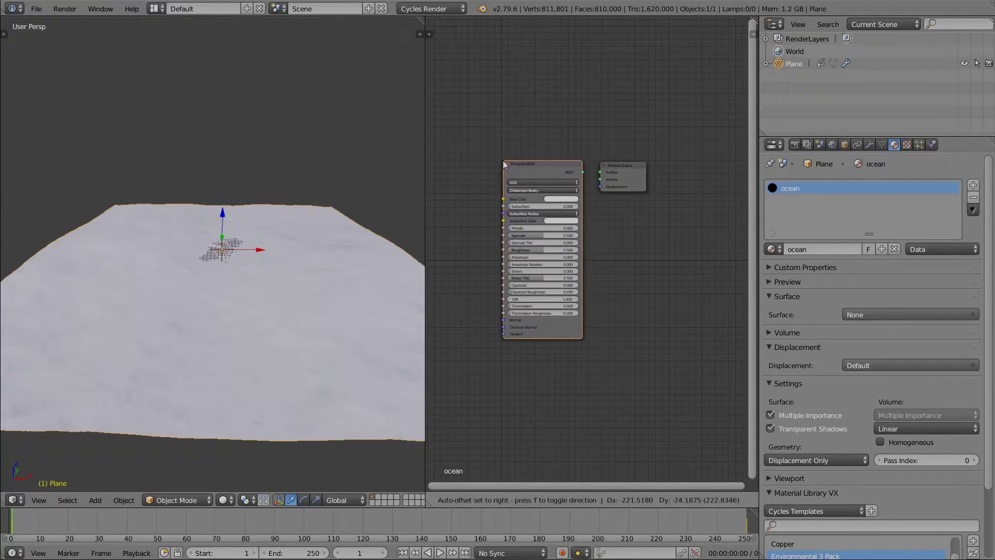
left_click(504, 164)
left_click_drag(583, 172, 605, 173)
left_click(561, 199)
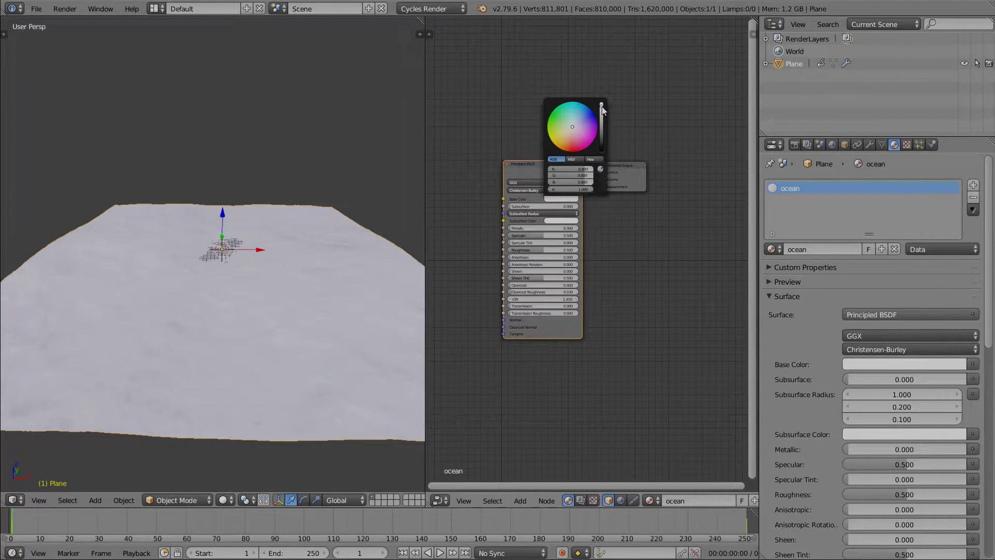
left_click_drag(601, 109, 601, 151)
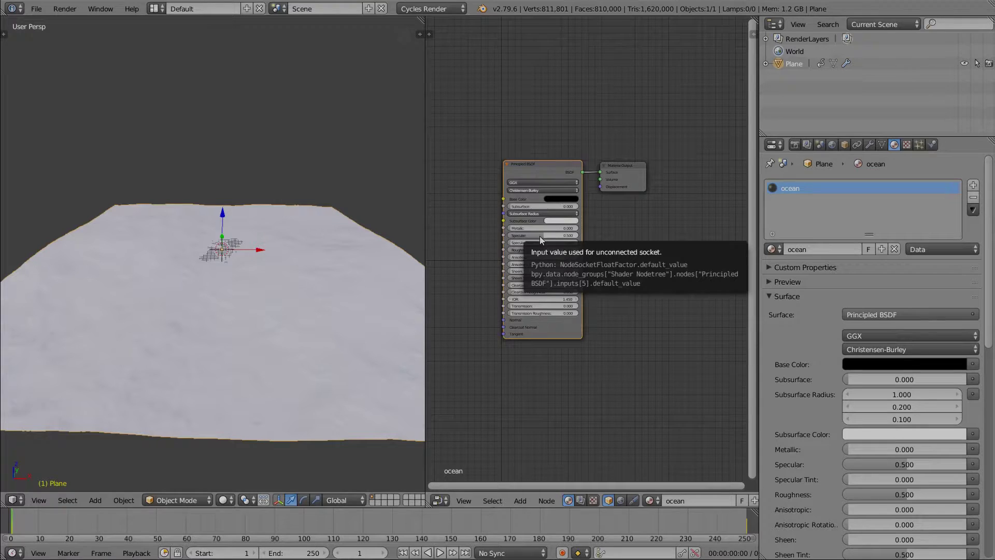
left_click_drag(537, 250, 510, 254)
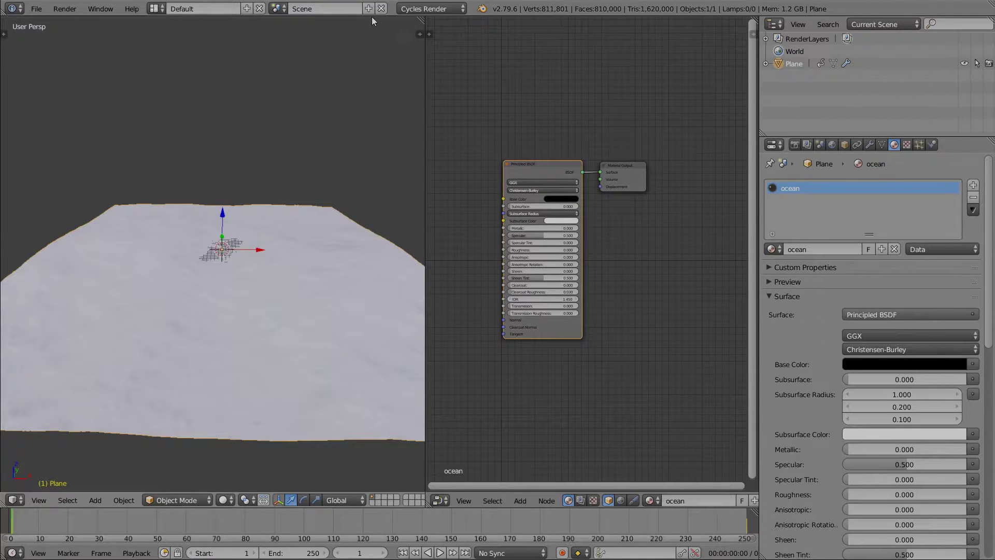
Switch the 3D view to Rendered shading with Shift+Z and orbit around the glossy black ocean
key("shift+z")
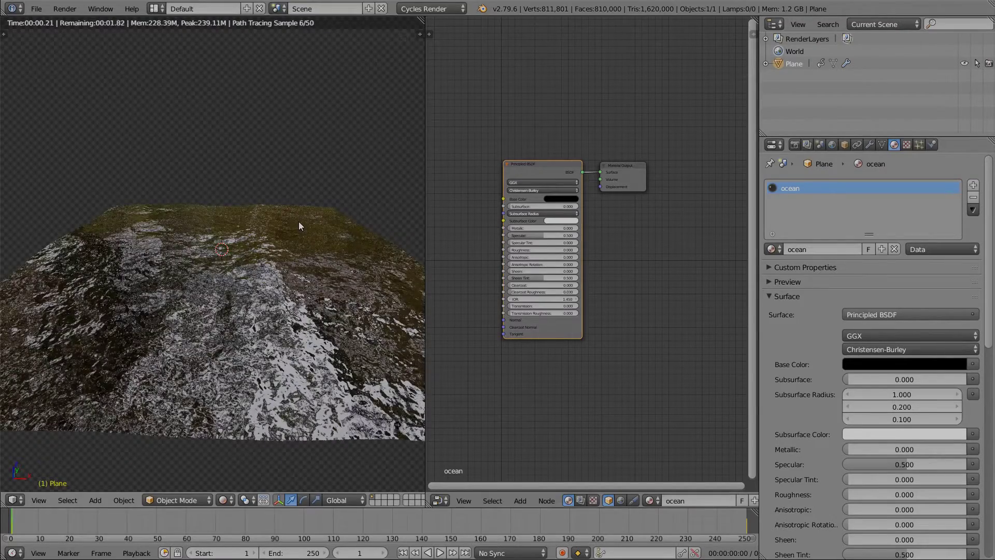
middle_click_drag(298, 226, 291, 266)
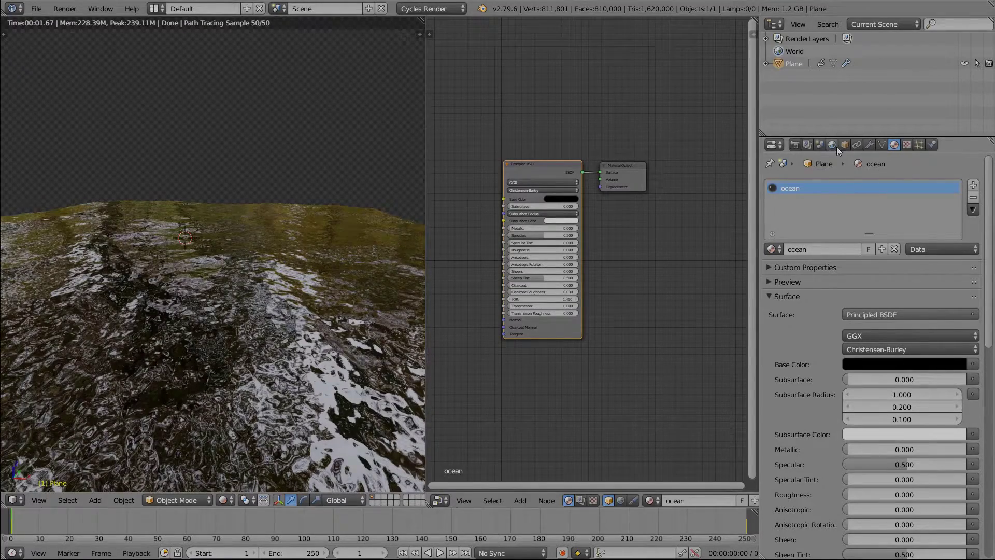
middle_click_drag(197, 291, 193, 311)
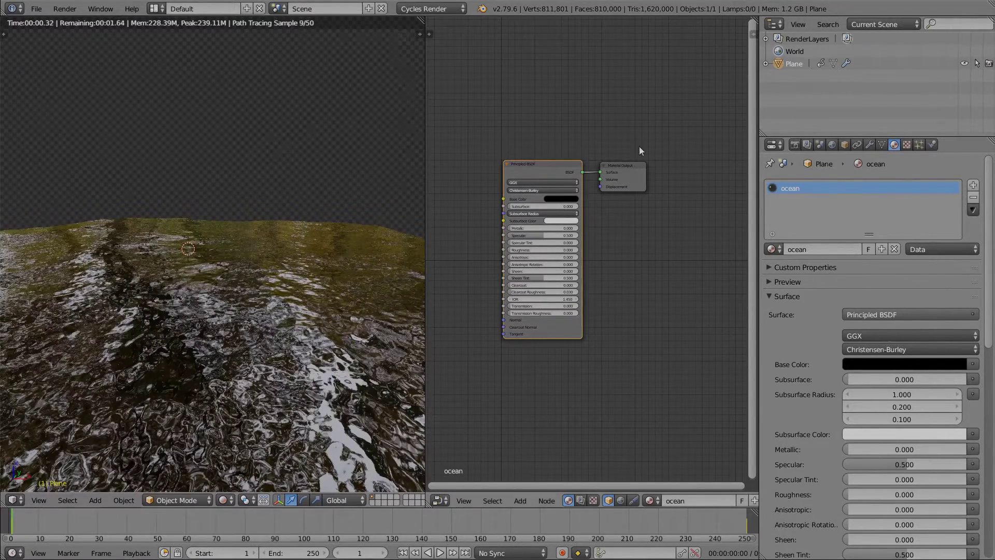
Light the scene with the flower_road_4k HDRI world and orbit the rendered ocean
left_click(836, 144)
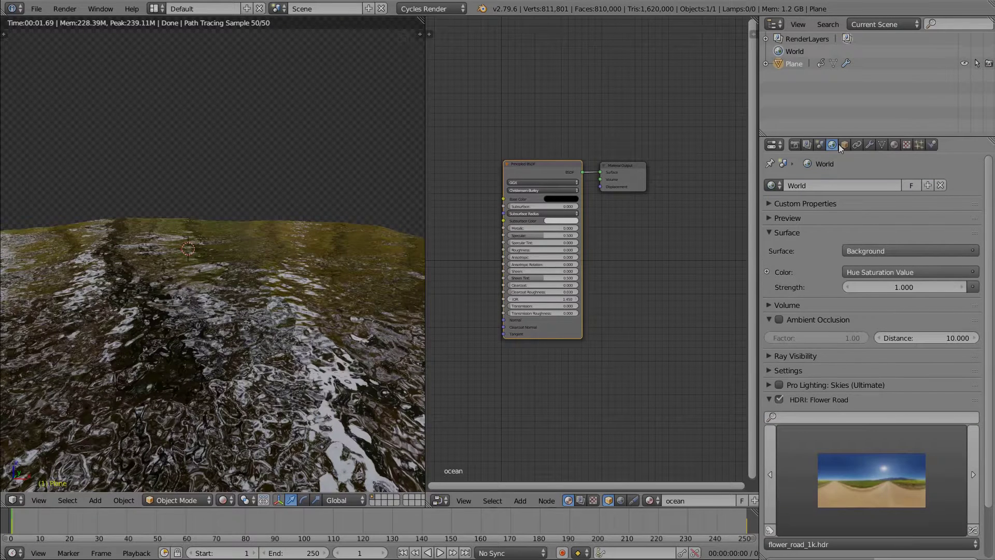
left_click(835, 416)
scroll(856, 492, "down", 3)
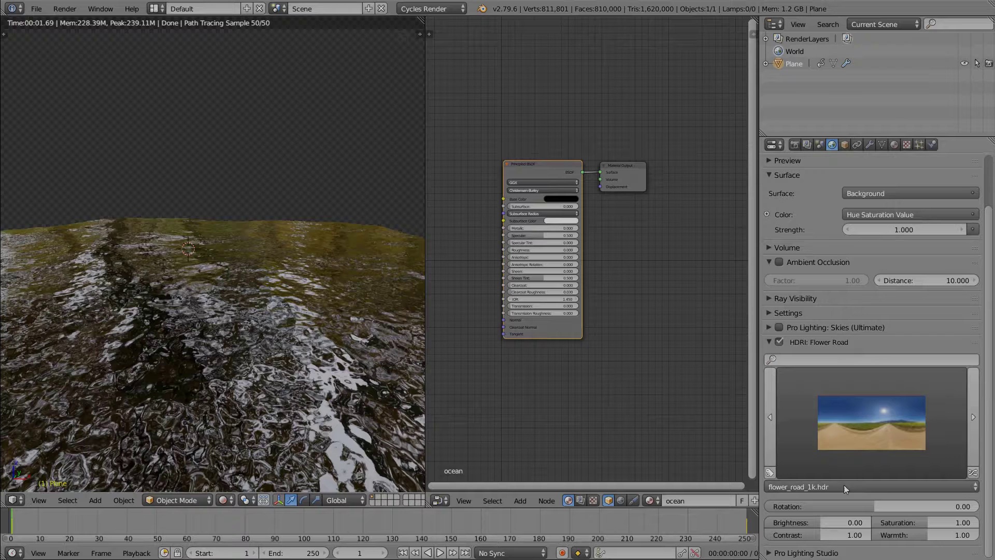
left_click(834, 487)
left_click(823, 444)
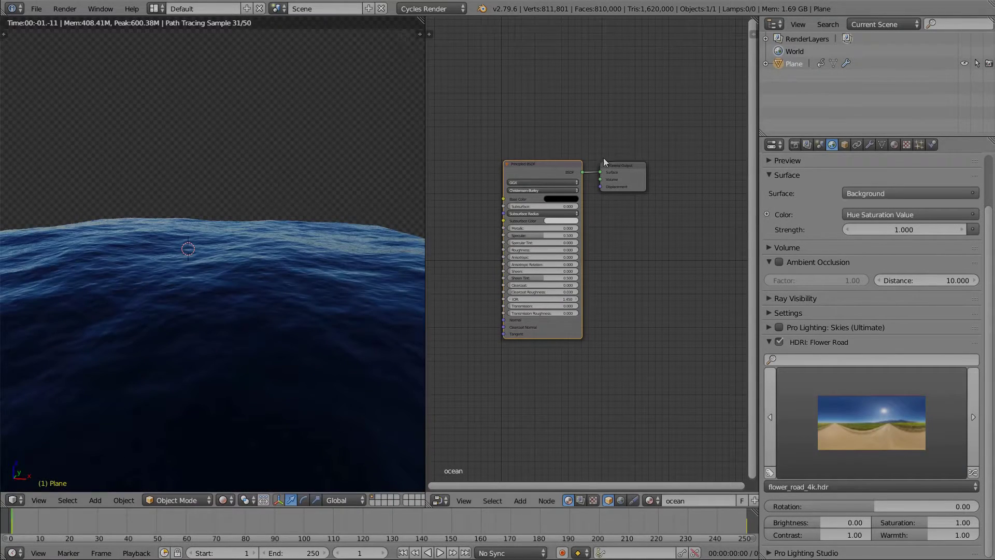
middle_click_drag(337, 269, 32, 274)
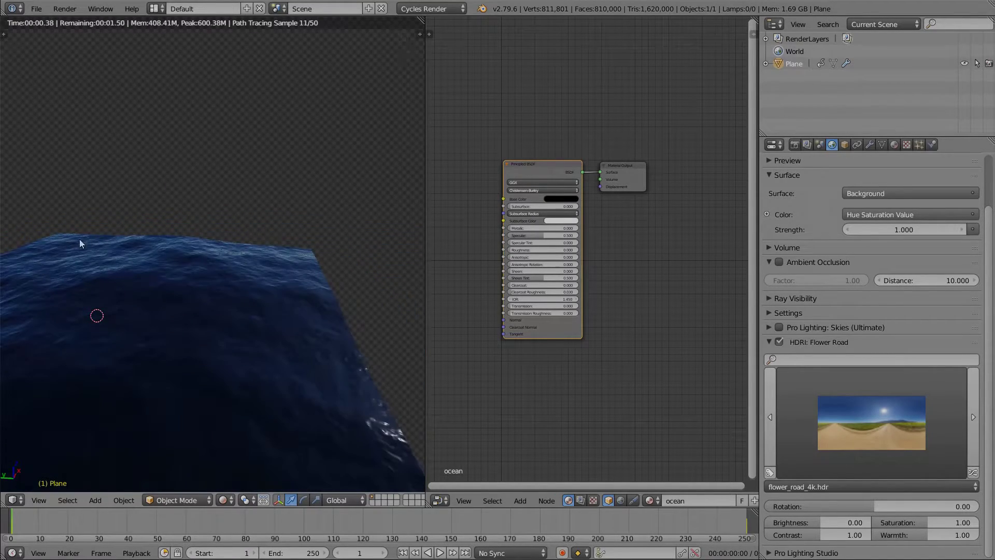
mouse_move(79, 238)
middle_mouse_down()
mouse_move(120, 268)
mouse_move(247, 262)
mouse_move(221, 247)
middle_mouse_up()
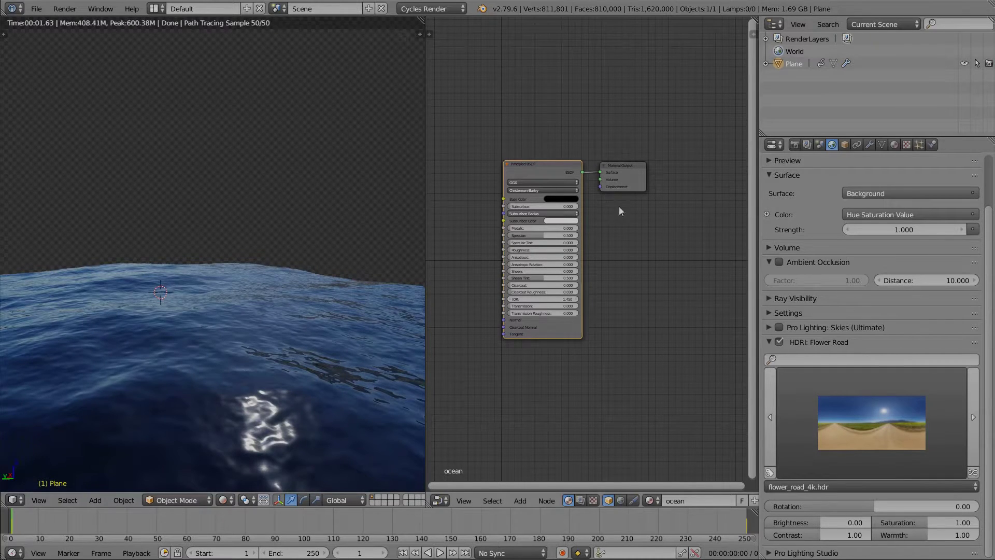
Widen the 3D view beside the node editor and orbit to a closer, top-down ocean angle
left_click(893, 145)
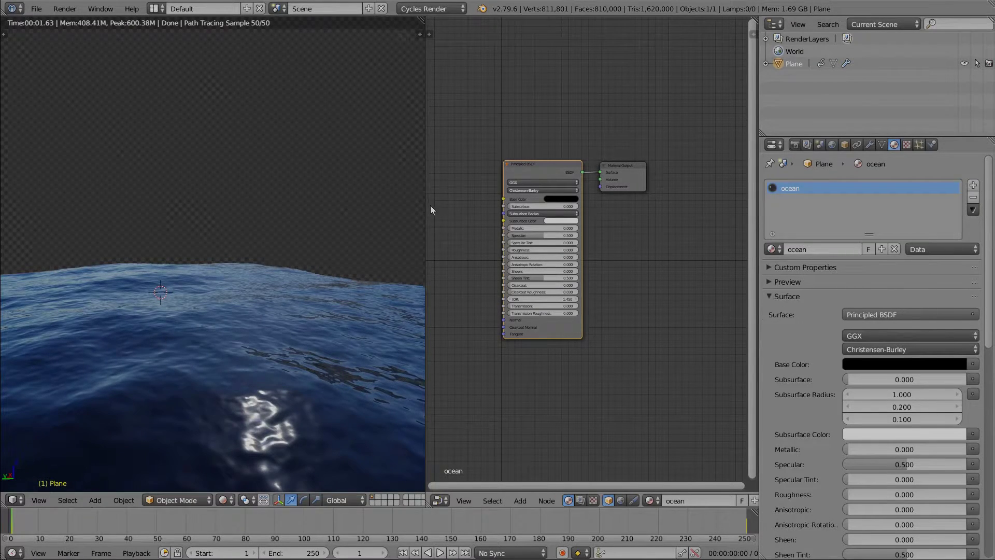
left_click_drag(426, 208, 618, 212)
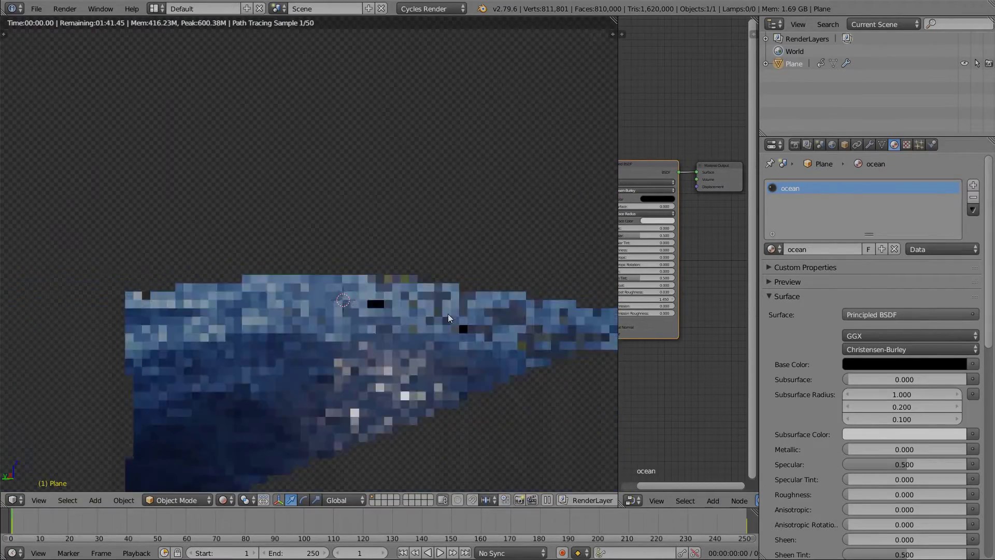
middle_click_drag(439, 312, 394, 223)
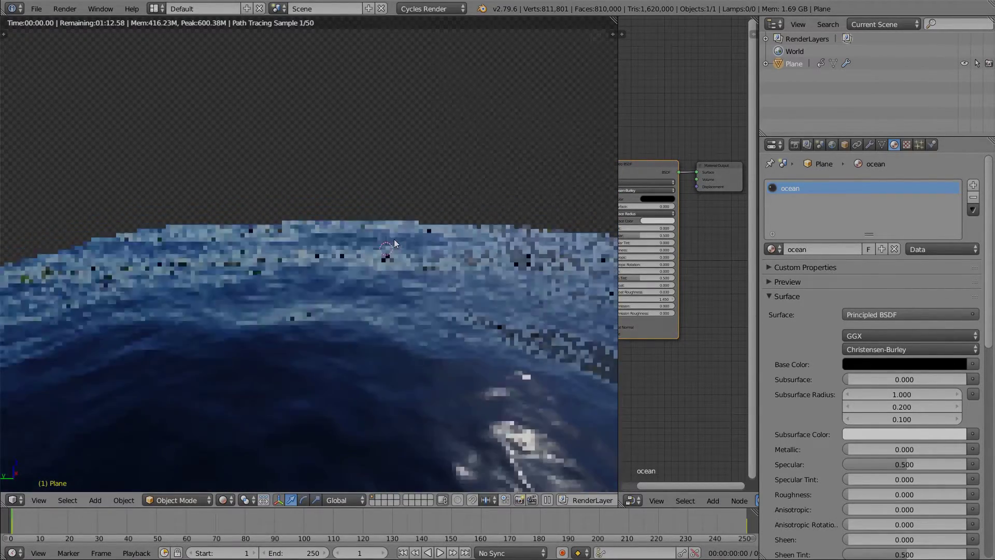
middle_click_drag(393, 242, 453, 260)
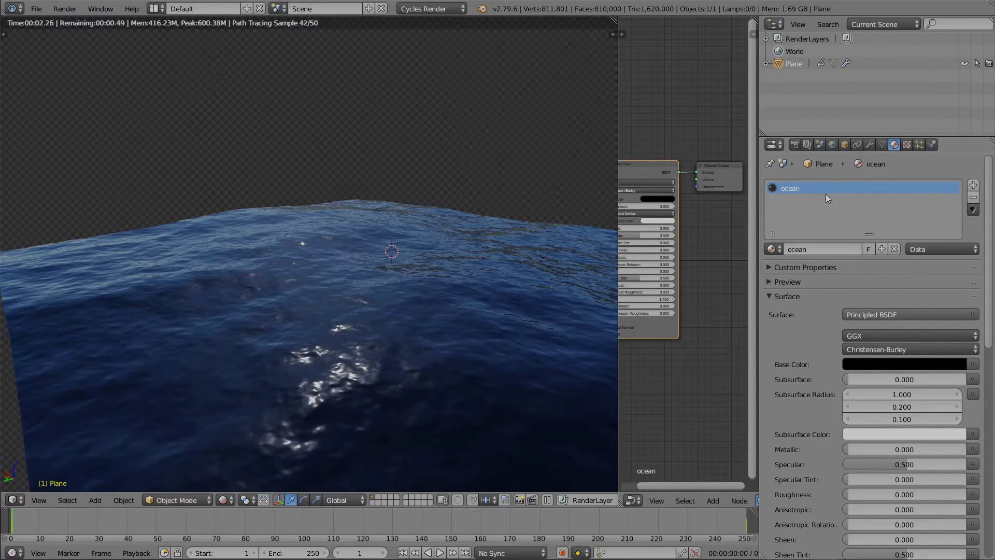
Raise the scene's Color Management Exposure to 1.683 and orbit around the brighter ocean
left_click(819, 145)
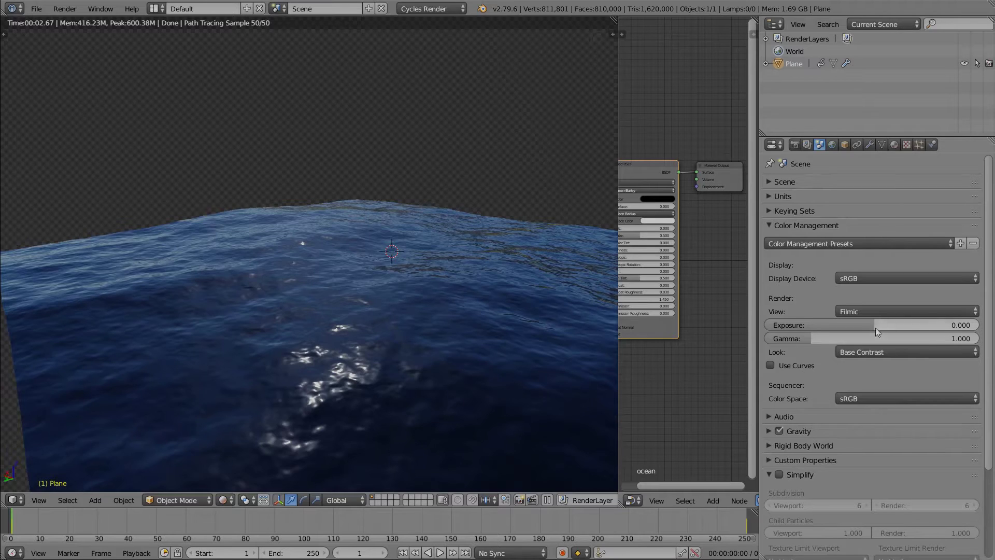
left_click_drag(871, 325, 890, 325)
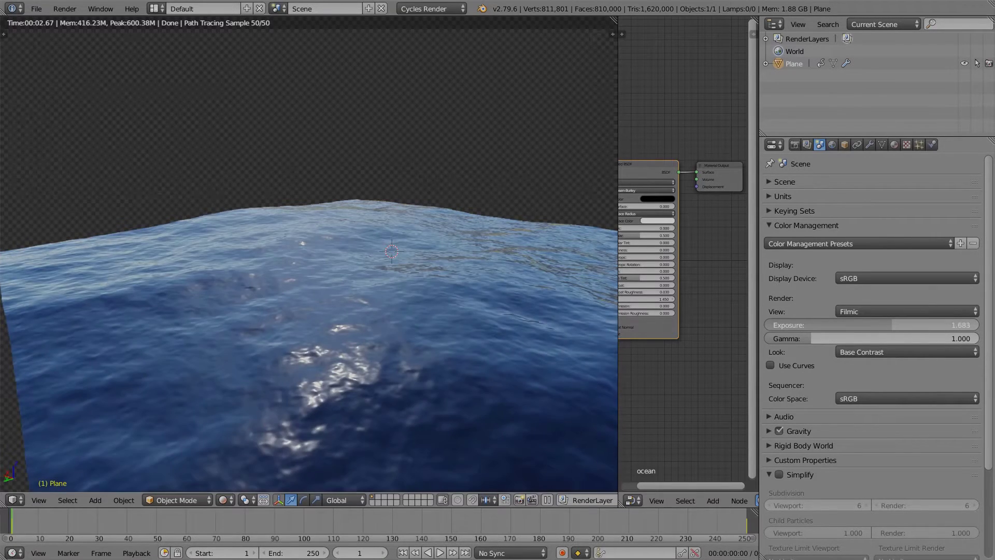
middle_click_drag(374, 261, 291, 231)
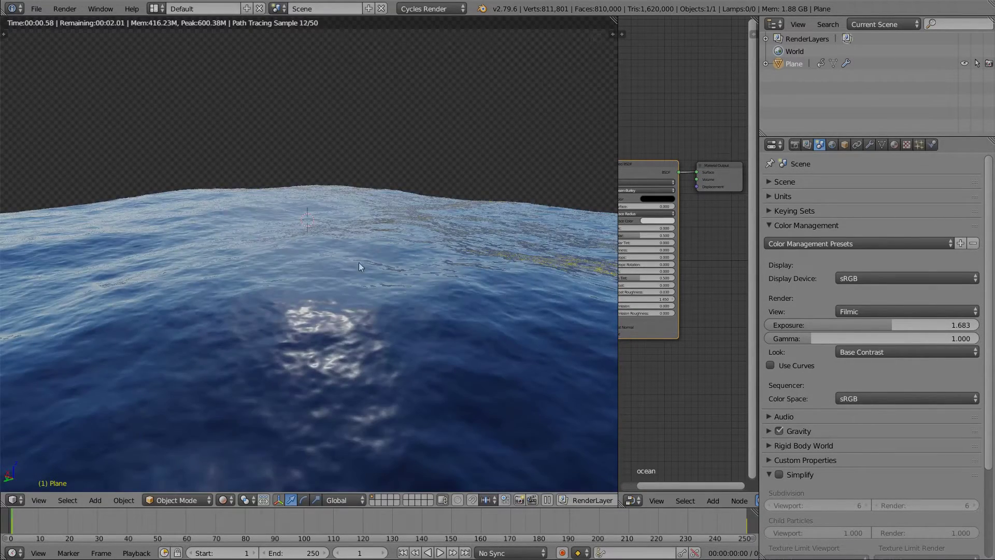
middle_click_drag(358, 262, 464, 317)
middle_click_drag(386, 304, 462, 294)
Widen the node editor next to the viewport
scroll(462, 290, "down", 4)
scroll(404, 302, "up", 4)
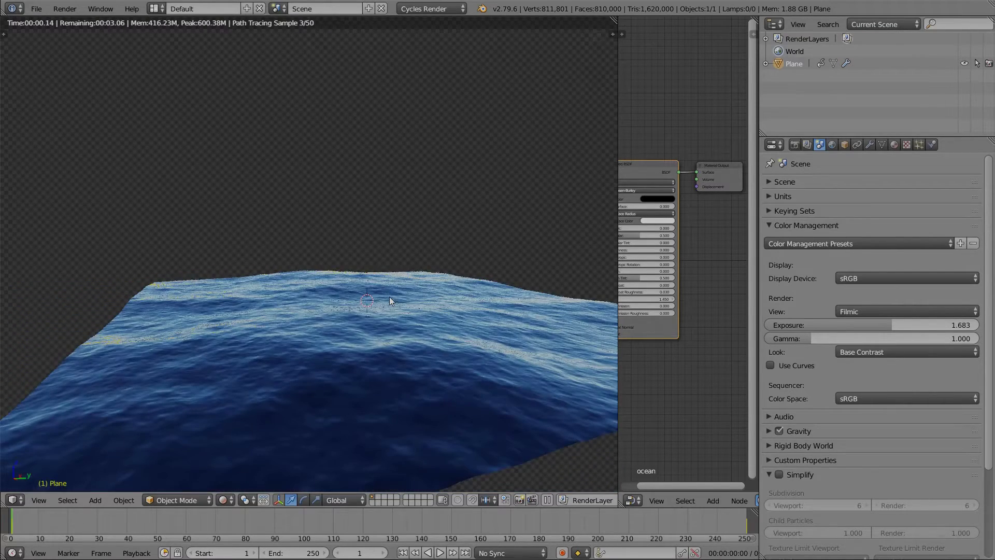
left_click_drag(618, 150, 320, 203)
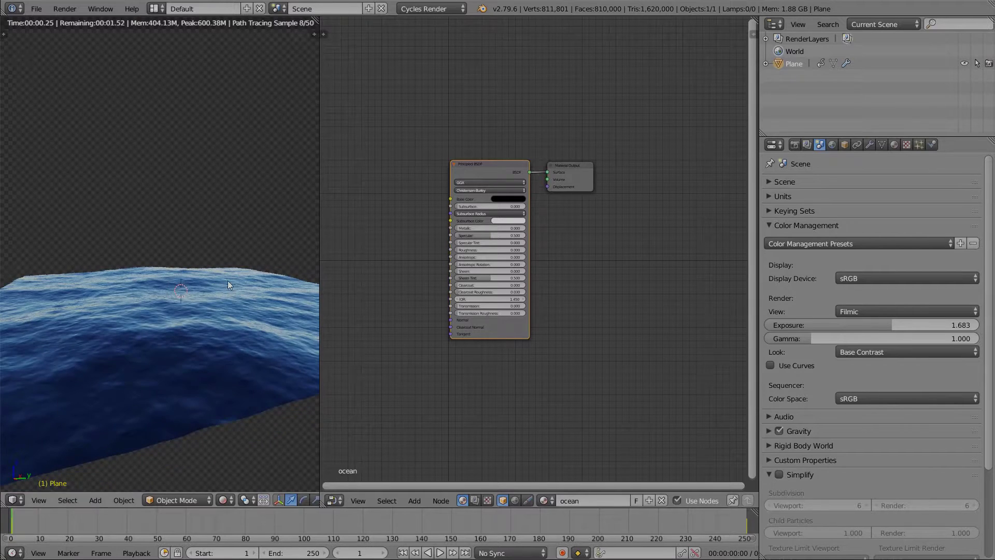
Add a second Principled BSDF below the first and move the Material Output down and right
key("shift+a")
mouse_move(554, 278)
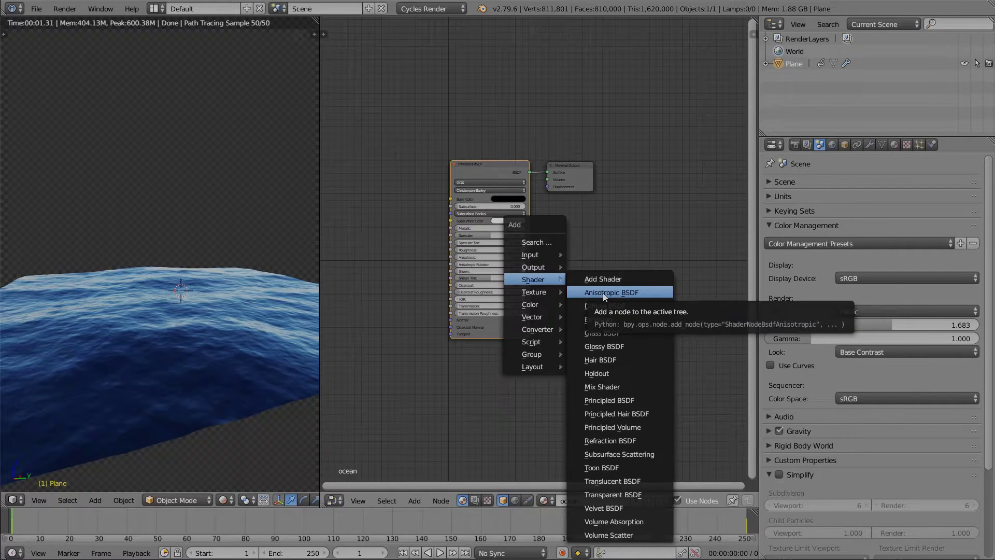
left_click(609, 400)
left_click(448, 342)
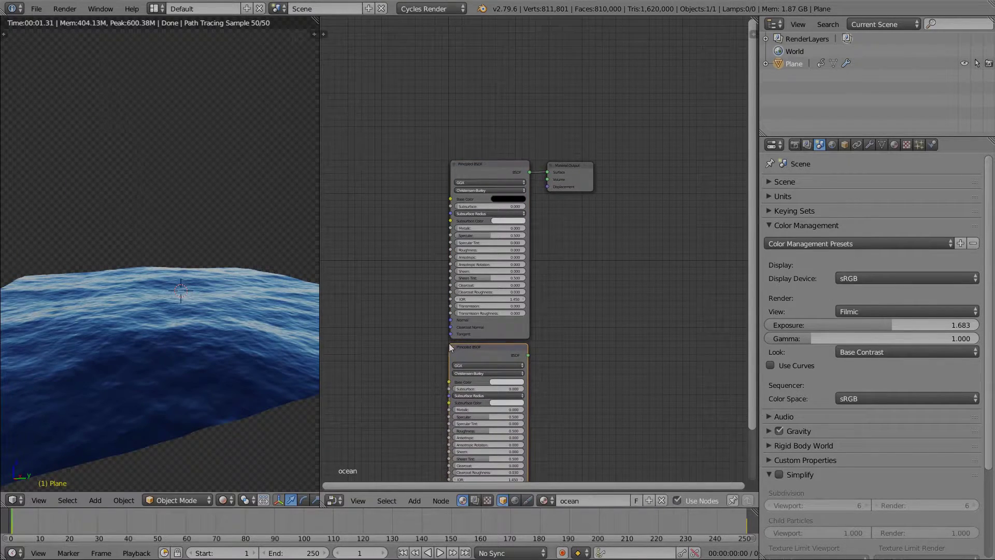
left_click_drag(584, 167, 698, 313)
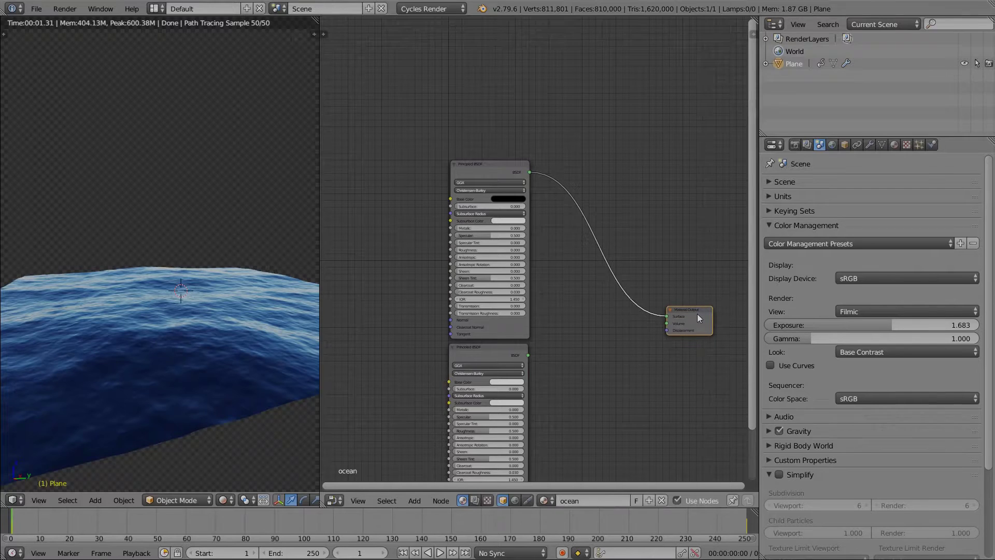
Insert a Mix Shader into the output link and plug the lower BSDF into its second Shader input
key("shift+a")
mouse_move(698, 317)
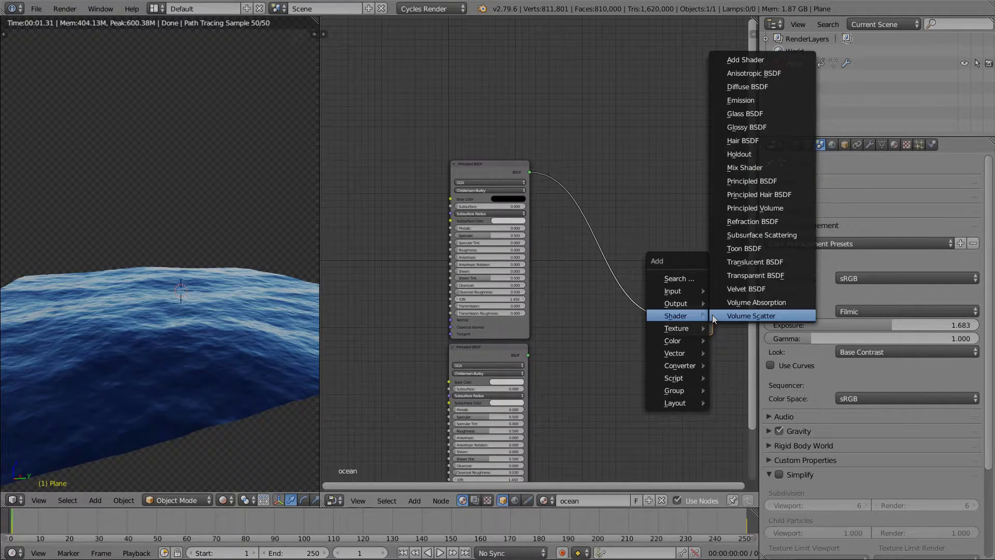
left_click(745, 168)
left_click(579, 259)
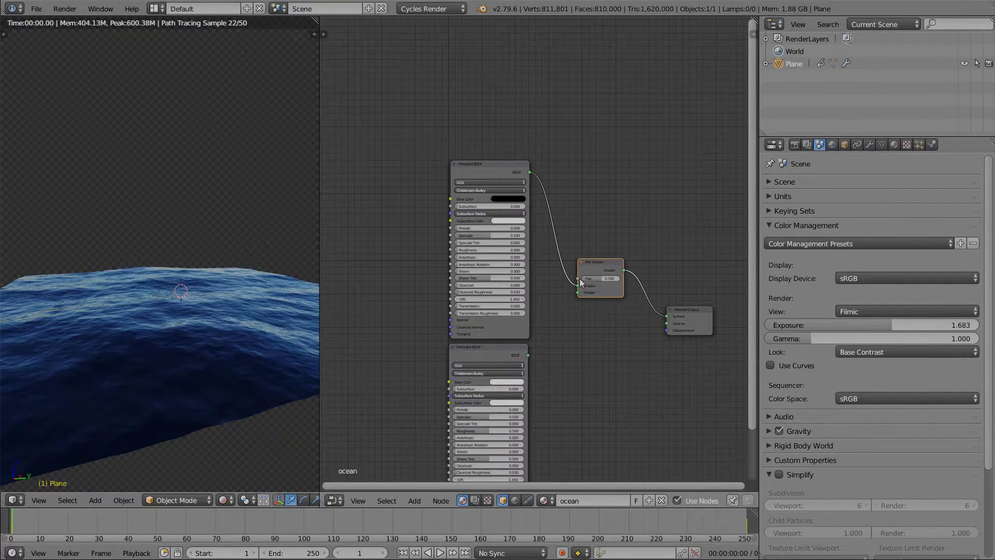
left_click_drag(528, 355, 539, 347)
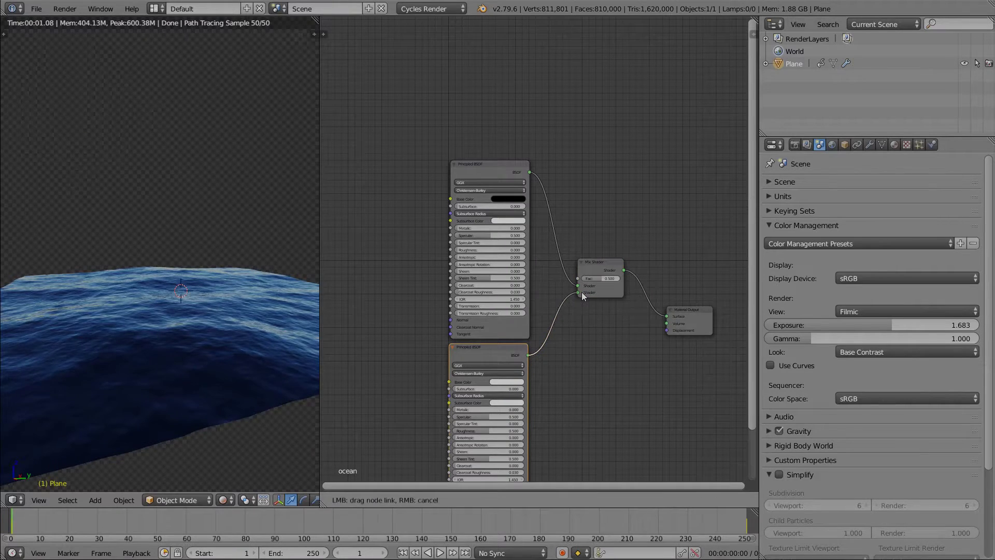
left_click_drag(582, 293, 579, 292)
scroll(588, 349, "up", 4)
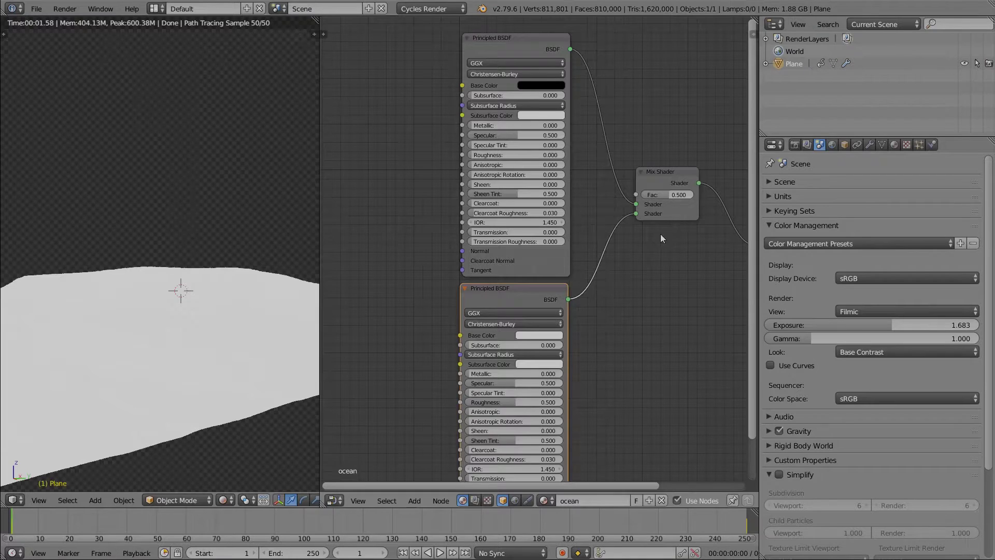
scroll(596, 366, "down", 3)
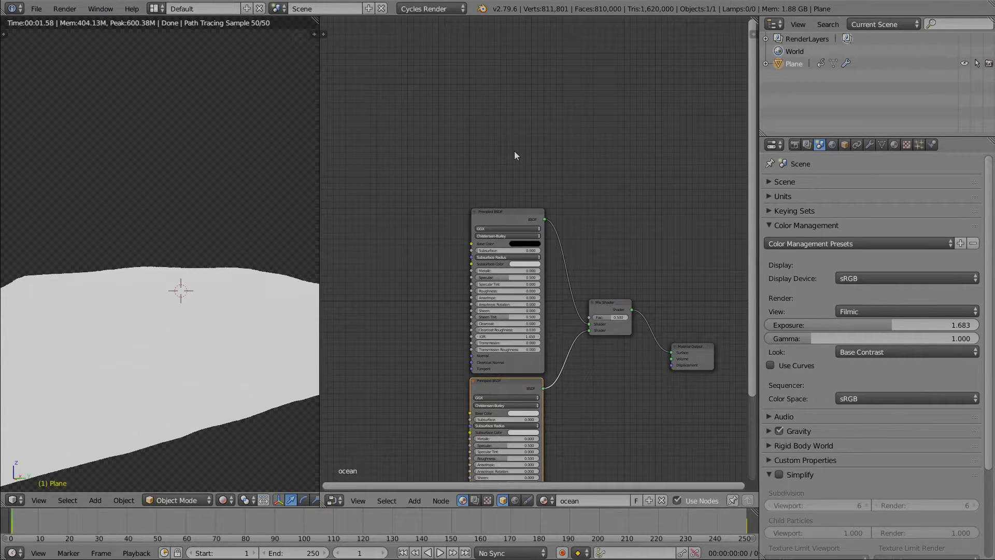
key("shift+a")
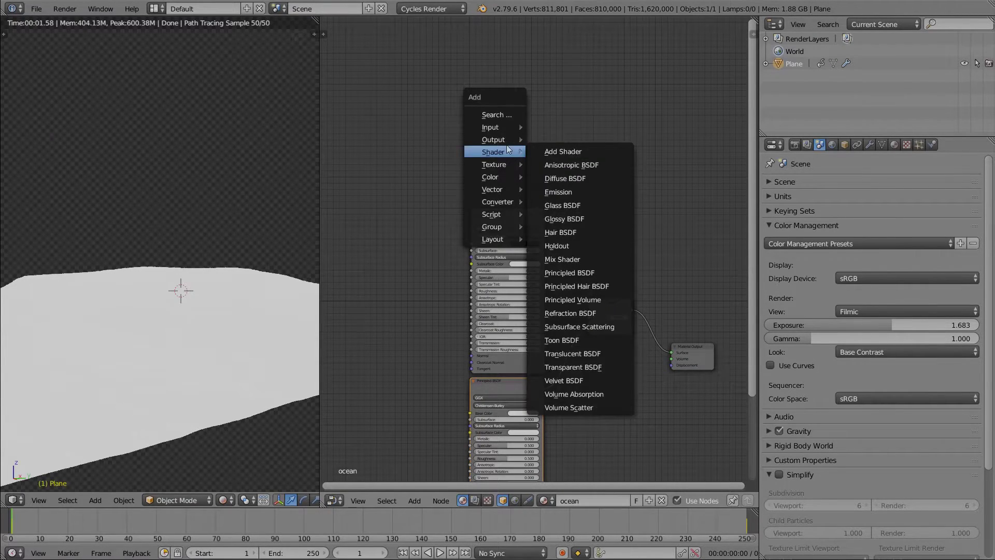
Import the foam_0001.exr image sequence from the chache_ocean folder as an Image Sequence node
mouse_move(499, 165)
left_click(571, 178)
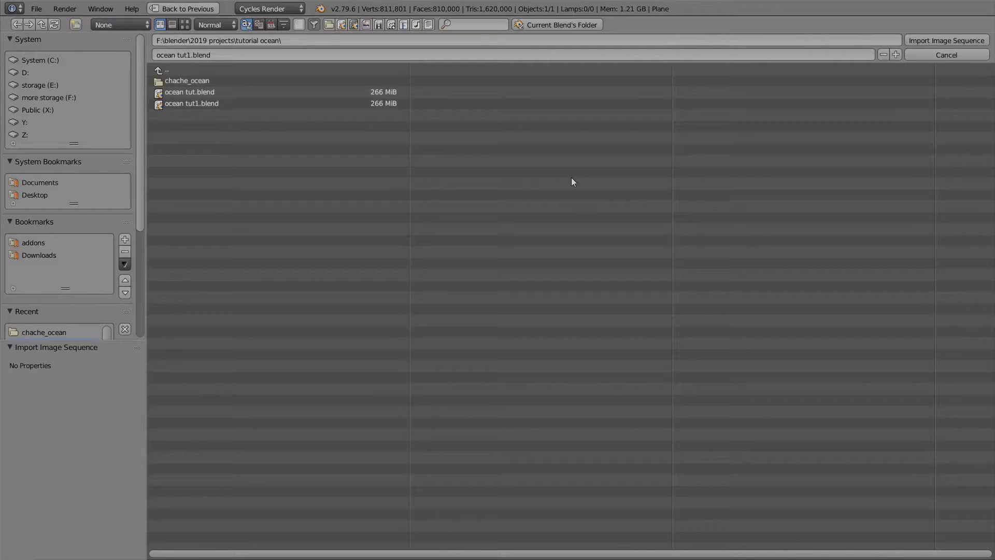
left_click(198, 81)
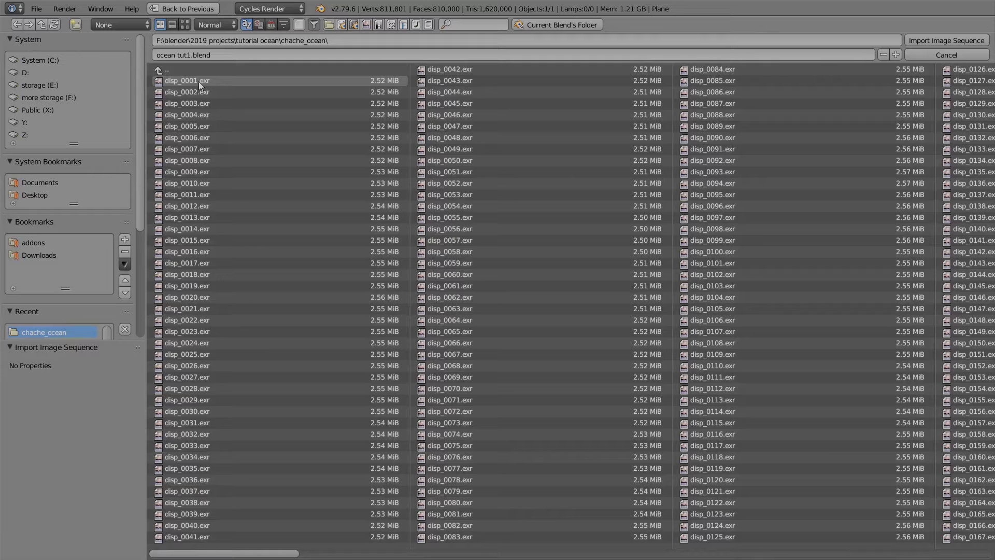
middle_click_drag(715, 194, 354, 182)
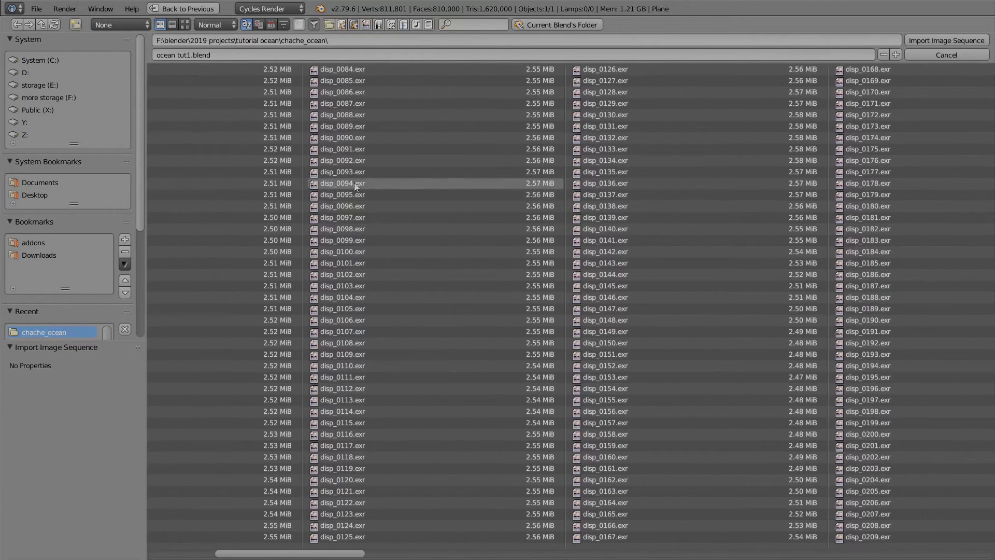
middle_click_drag(868, 197, 304, 209)
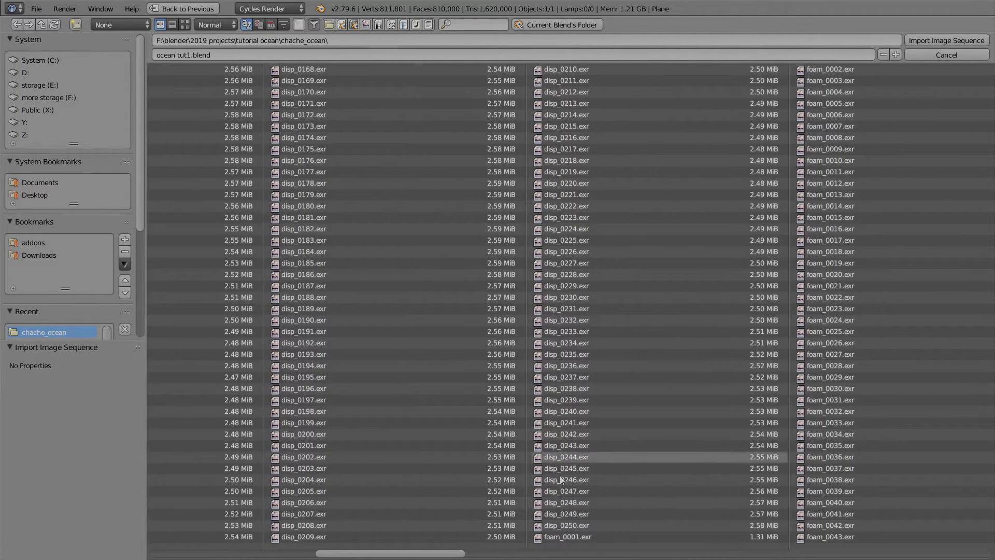
left_click(552, 537)
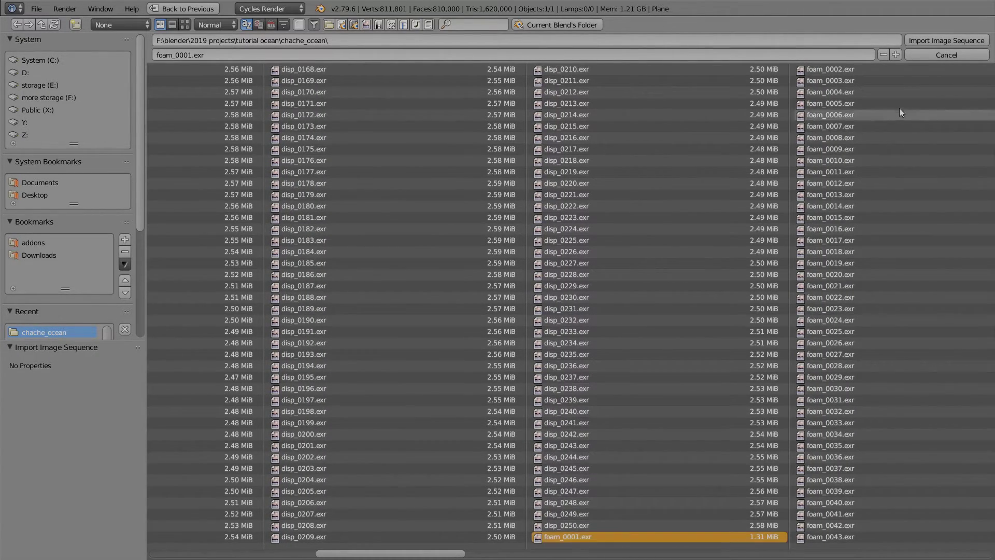
left_click(931, 42)
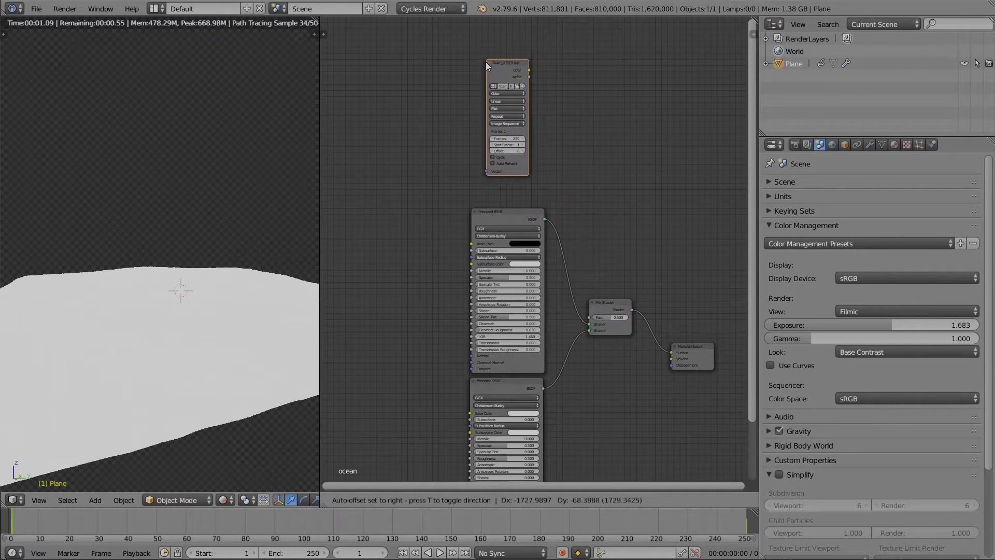
Place the foam image node above the shaders and drive the Mix Shader factor with its colour
left_click(480, 78)
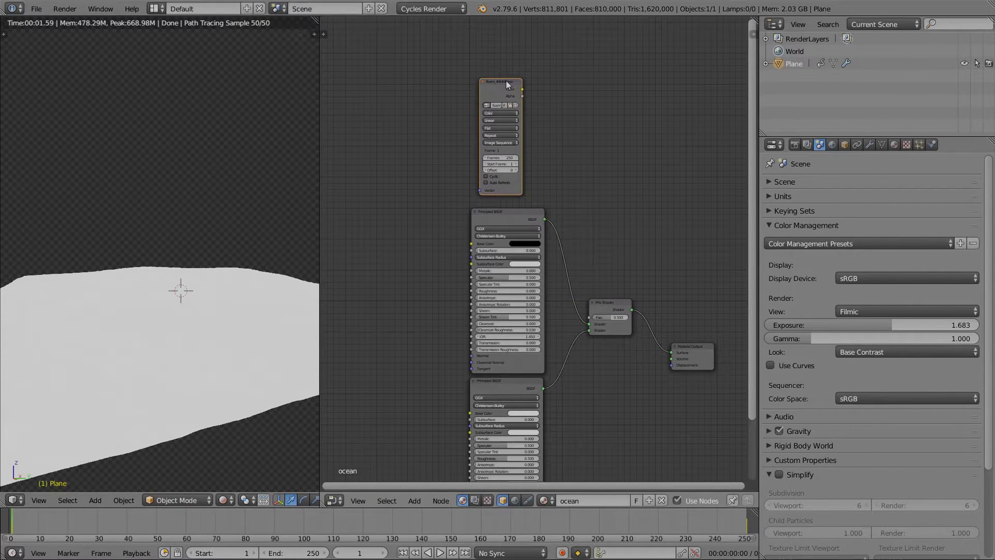
left_click_drag(522, 89, 592, 319)
left_click_drag(522, 89, 589, 318)
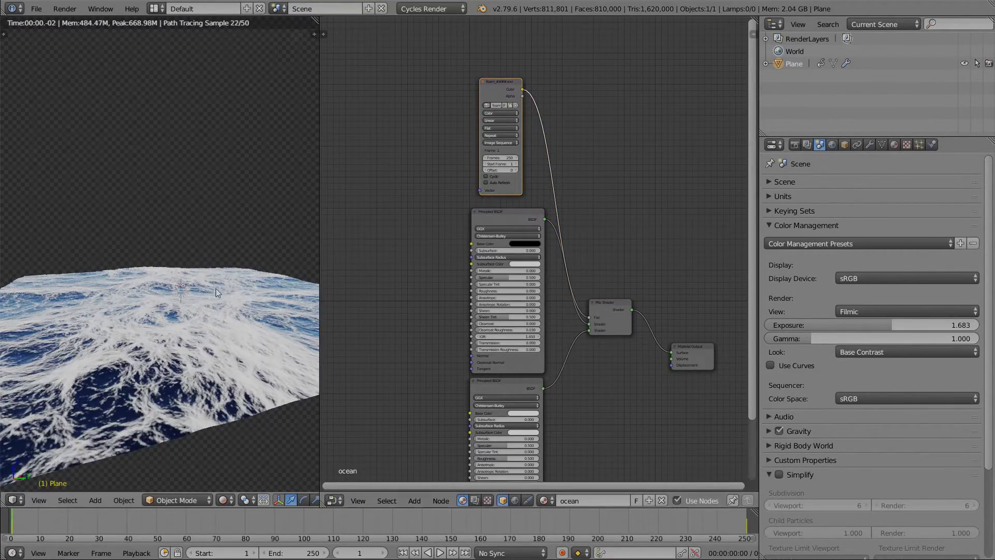
Widen the 3D view and orbit in to inspect the white foam streaks on the ocean
middle_click_drag(216, 288, 320, 216)
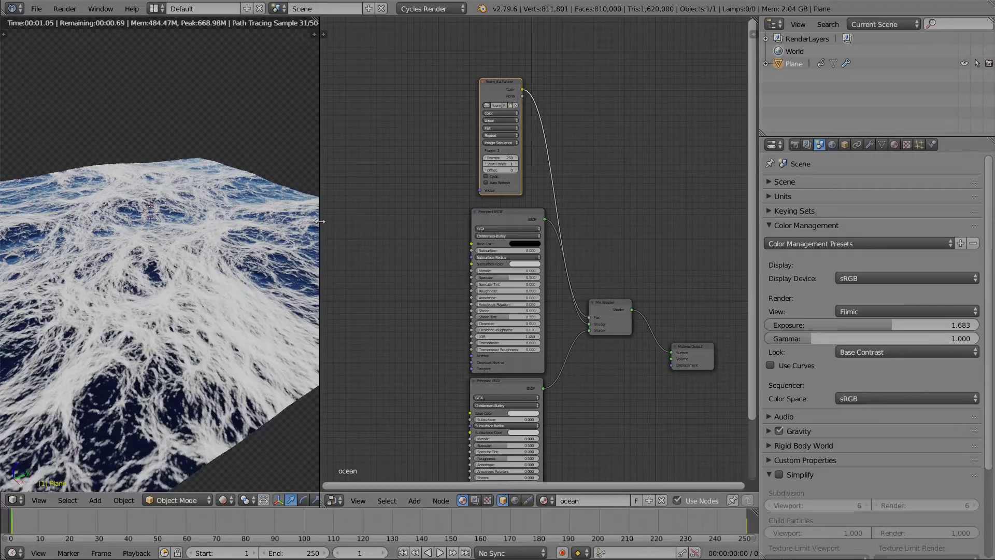
left_click_drag(320, 221, 569, 221)
middle_click_drag(394, 244, 393, 183)
scroll(370, 202, "down", 5)
scroll(424, 242, "up", 6)
scroll(409, 152, "up", 3)
scroll(428, 145, "down", 3)
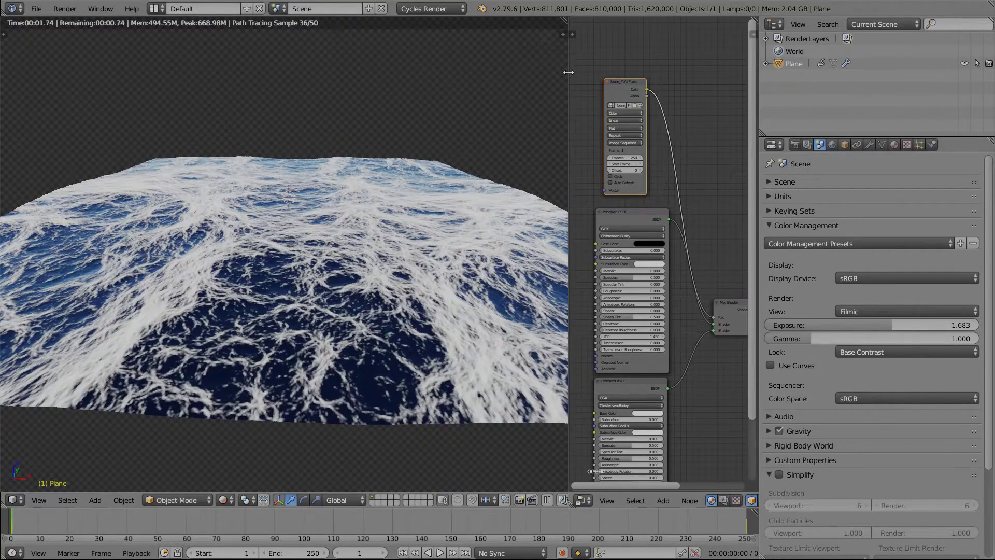
Widen the node editor again and nudge both Principled BSDFs and the foam node slightly left
left_click_drag(570, 72, 419, 73)
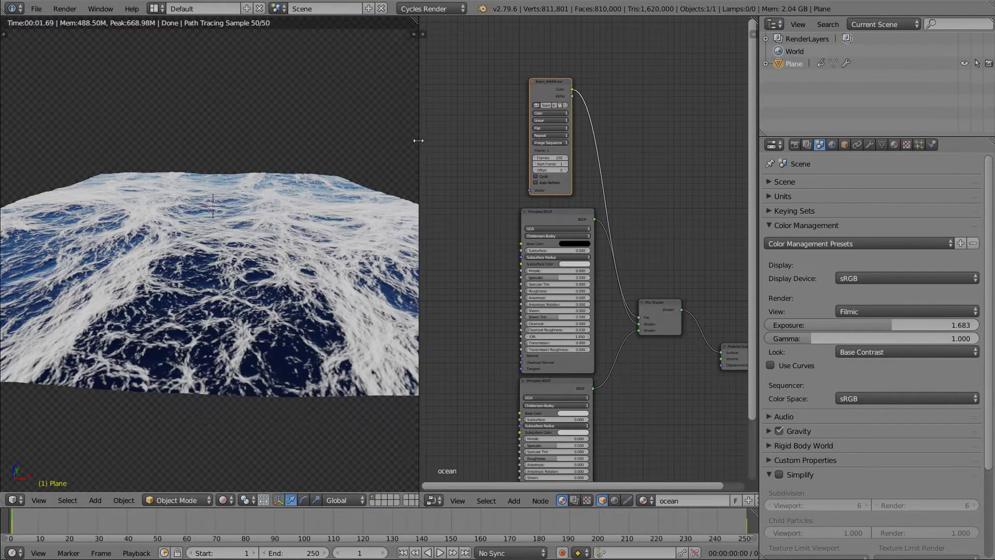
left_click_drag(418, 144, 371, 148)
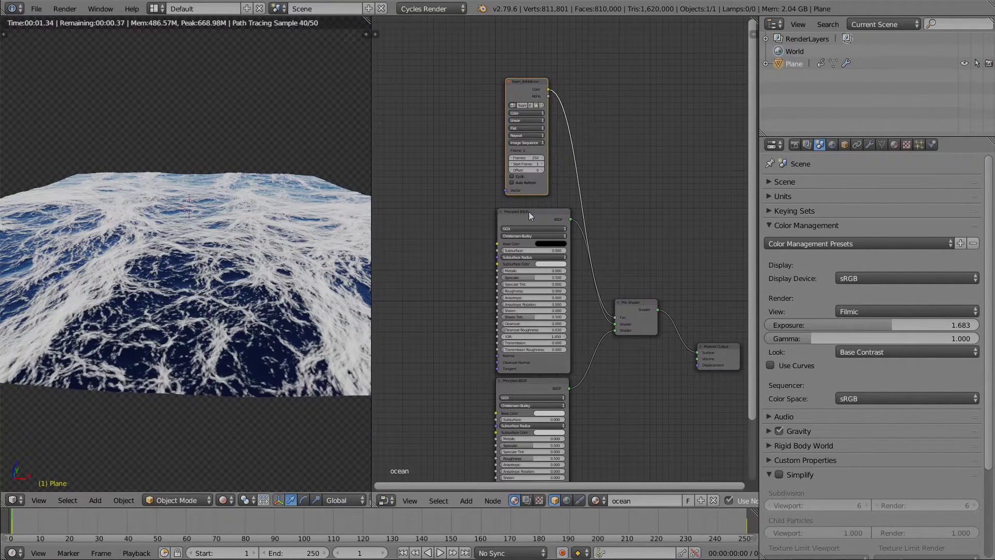
left_click_drag(528, 211, 519, 210)
left_click_drag(539, 381, 527, 381)
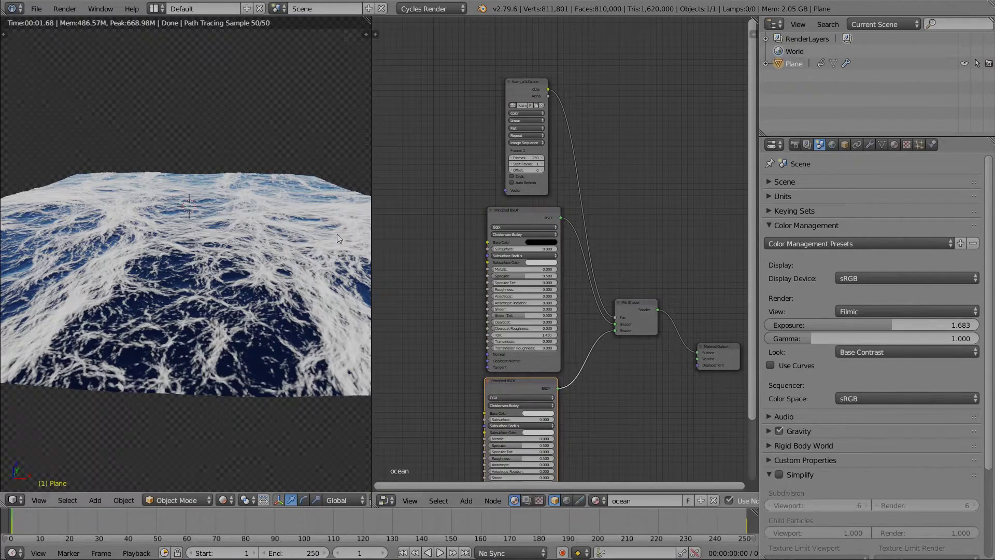
middle_click_drag(262, 238, 269, 269)
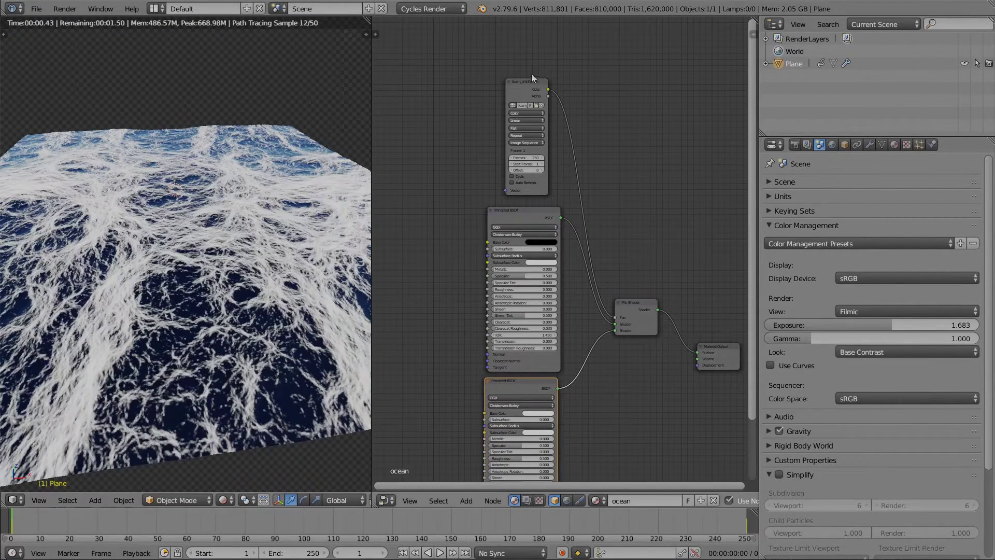
left_click_drag(531, 83, 514, 82)
Insert a B-Spline ColorRamp between the foam texture and the Mix Shader factor
key("shift+a")
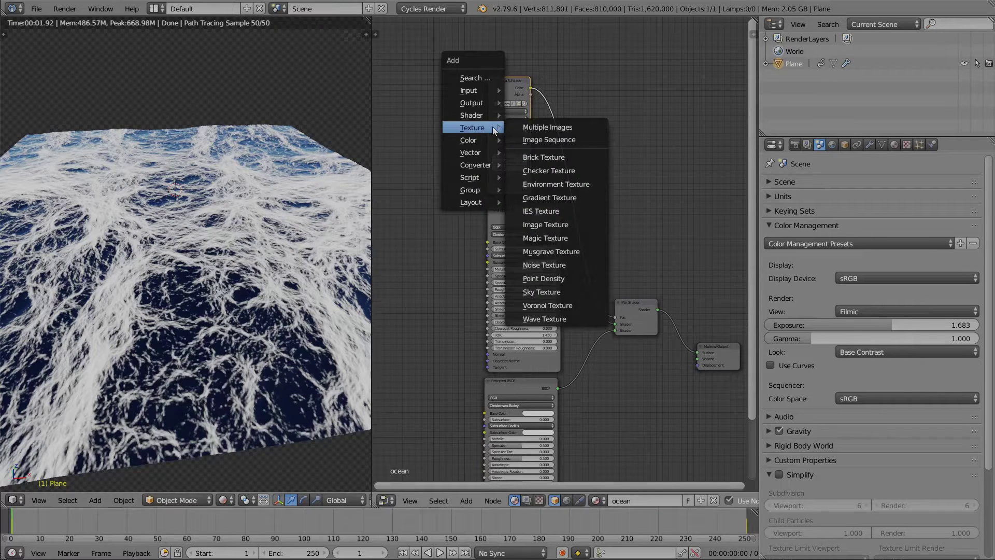
mouse_move(489, 120)
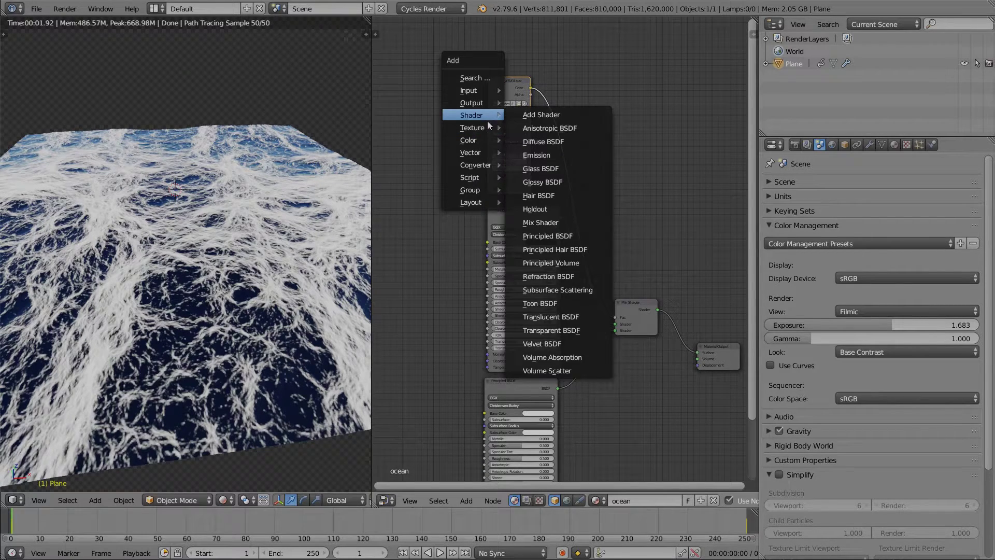
mouse_move(469, 151)
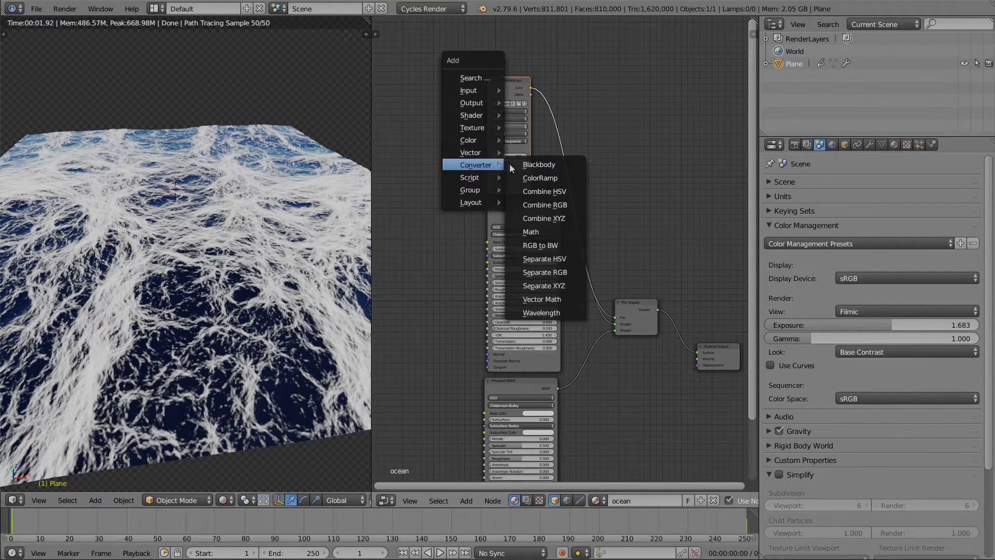
left_click(540, 177)
left_click(558, 173)
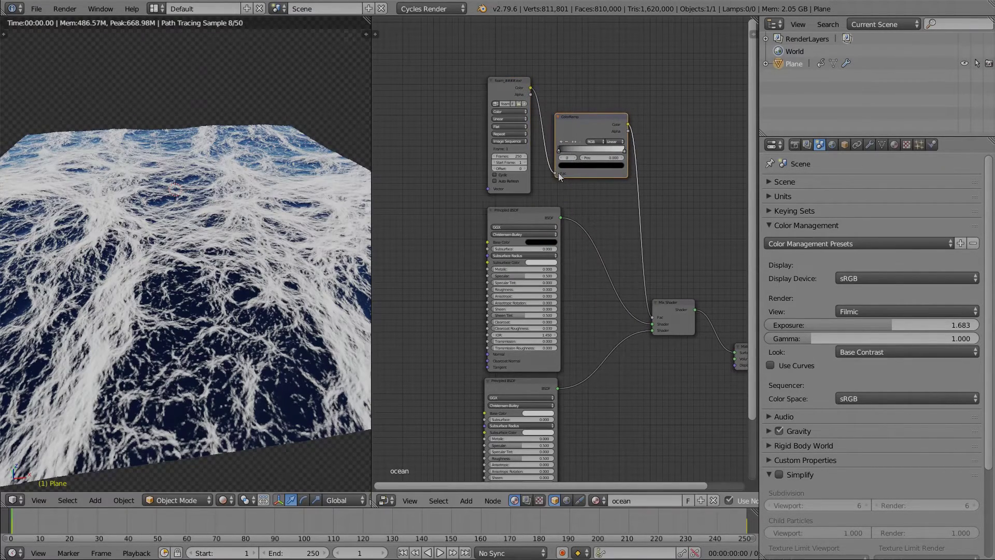
scroll(588, 157, "up", 3)
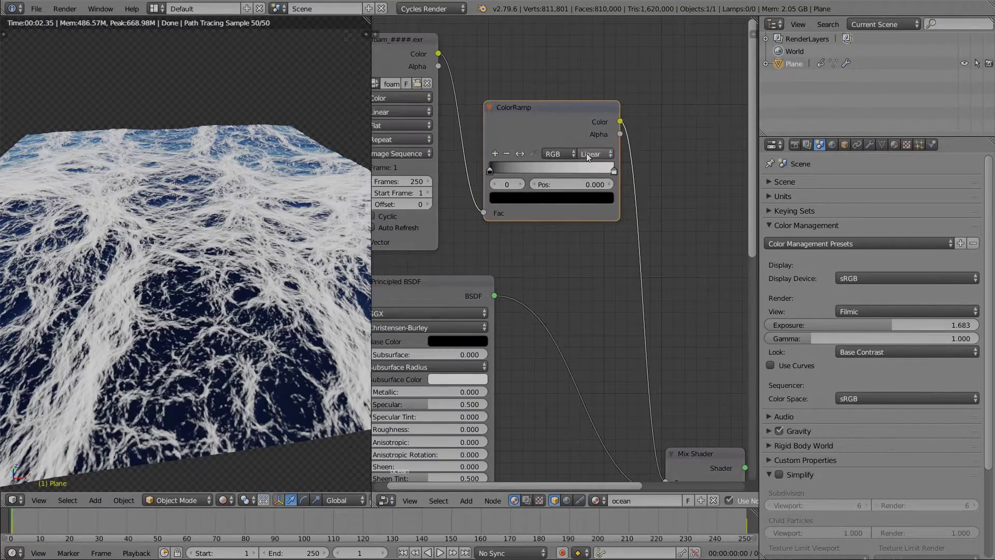
left_click(588, 154)
left_click(588, 104)
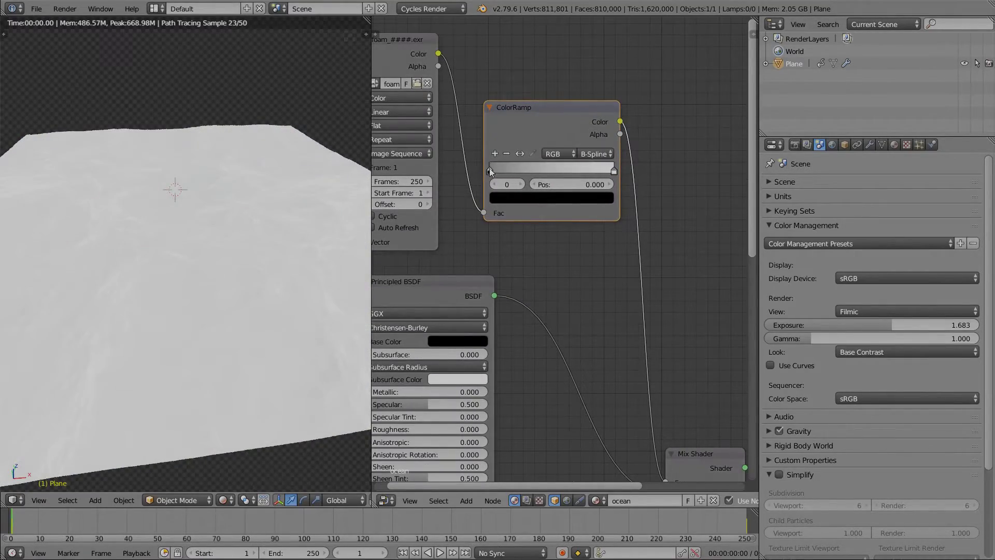
Push the ramp's black stop to about 0.946 to thin the foam, viewing from a low angle
left_click_drag(490, 170, 546, 175)
scroll(307, 220, "up", 6)
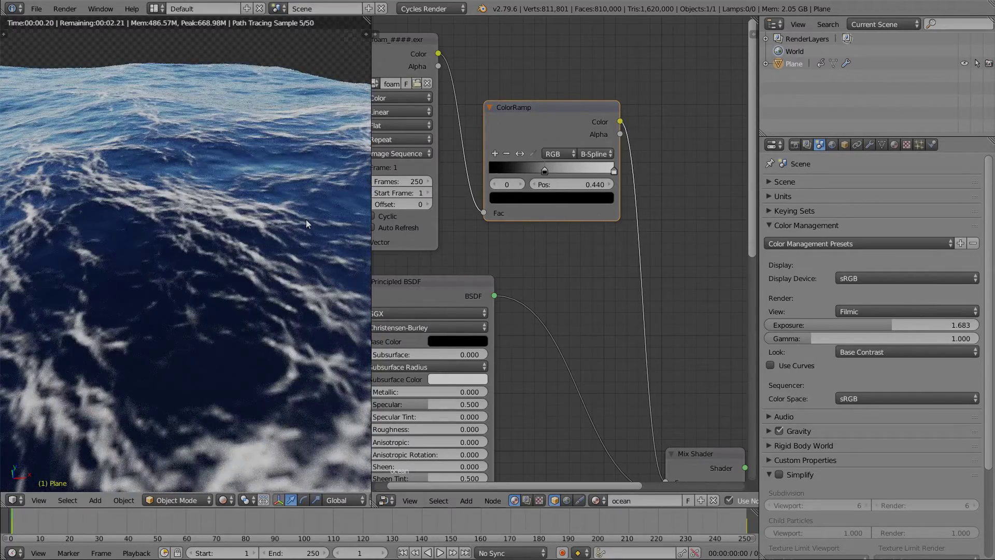
scroll(305, 224, "down", 6)
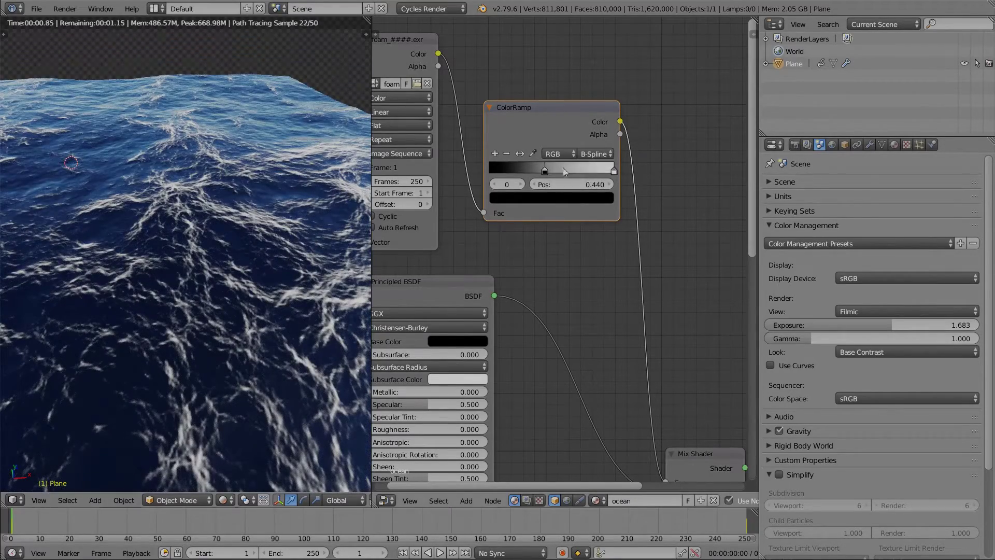
left_click_drag(544, 172, 608, 173)
scroll(236, 241, "down", 3)
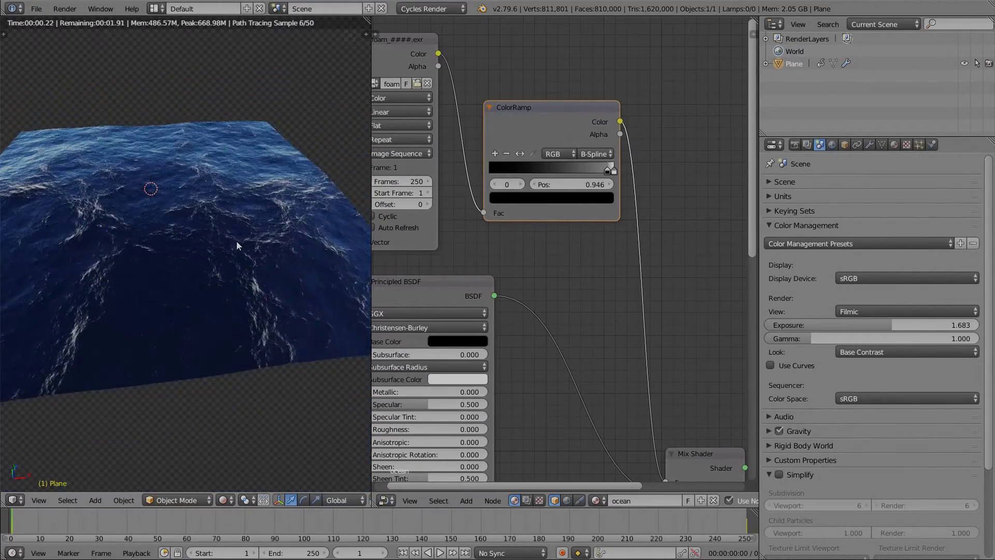
middle_click_drag(236, 241, 249, 204)
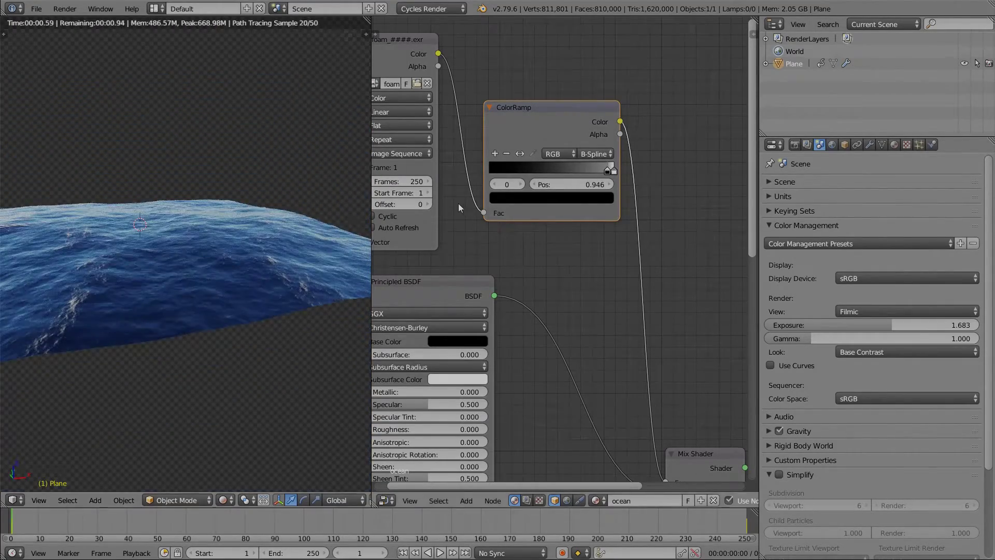
Pan the node tree to fit it in view and leave empty space beside it
scroll(459, 205, "down", 6)
middle_click_drag(460, 207, 570, 177)
middle_click_drag(476, 272, 500, 258)
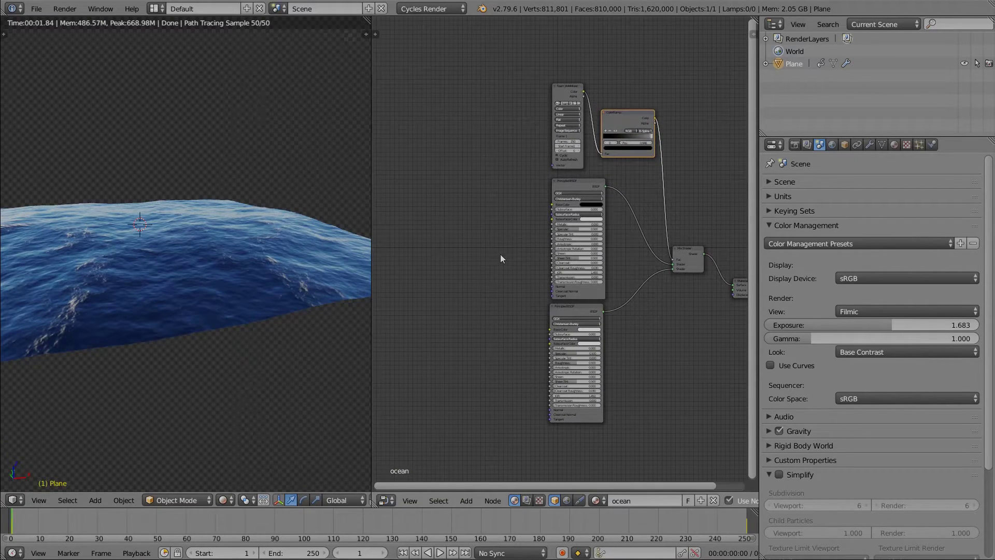
scroll(454, 290, "up", 2)
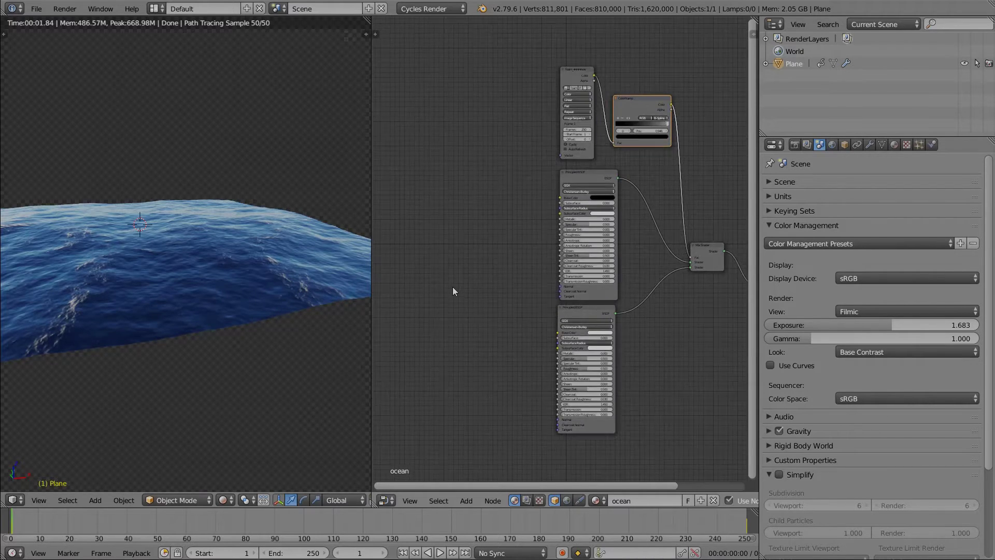
middle_click_drag(453, 288, 544, 274)
Choose Texture > Image Sequence from the Node Editor's Add menu to open the import browser
key("shift+a")
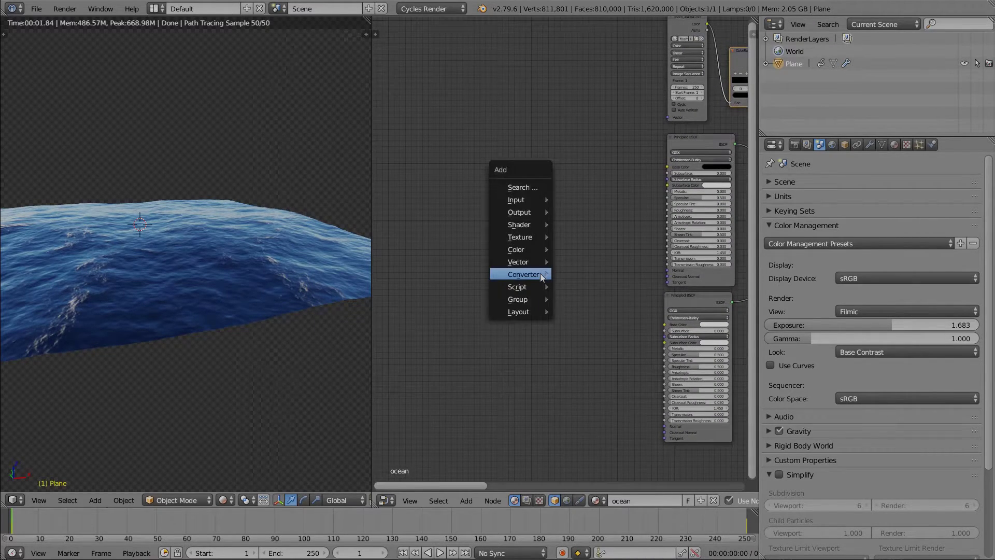
mouse_move(540, 276)
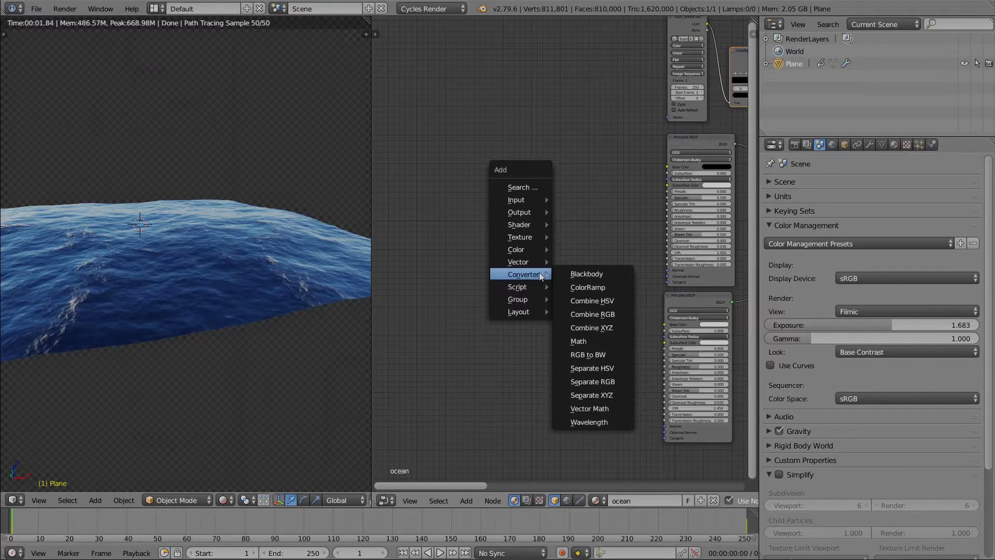
mouse_move(515, 226)
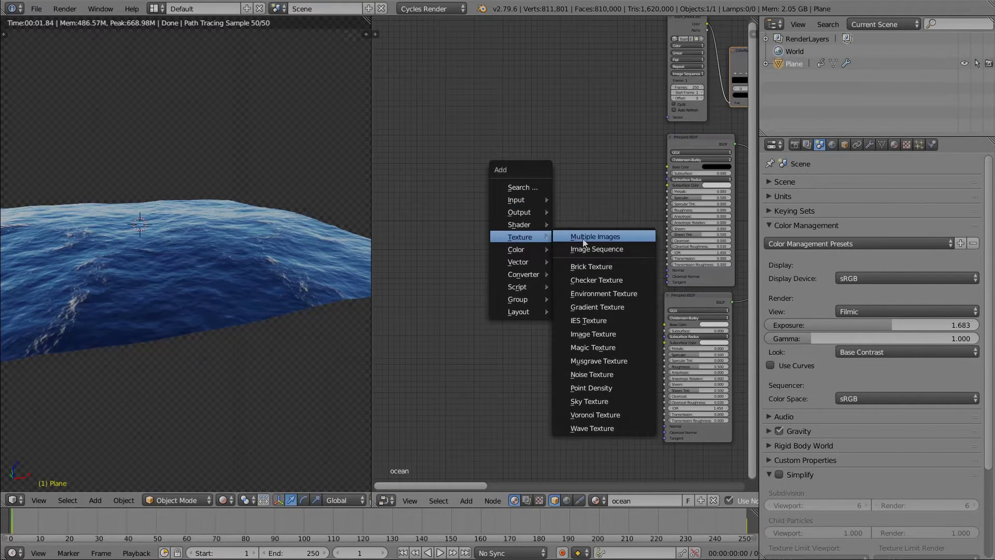
Import the image sequence starting at normal_0001.exr as a new Image Texture node
left_click(584, 250)
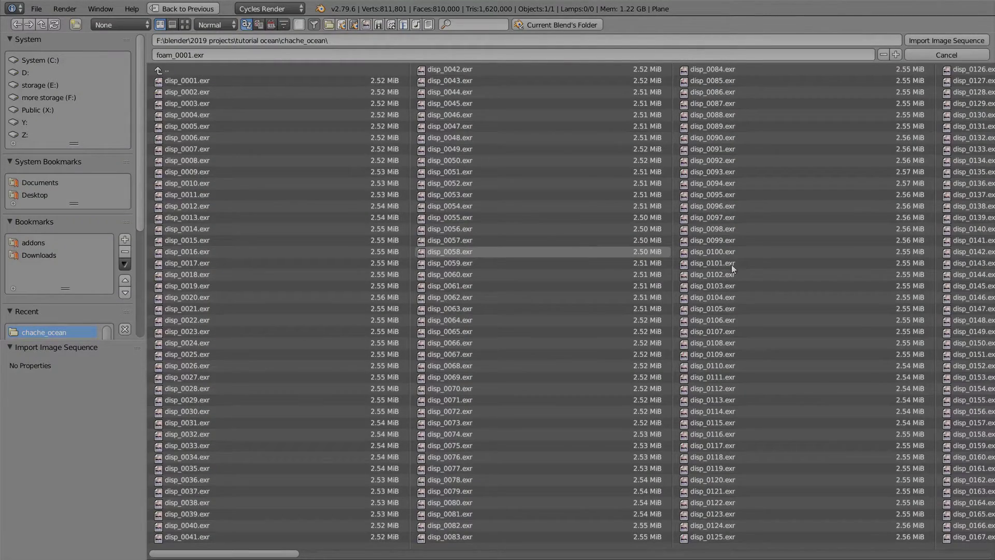
scroll(661, 264, "down", 3)
scroll(620, 266, "down", 5)
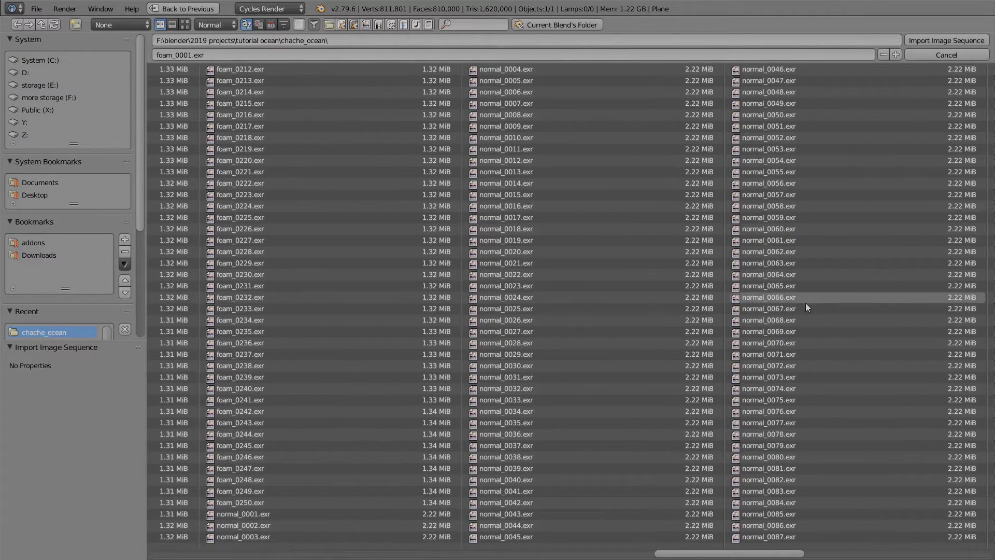
scroll(464, 307, "up", 2)
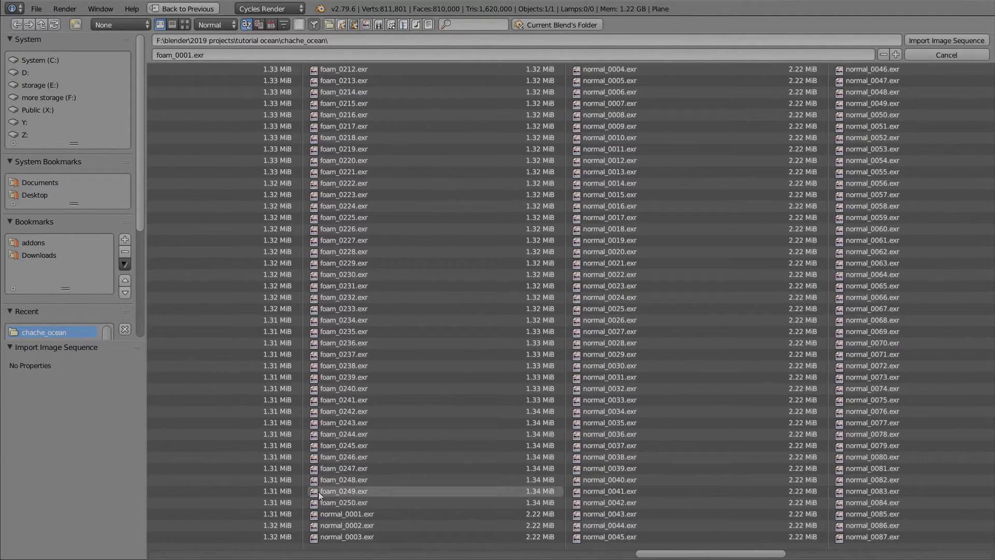
left_click(330, 513)
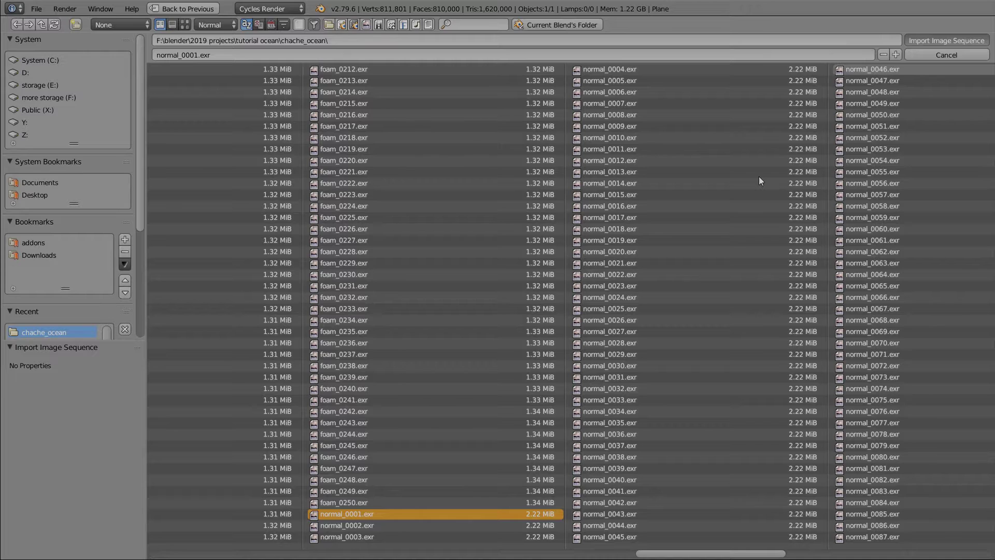
key("Return")
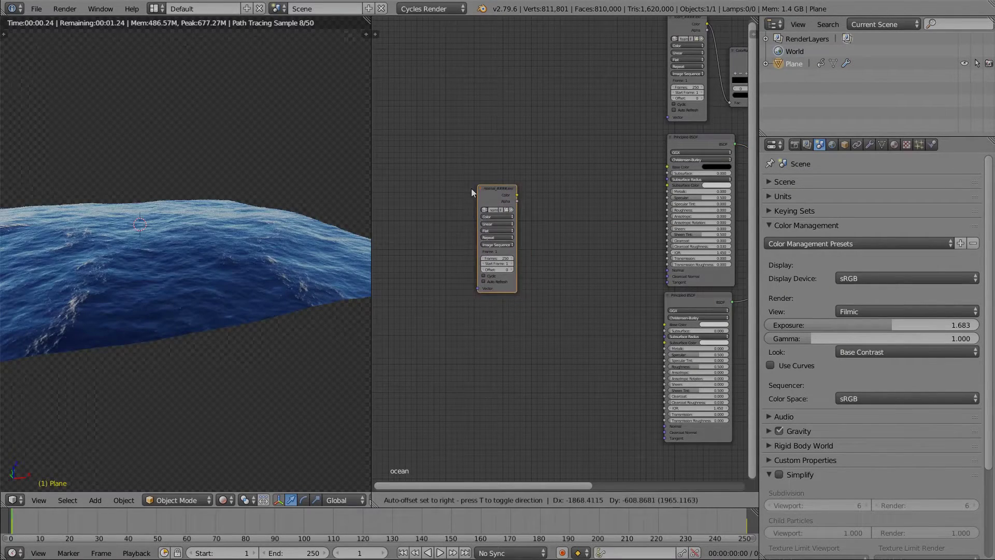
Place the normal-map node lower, left of the shaders, and preview its colour on the plane
left_click(433, 199)
scroll(504, 173, "down", 2)
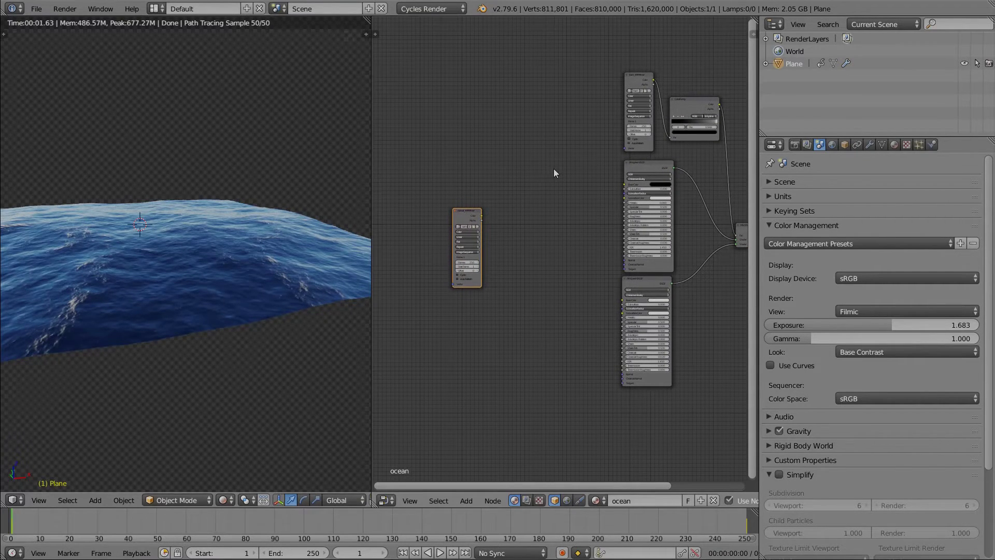
scroll(515, 235, "up", 2)
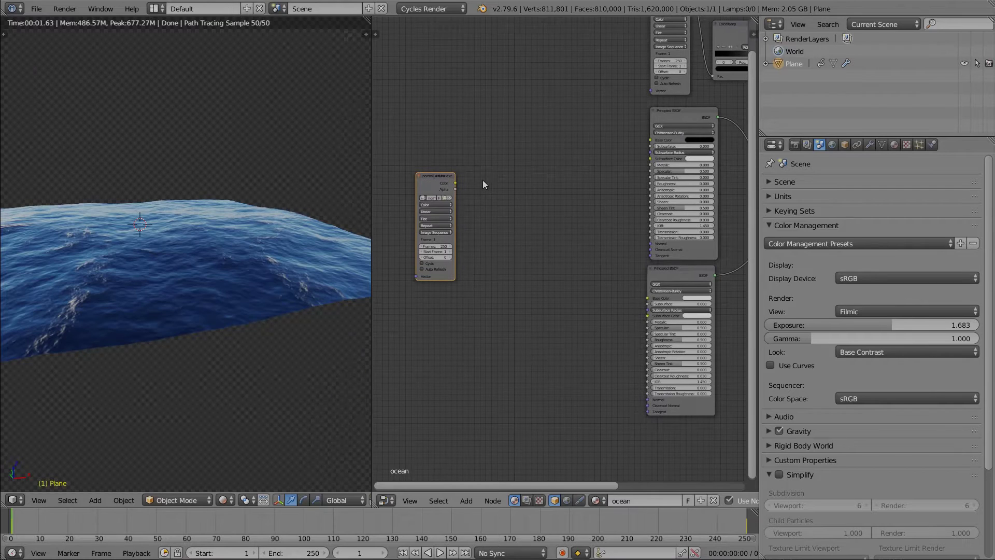
left_click_drag(428, 178, 424, 216)
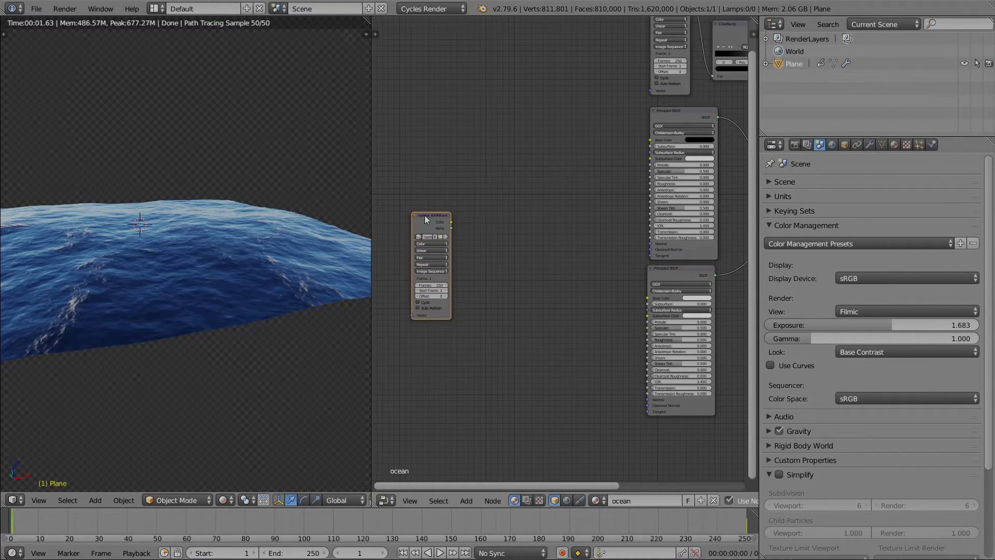
left_click(424, 215, "ctrl+shift")
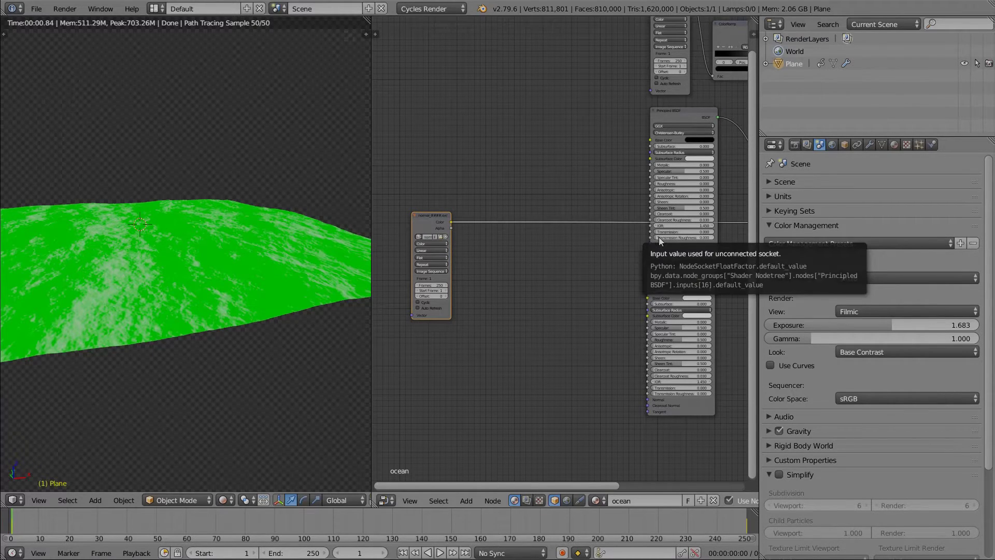
Switch the preview to the Mix Shader result, then back to the normal-map colours
scroll(651, 239, "down", 4)
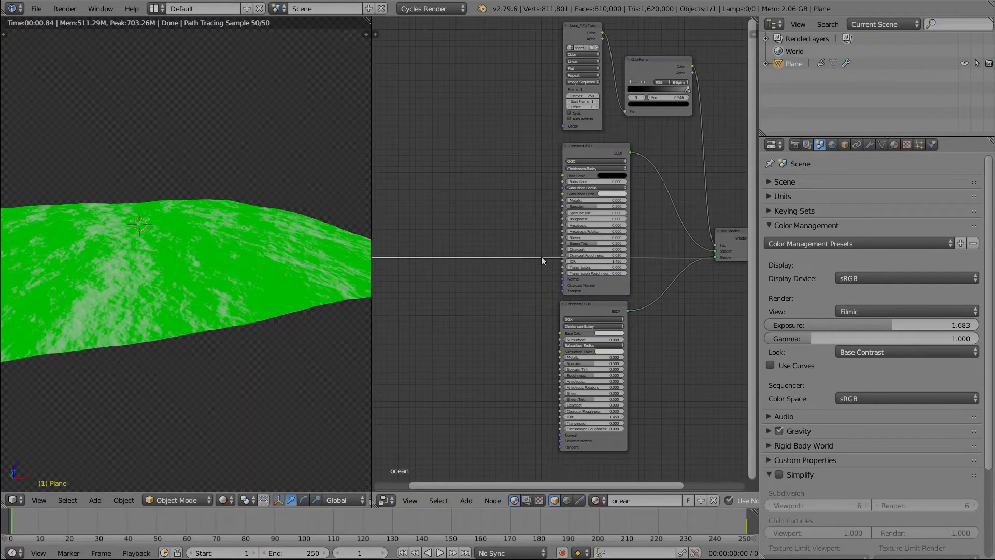
middle_click_drag(668, 285, 650, 278)
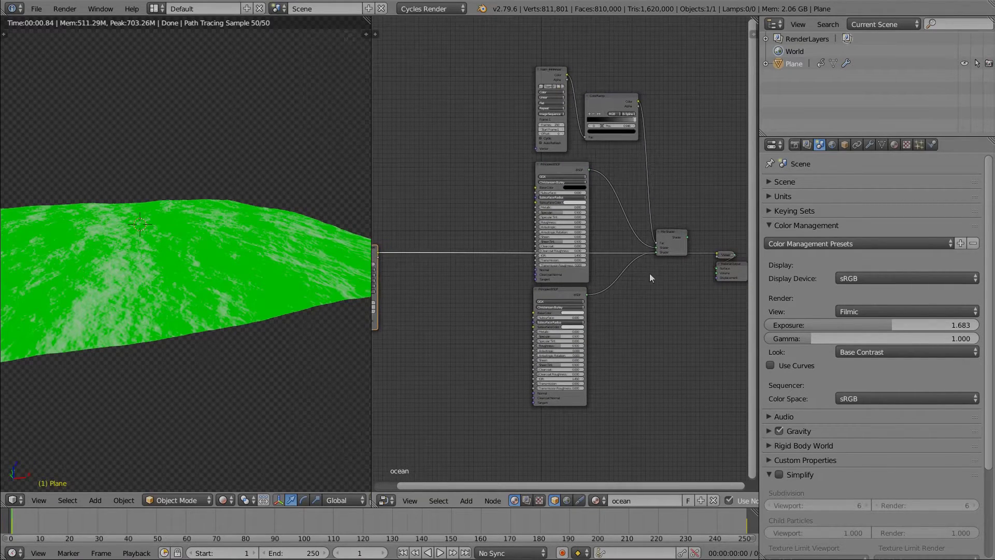
left_click(670, 234, "ctrl+shift")
middle_click_drag(437, 287, 515, 278)
scroll(521, 279, "up", 2)
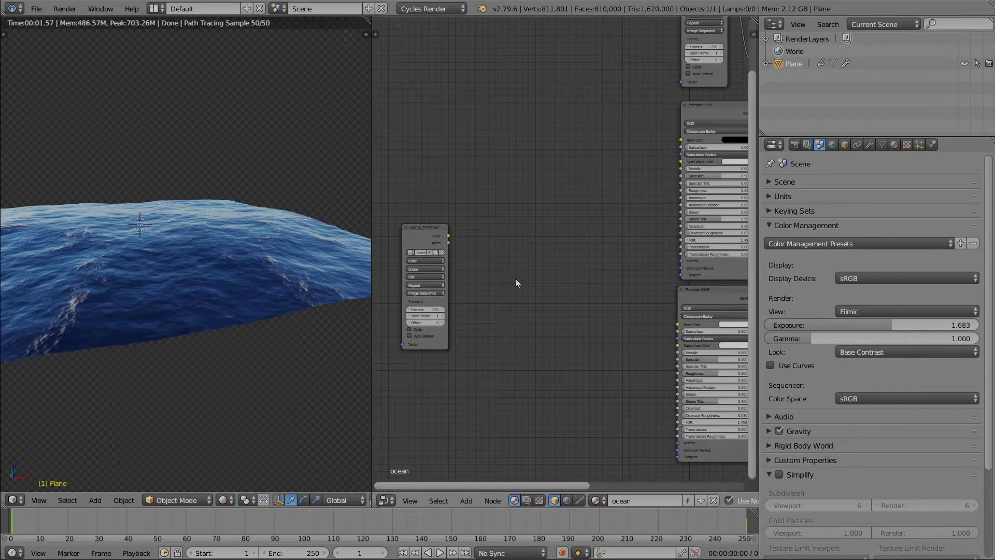
left_click(422, 227, "ctrl+shift")
middle_click_drag(490, 266, 456, 297)
Insert an RGB to BW node on the normal-map link so the plane turns greyscale
key("shift+a")
mouse_move(472, 333)
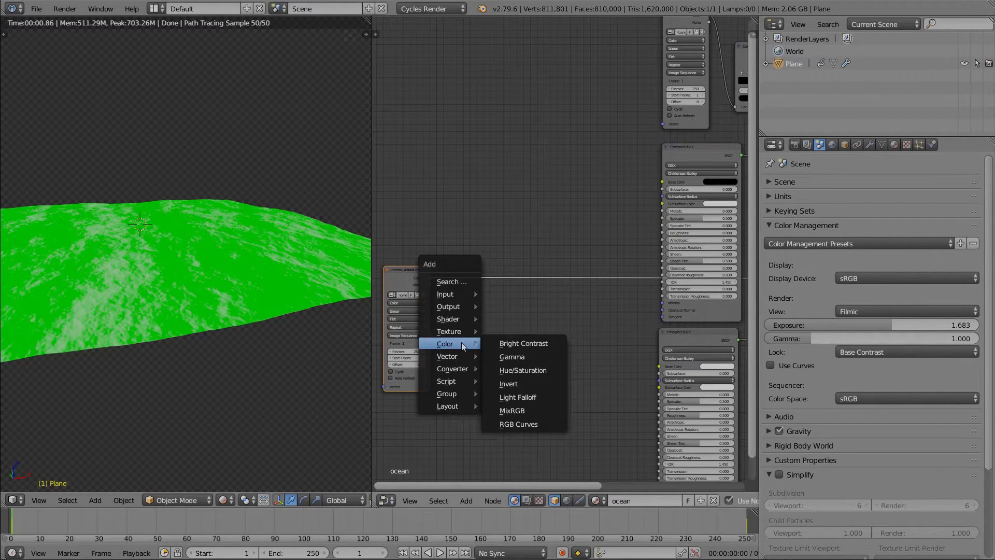
mouse_move(448, 362)
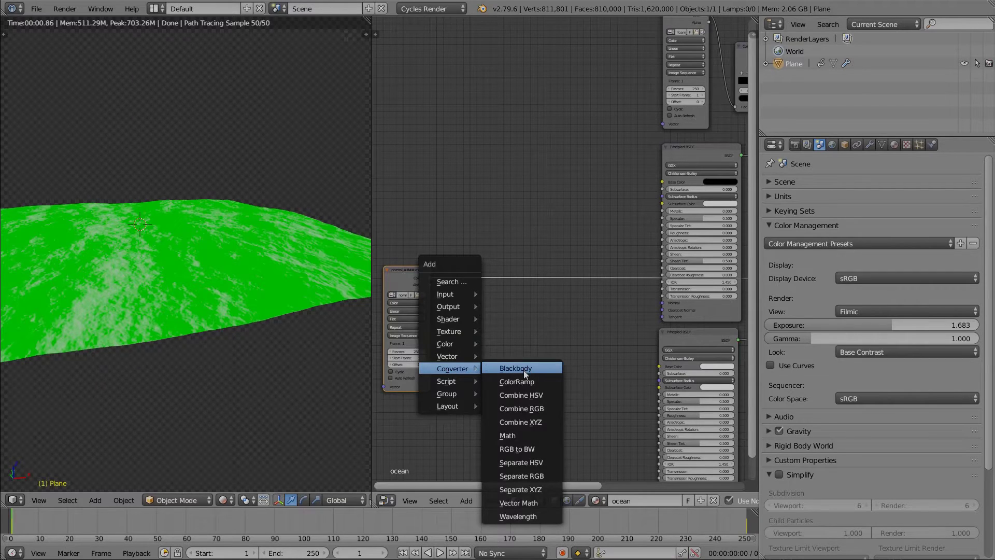
left_click(517, 449)
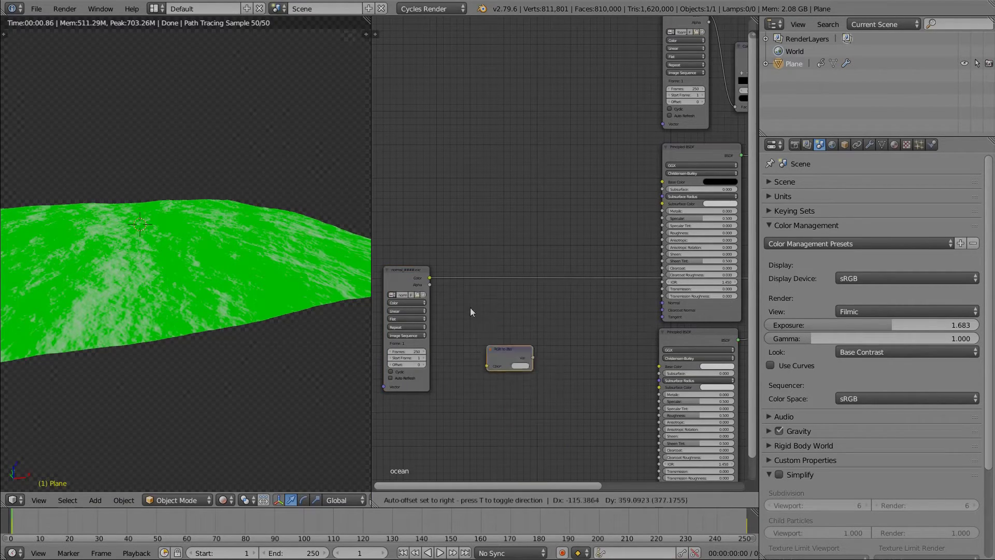
left_click(454, 316)
mouse_move(233, 240)
middle_mouse_down()
mouse_move(226, 278)
mouse_move(315, 248)
mouse_move(319, 237)
mouse_move(275, 262)
mouse_move(215, 327)
mouse_move(231, 244)
middle_mouse_up()
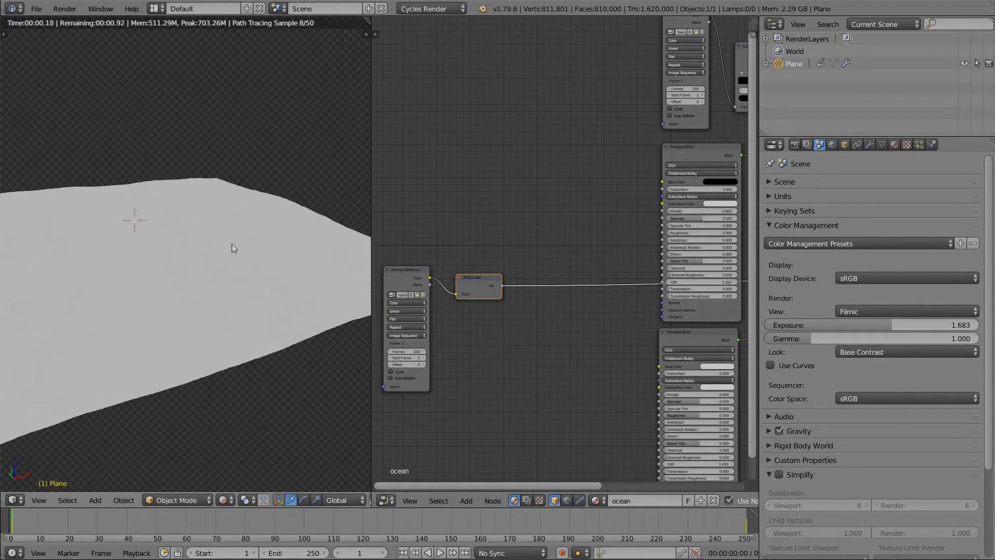
Add an Invert node on the link after RGB to BW
key("shift+a")
mouse_move(392, 319)
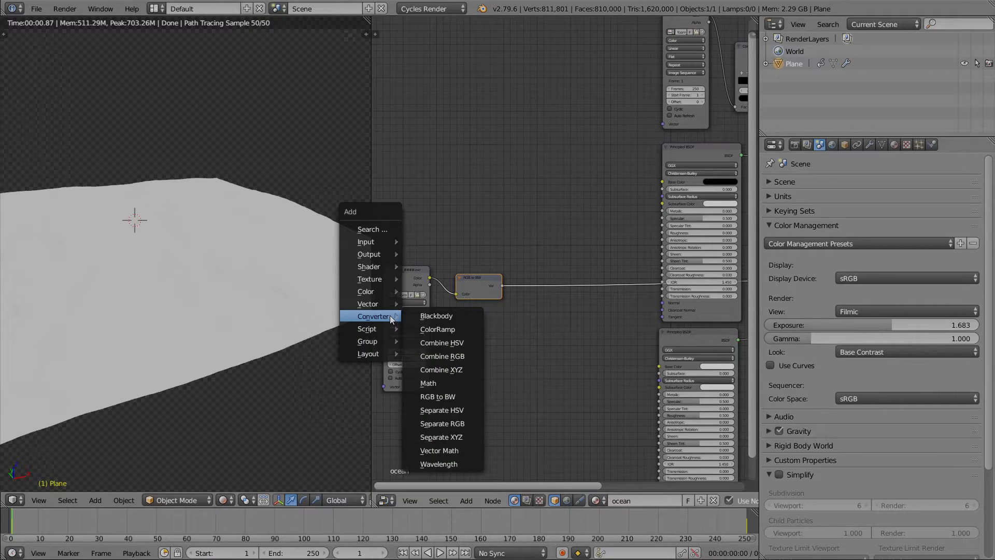
mouse_move(376, 297)
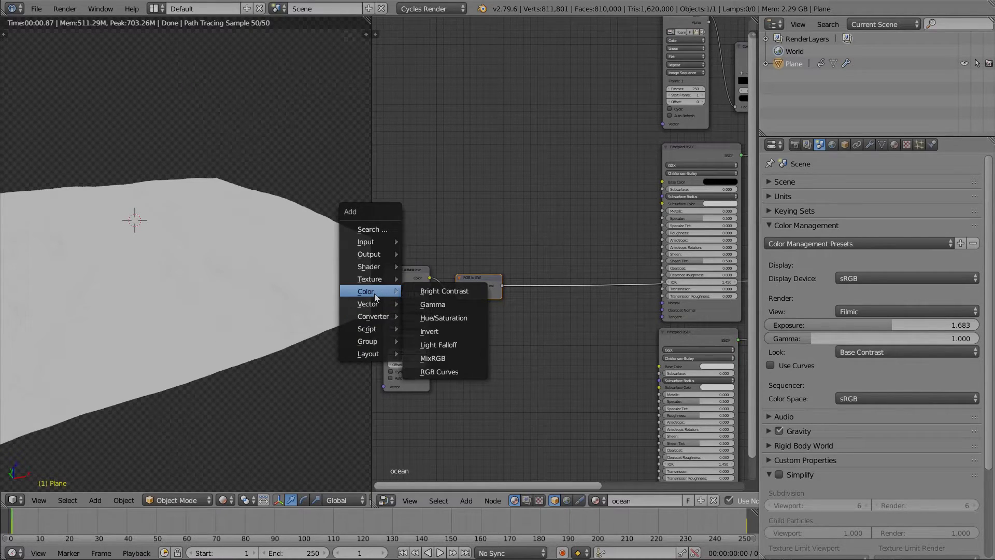
left_click(429, 331)
left_click(549, 292)
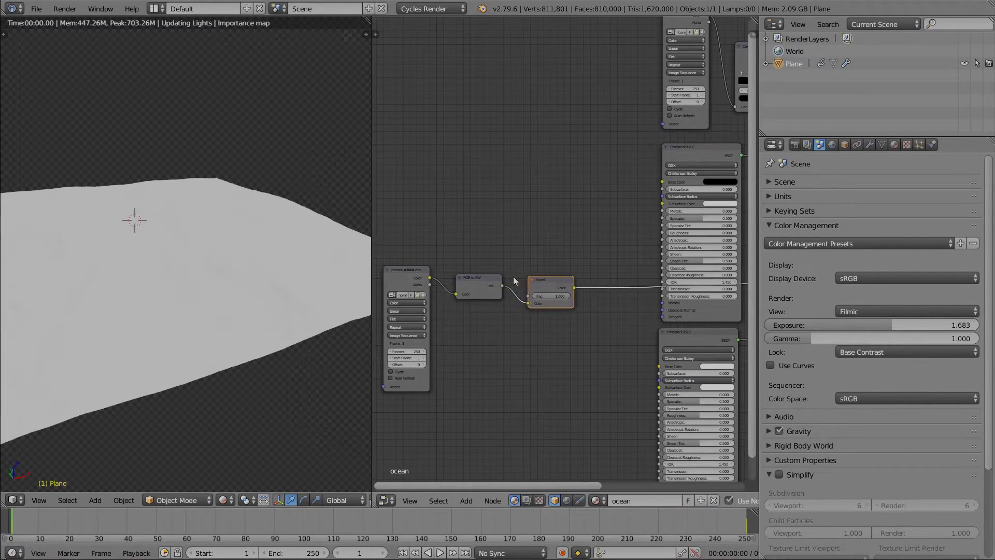
middle_click_drag(266, 269, 201, 185)
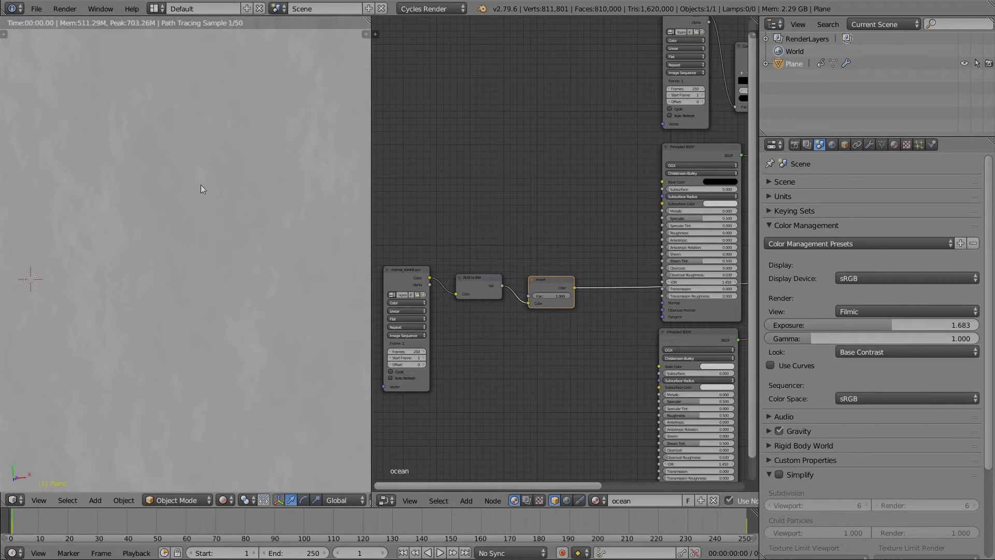
Box-select the image, RGB to BW and Invert nodes
scroll(201, 188, "down", 5)
middle_click_drag(468, 332, 537, 336)
left_click_drag(440, 241, 607, 364)
Shift the three nodes left and insert a Bump node fed by the Invert output into Height
key("g")
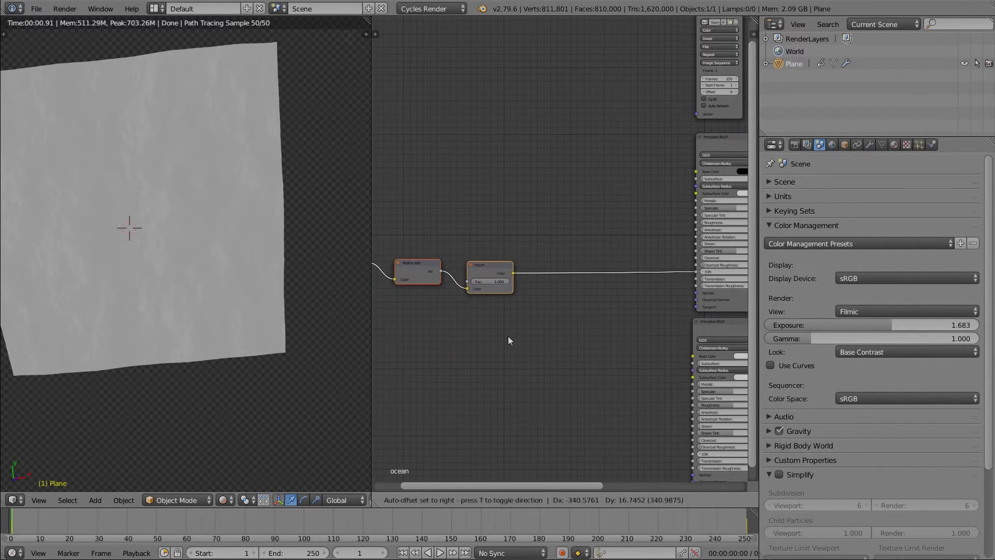
left_click(507, 336)
key("shift+a")
mouse_move(509, 338)
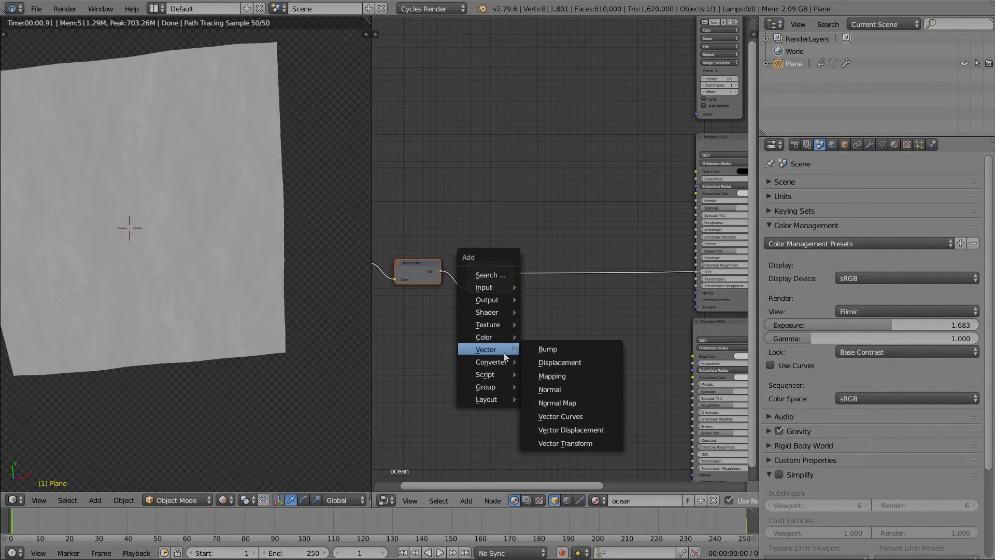
left_click(545, 350)
left_click(544, 254)
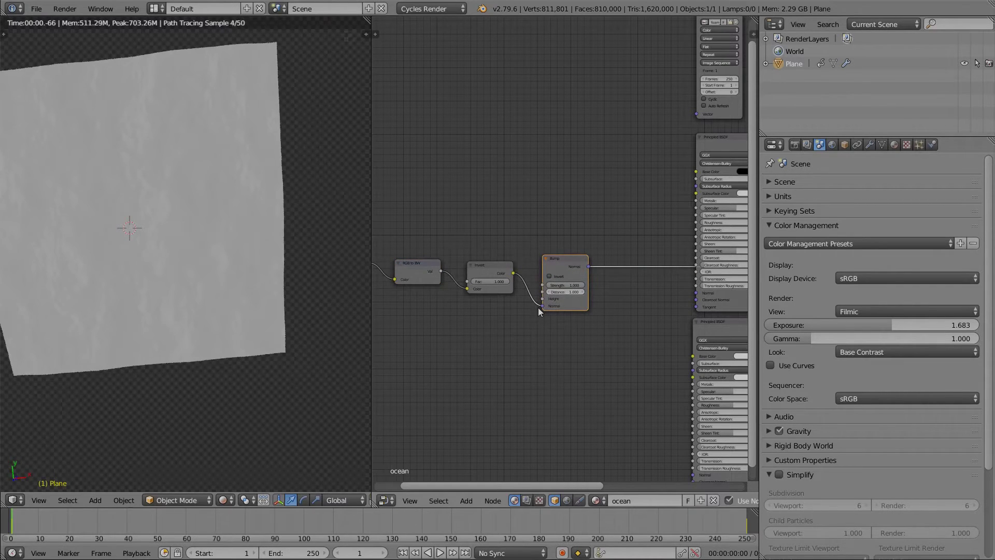
left_click_drag(538, 306, 540, 304)
middle_click_drag(540, 305, 562, 308)
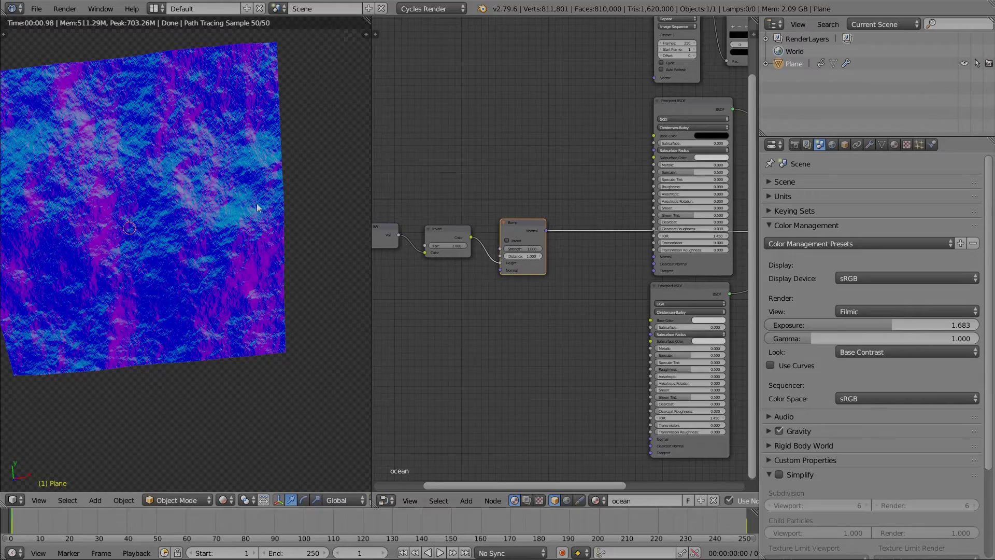
scroll(152, 144, "up", 4)
scroll(151, 144, "down", 2)
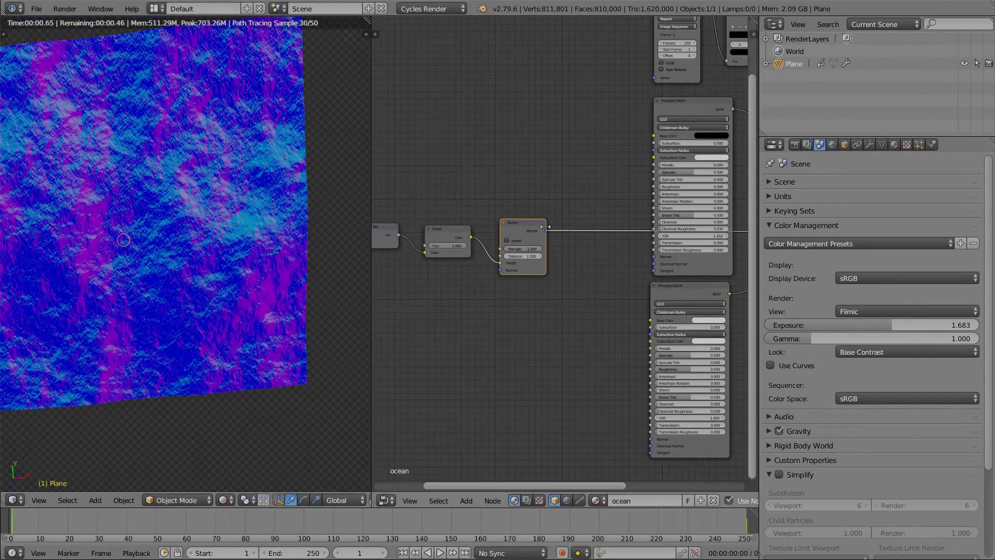
middle_click_drag(150, 148, 124, 102)
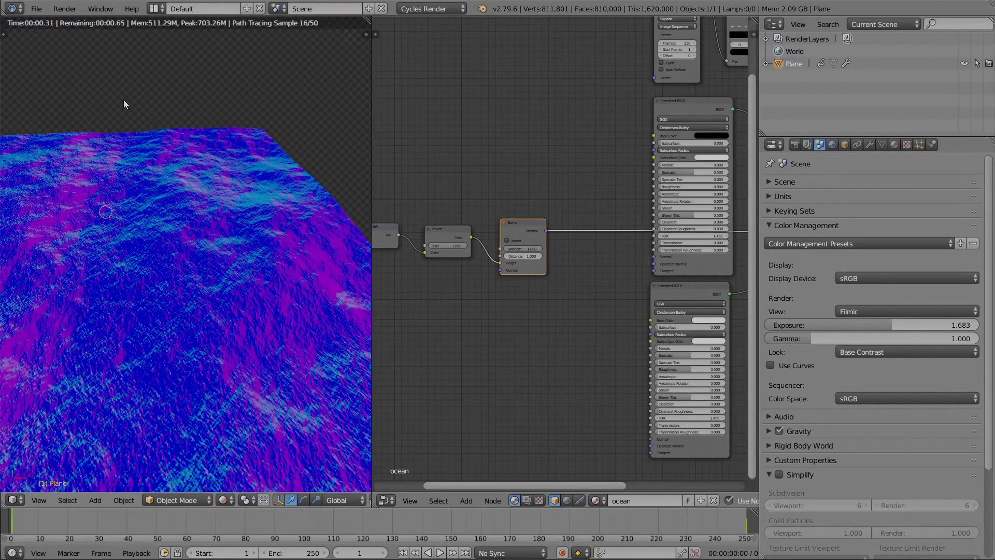
Connect Bump Normal to both Principled BSDFs' Normal inputs and output the Mix Shader
left_click_drag(546, 230, 654, 256)
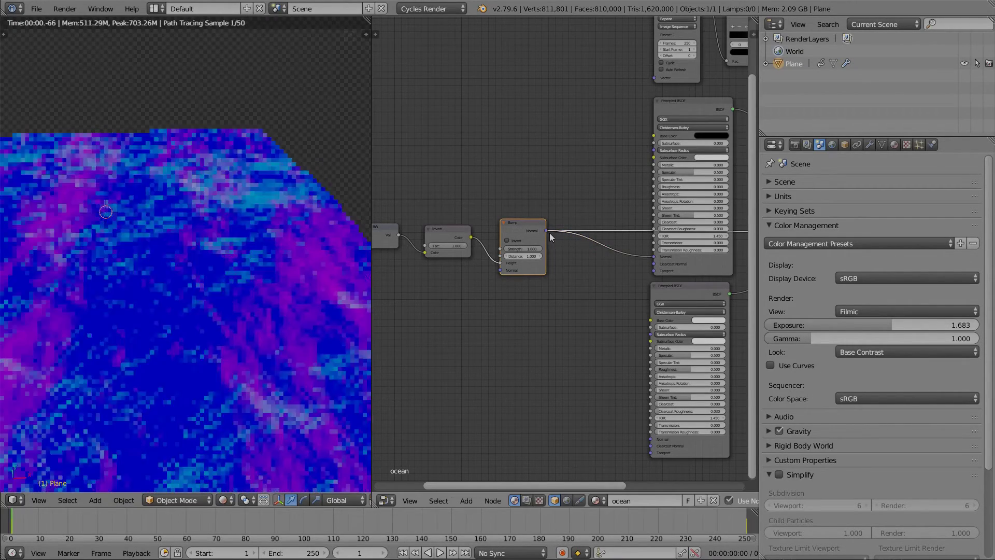
left_click_drag(548, 231, 648, 440)
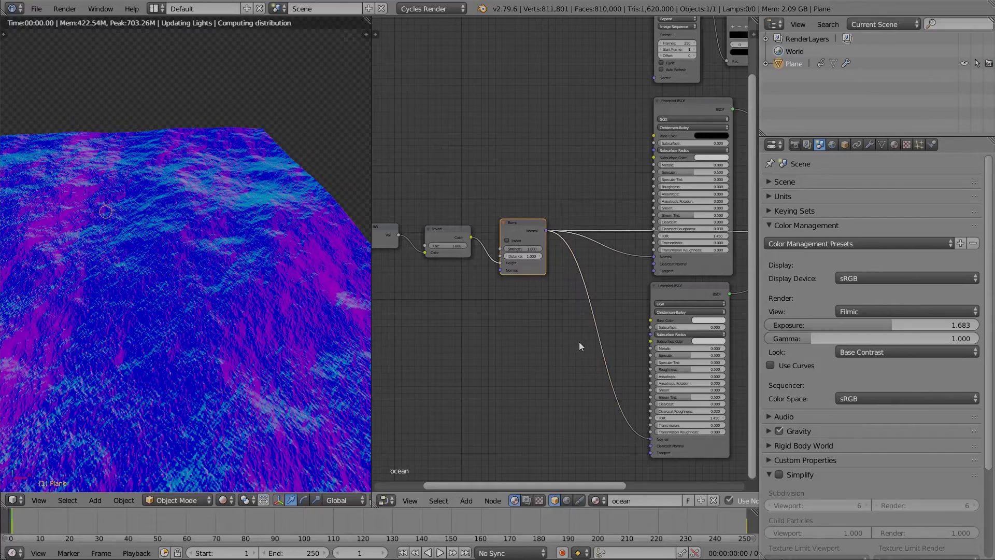
middle_click_drag(579, 340, 381, 408)
left_click(653, 269, "ctrl+shift")
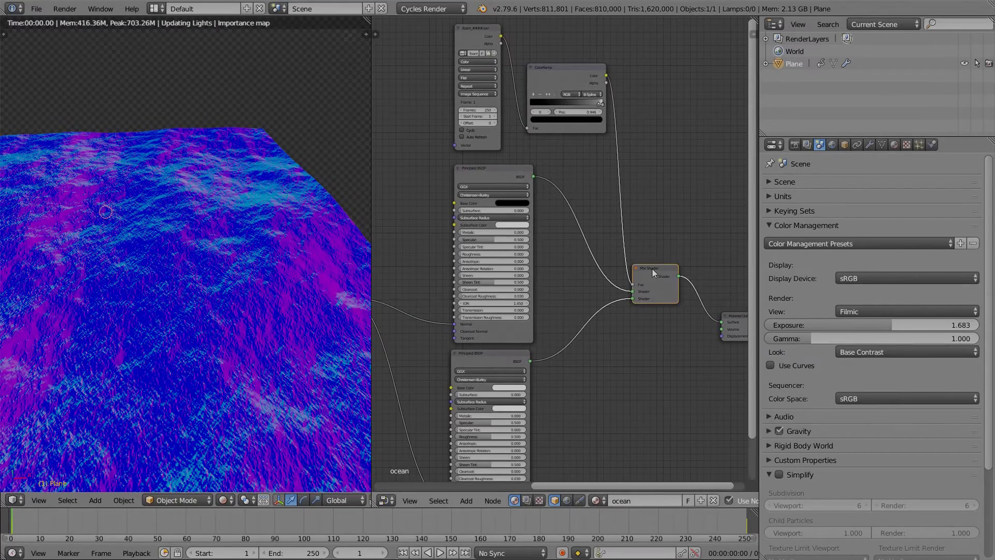
middle_click_drag(248, 140, 233, 316)
Set the Bump node's Strength to 0.5, then 0.2, and widen the 3D viewport
middle_click_drag(373, 352, 500, 319)
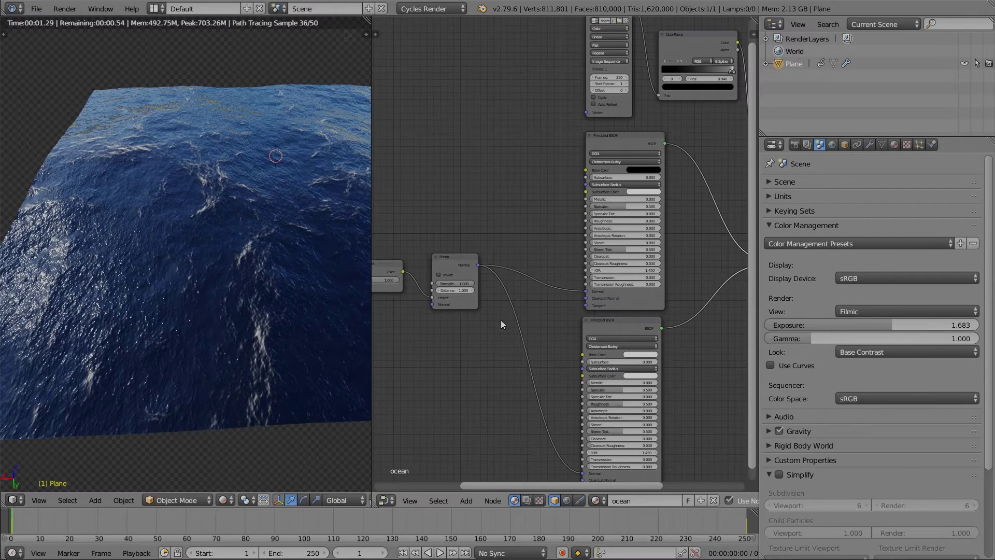
double_click(447, 283)
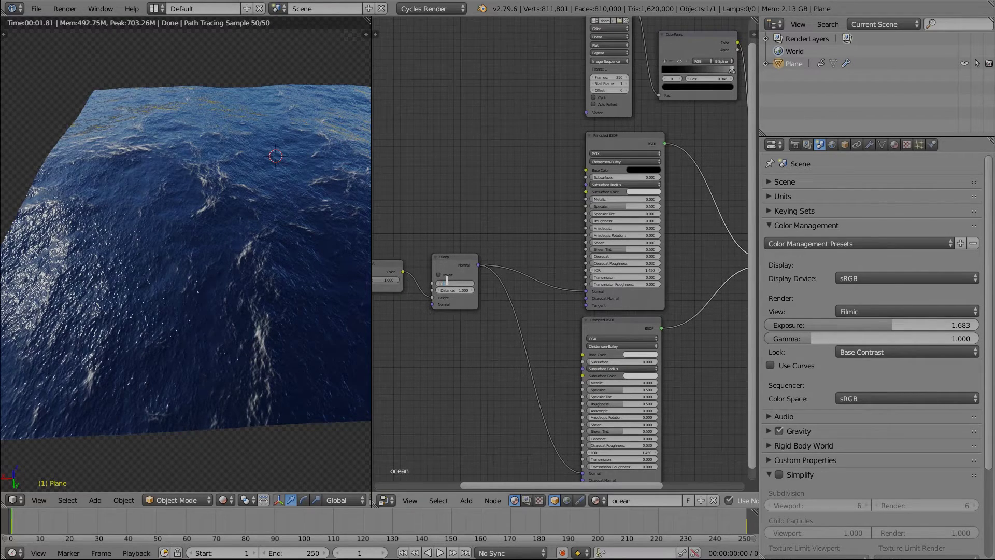
type("0.5")
key("Return")
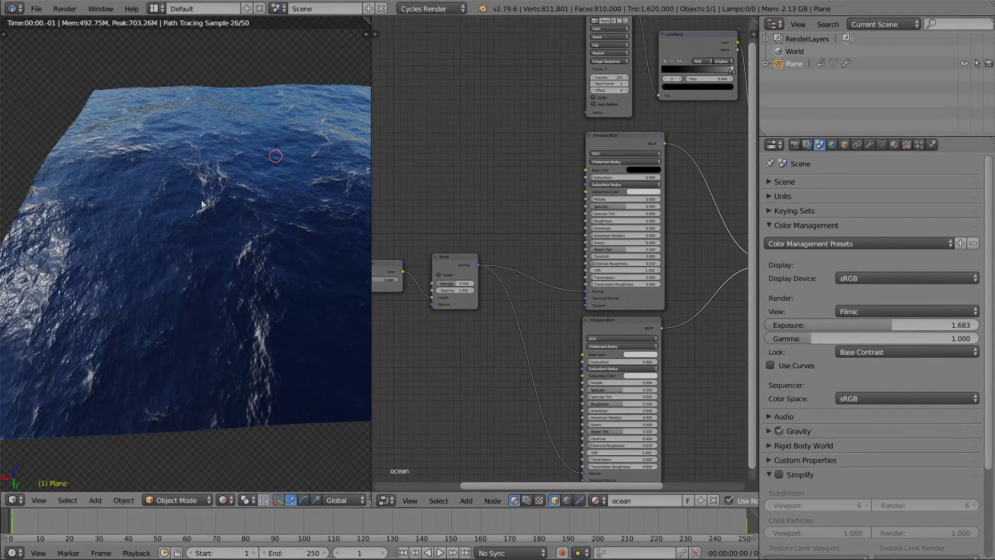
middle_click_drag(200, 196, 243, 172)
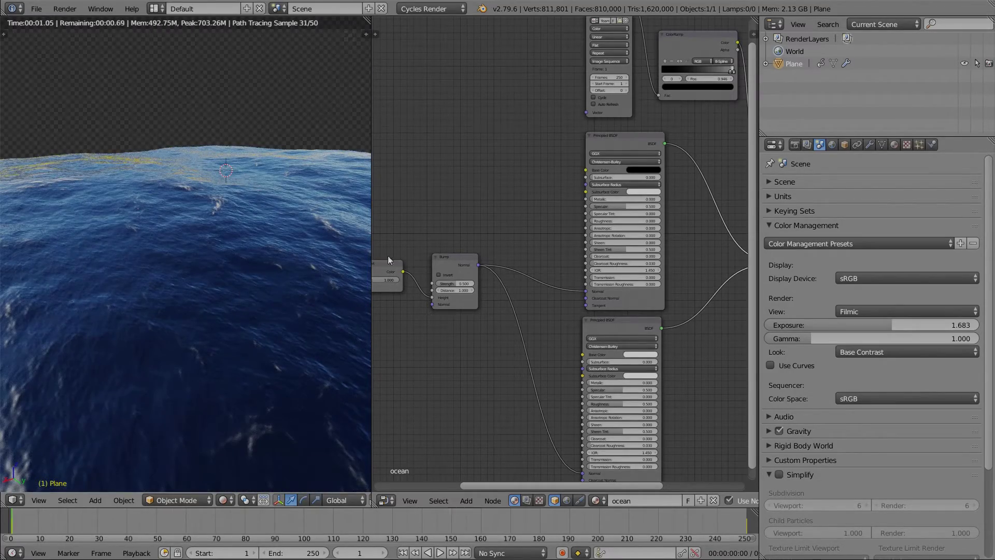
left_click(456, 283)
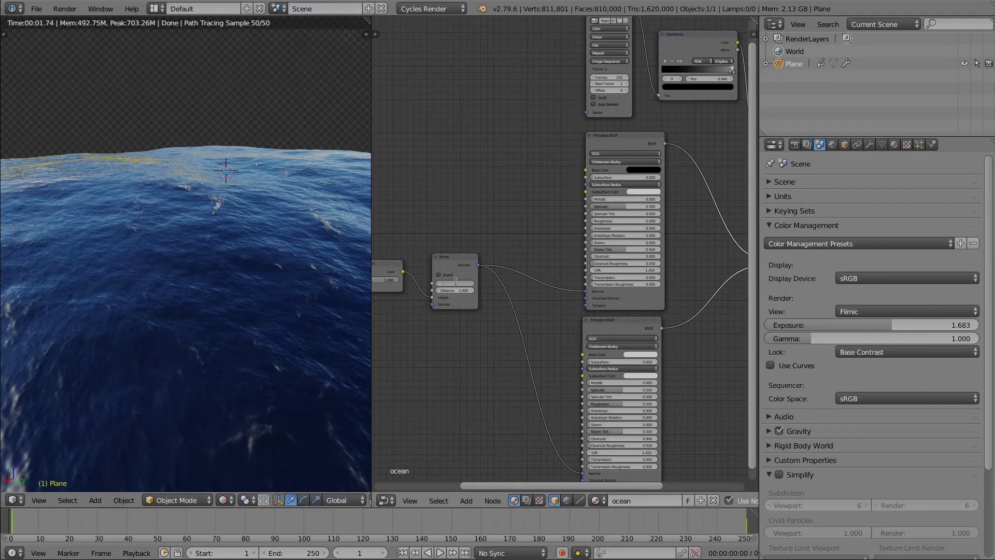
type("0.2")
key("Return")
scroll(247, 225, "down", 4)
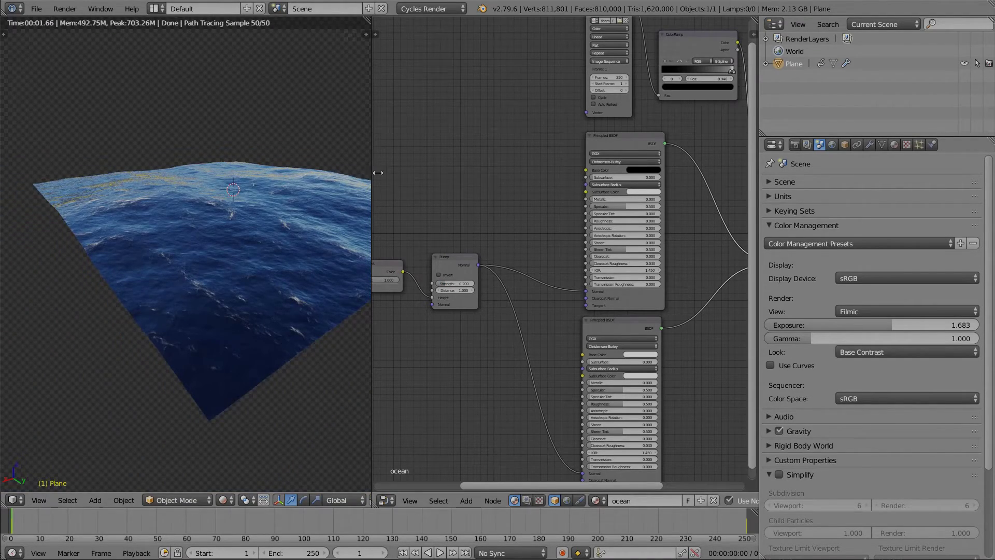
left_click_drag(370, 168, 581, 171)
scroll(363, 223, "up", 4)
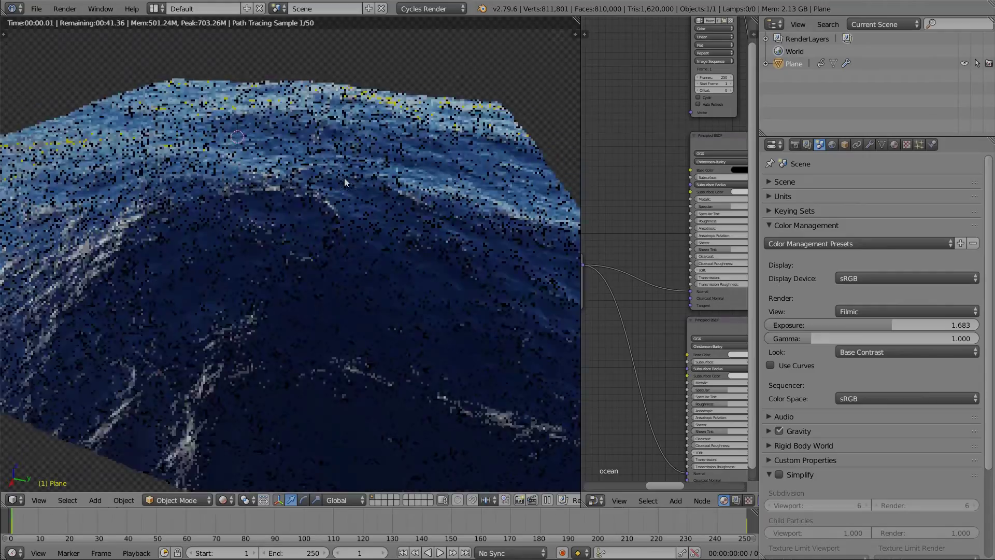
middle_click_drag(338, 170, 514, 173)
scroll(463, 206, "down", 5)
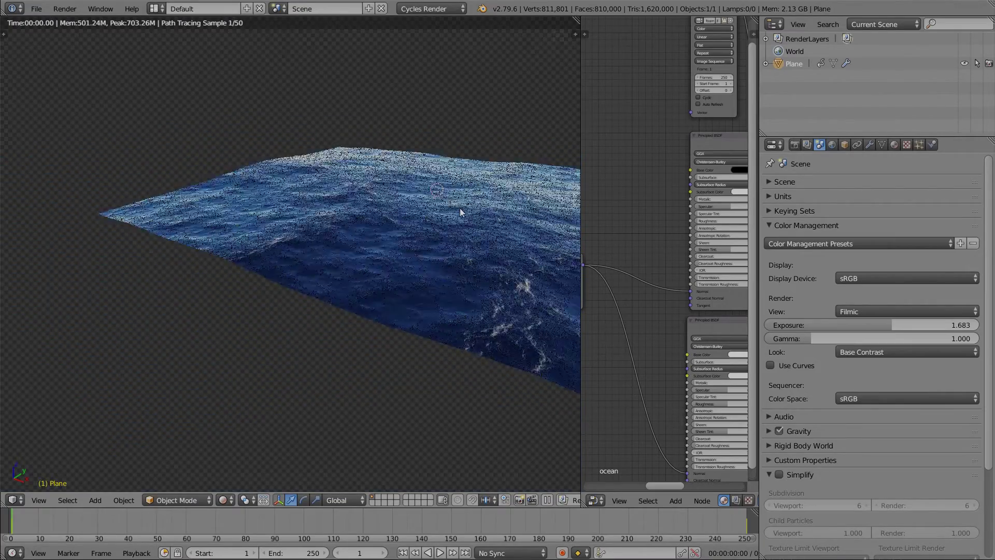
scroll(448, 233, "up", 4)
middle_click_drag(446, 230, 437, 284)
scroll(440, 285, "up", 3)
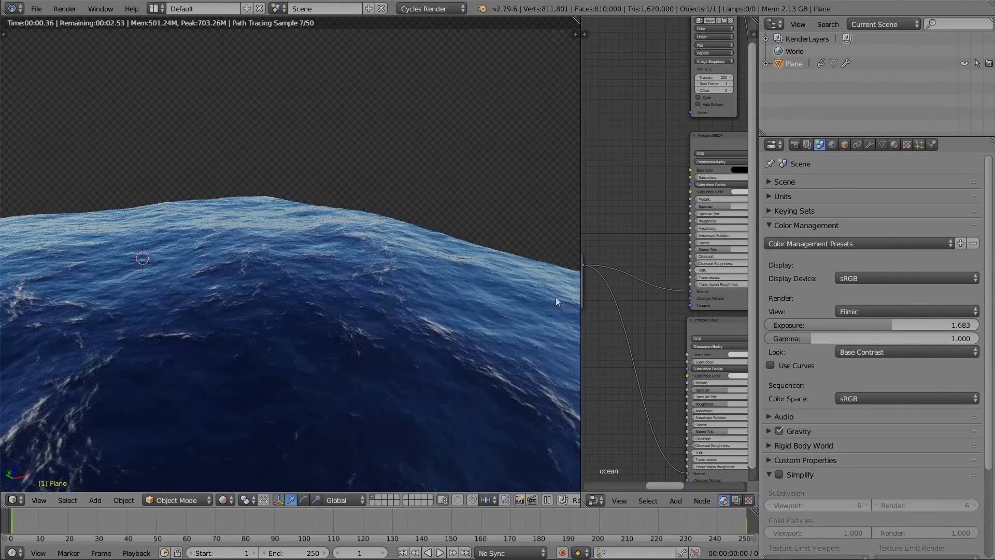
middle_click_drag(556, 297, 265, 122)
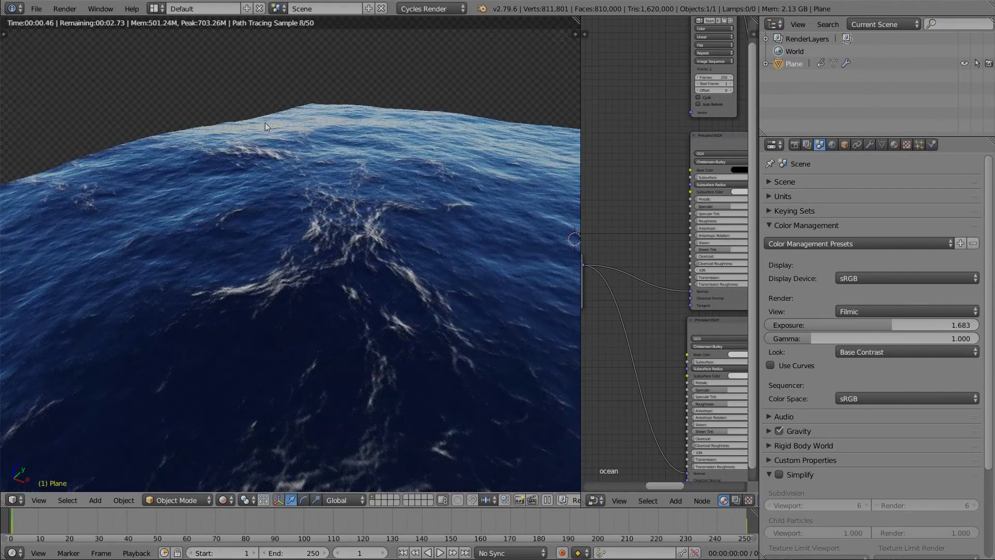
scroll(275, 164, "down", 4)
middle_click_drag(275, 163, 334, 189)
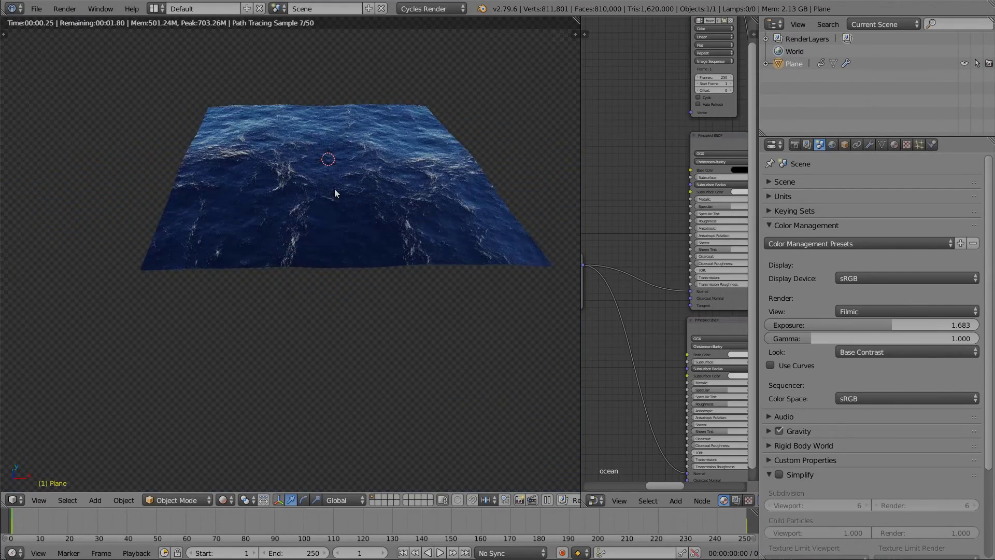